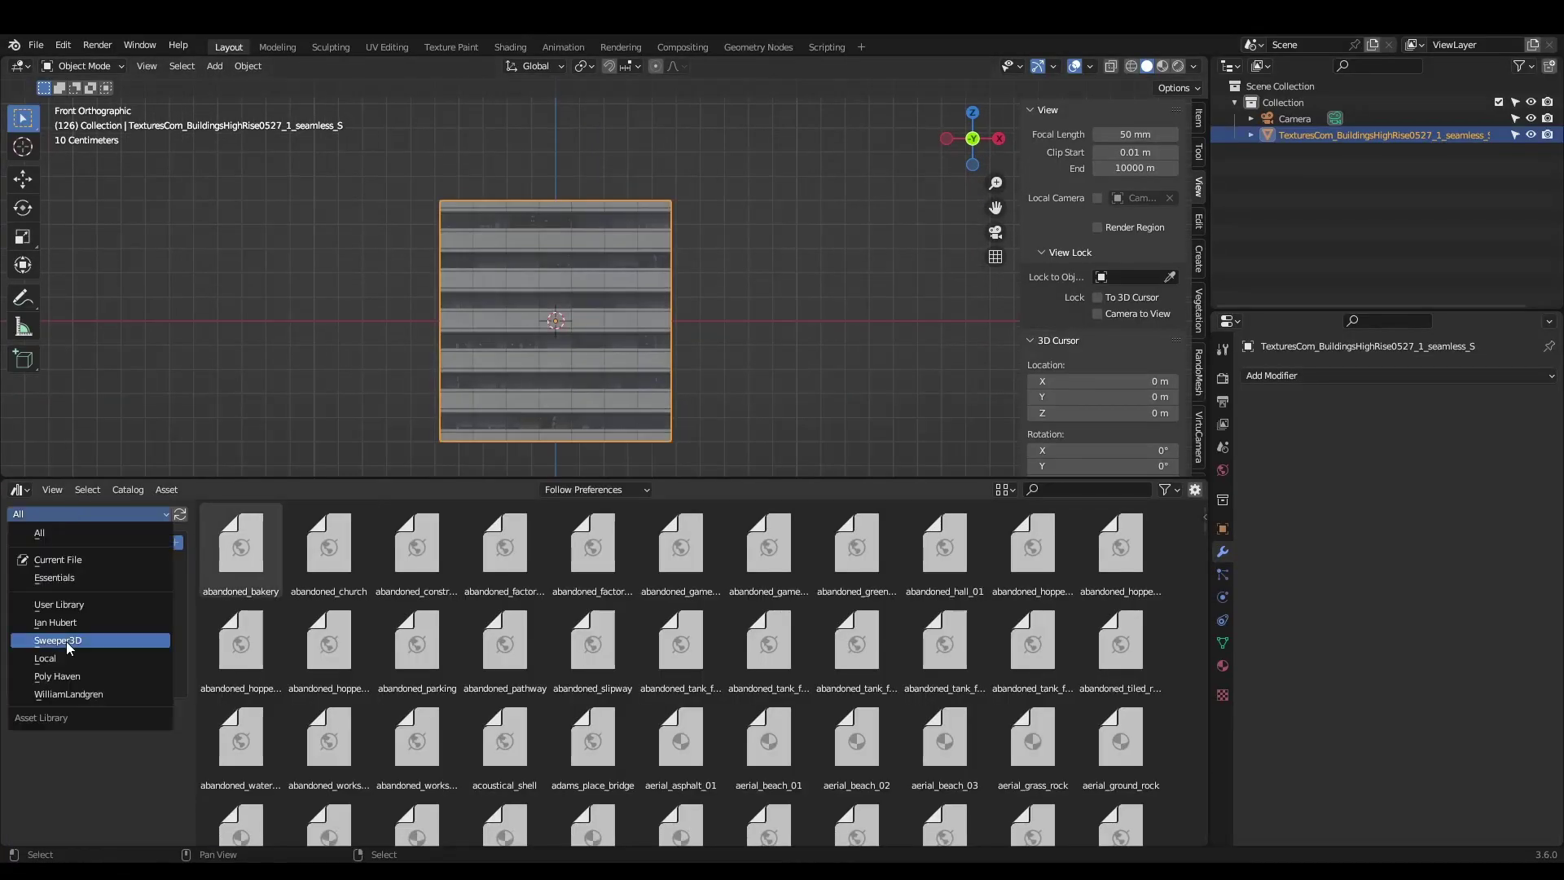
- Switch the asset browser to the Sweeper3D library and place an asset from it in the scene
{"action": "left_click", "coordinate": [59, 639]}
{"action": "left_click_drag", "start_coordinate": [1032, 546], "coordinate": [737, 281]}
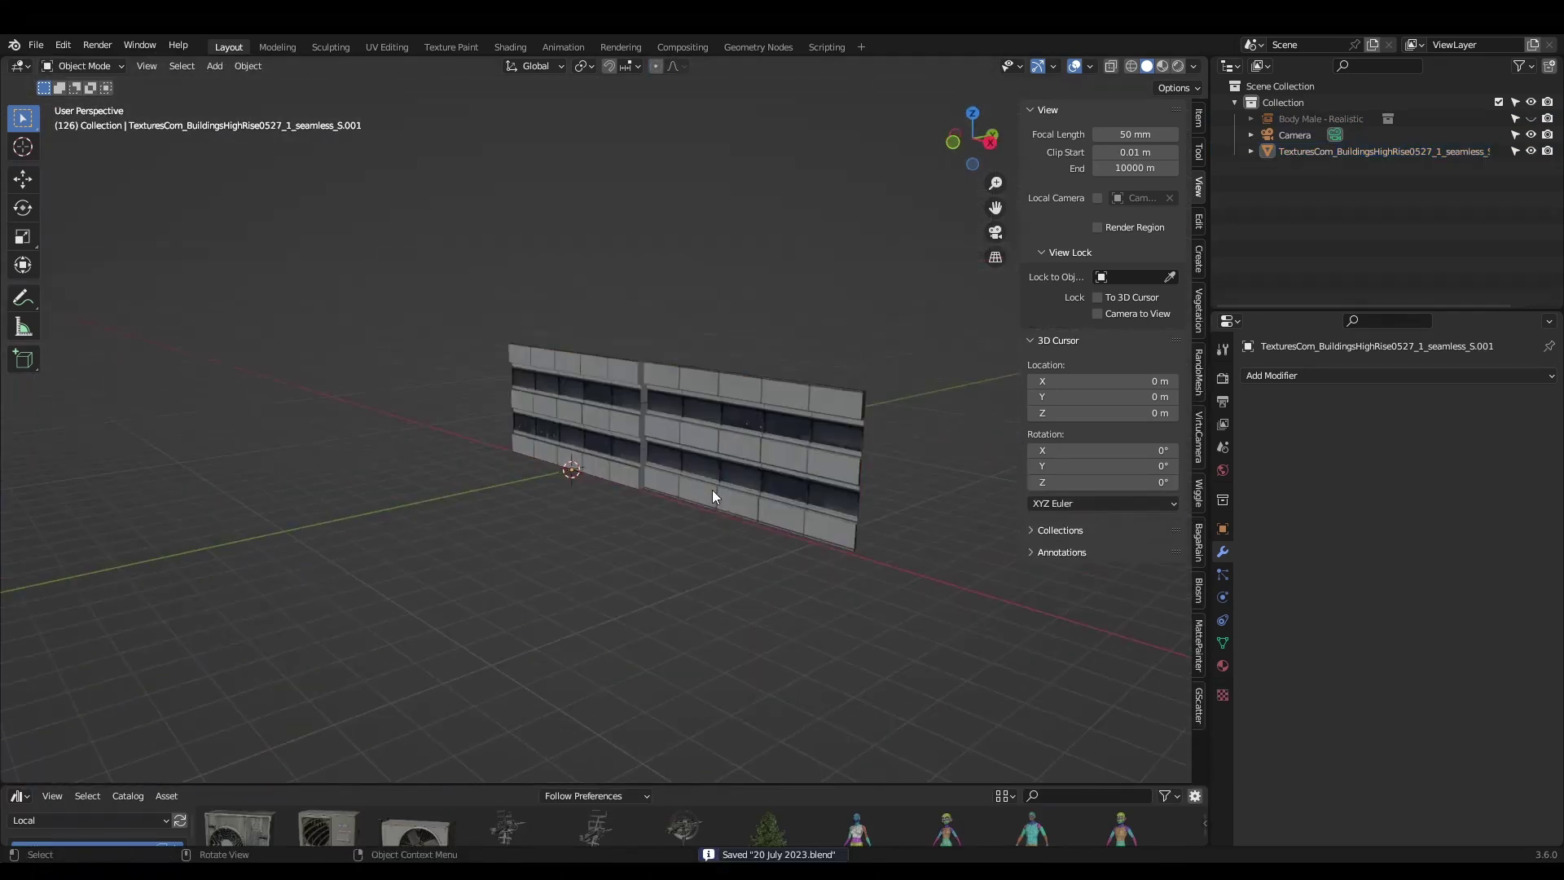
- In Edit Mode, select the vertical column of narrow divider faces running down the facade section
{"action": "key", "text": "Tab"}
{"action": "left_click", "coordinate": [412, 367], "text": "shift"}
{"action": "left_click", "coordinate": [415, 489], "text": "shift"}
{"action": "left_click", "coordinate": [419, 570], "text": "shift"}
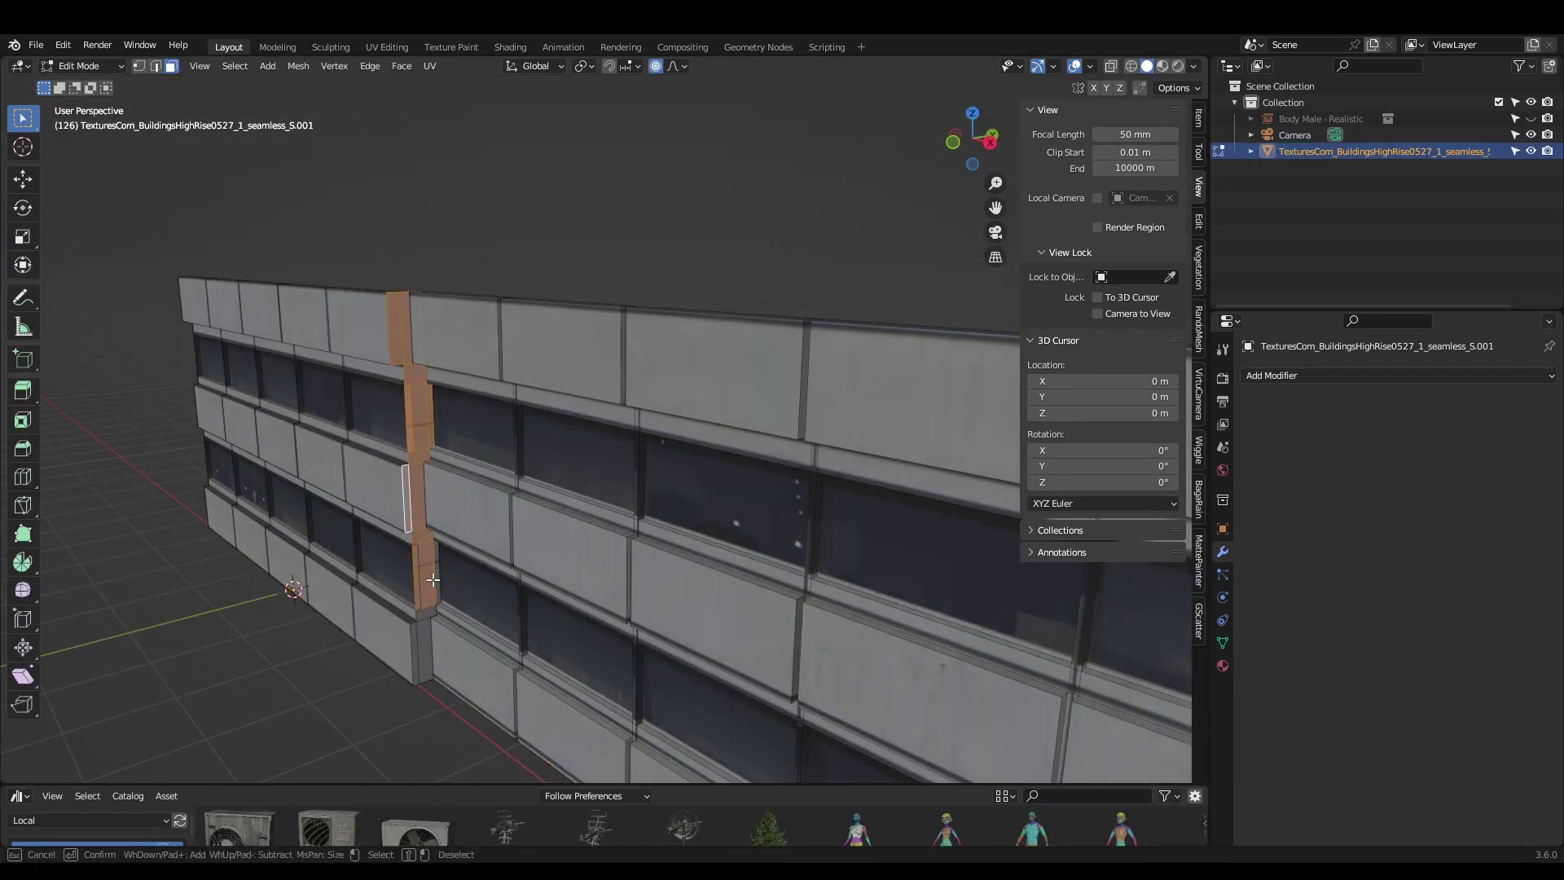
{"action": "left_click", "coordinate": [424, 651], "text": "shift"}
{"action": "middle_click_drag", "start_coordinate": [424, 651], "coordinate": [505, 551]}
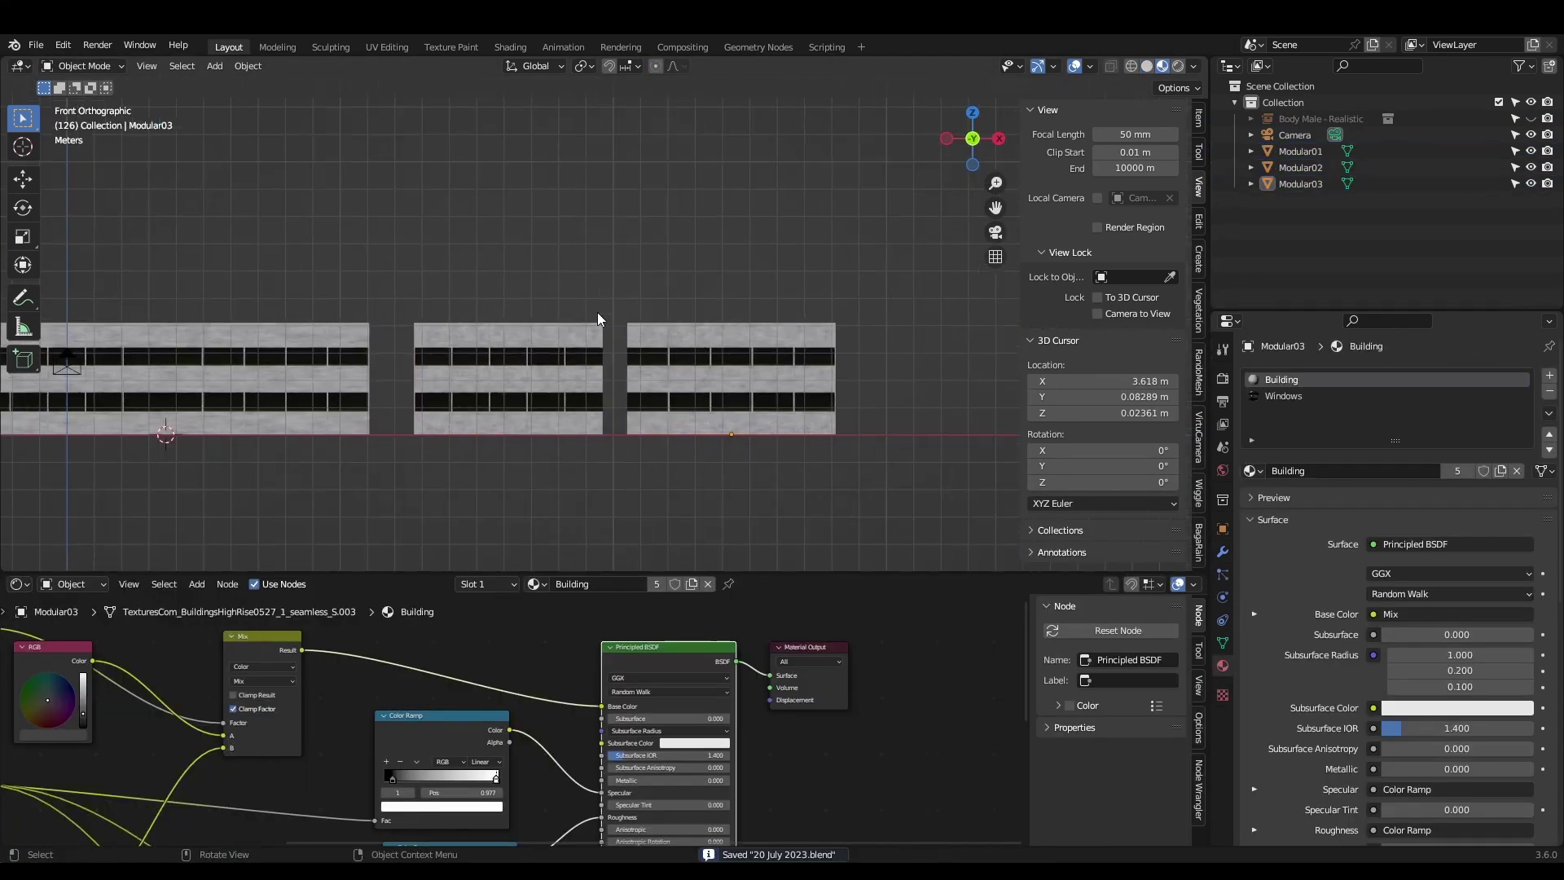
- Duplicate the modular facade pieces and place the copies end to end along the building outline
{"action": "key", "text": "shift+d"}
{"action": "left_click", "coordinate": [607, 379]}
{"action": "scroll", "coordinate": [607, 379], "scroll_direction": "up", "scroll_amount": 3}
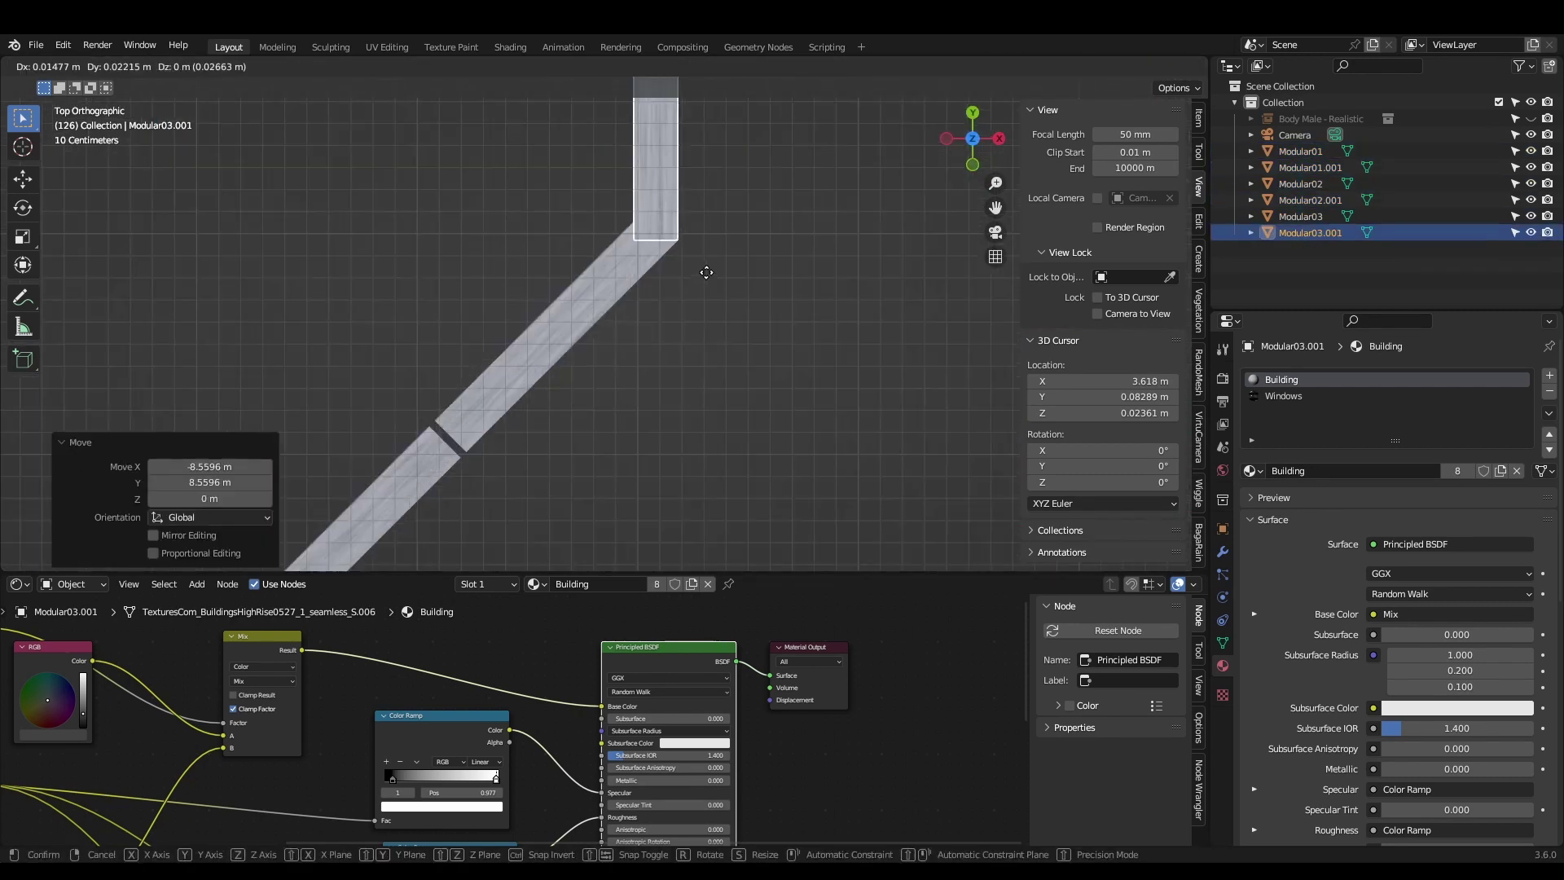
{"action": "scroll", "coordinate": [724, 331], "scroll_direction": "down", "scroll_amount": 3}
{"action": "key", "text": "shift+d"}
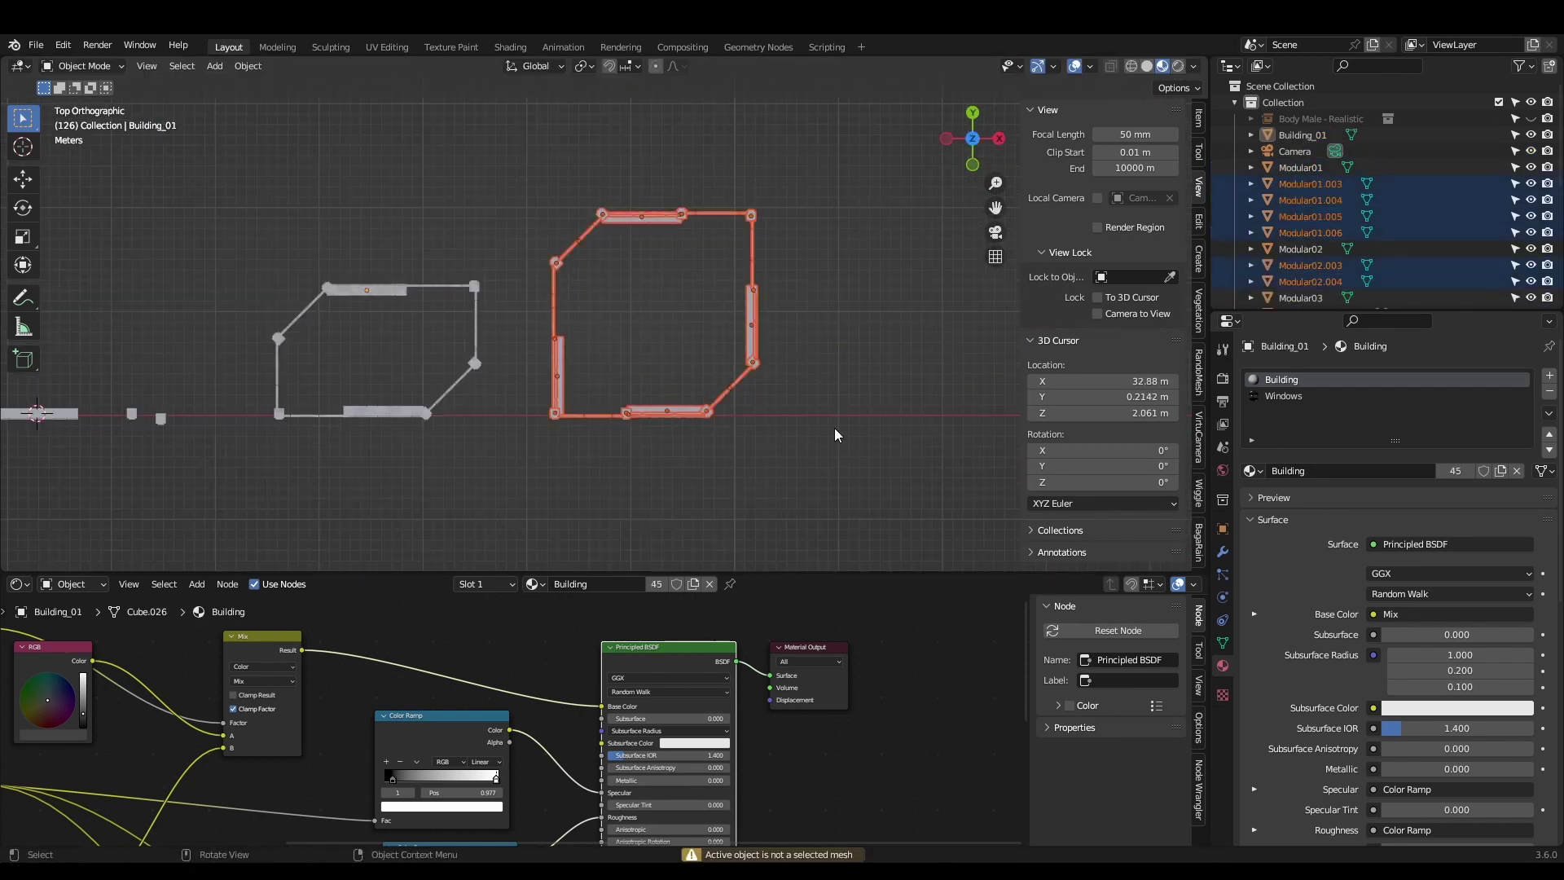
- Join the selected modular pieces of the second, larger outline into one building object
{"action": "key", "text": "ctrl+j"}
{"action": "key", "text": "KP_1"}
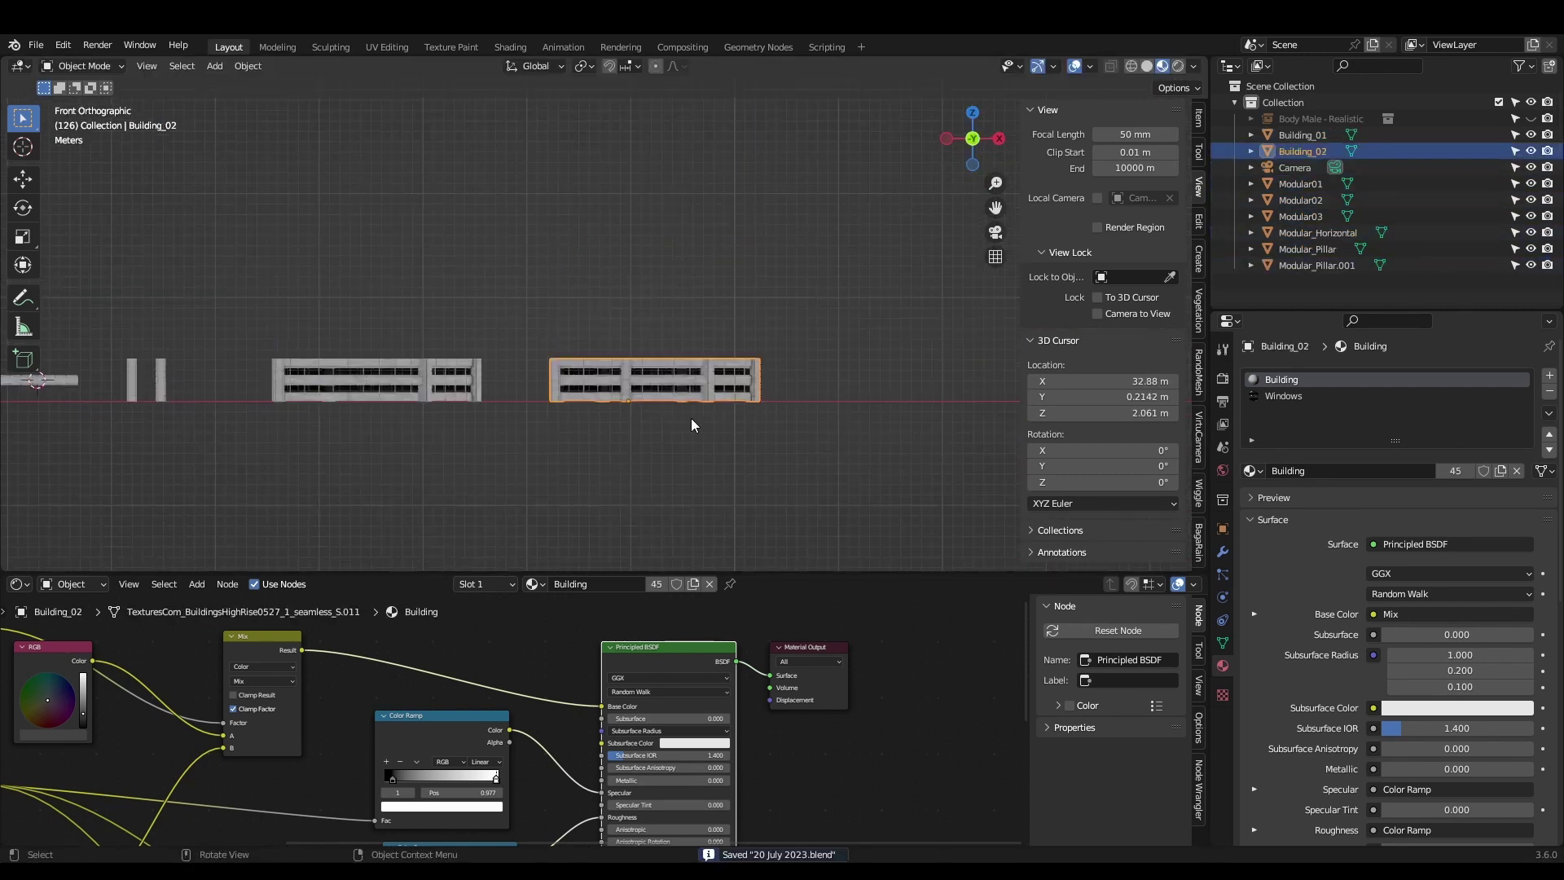
{"action": "scroll", "coordinate": [690, 418], "scroll_direction": "up", "scroll_amount": 4}
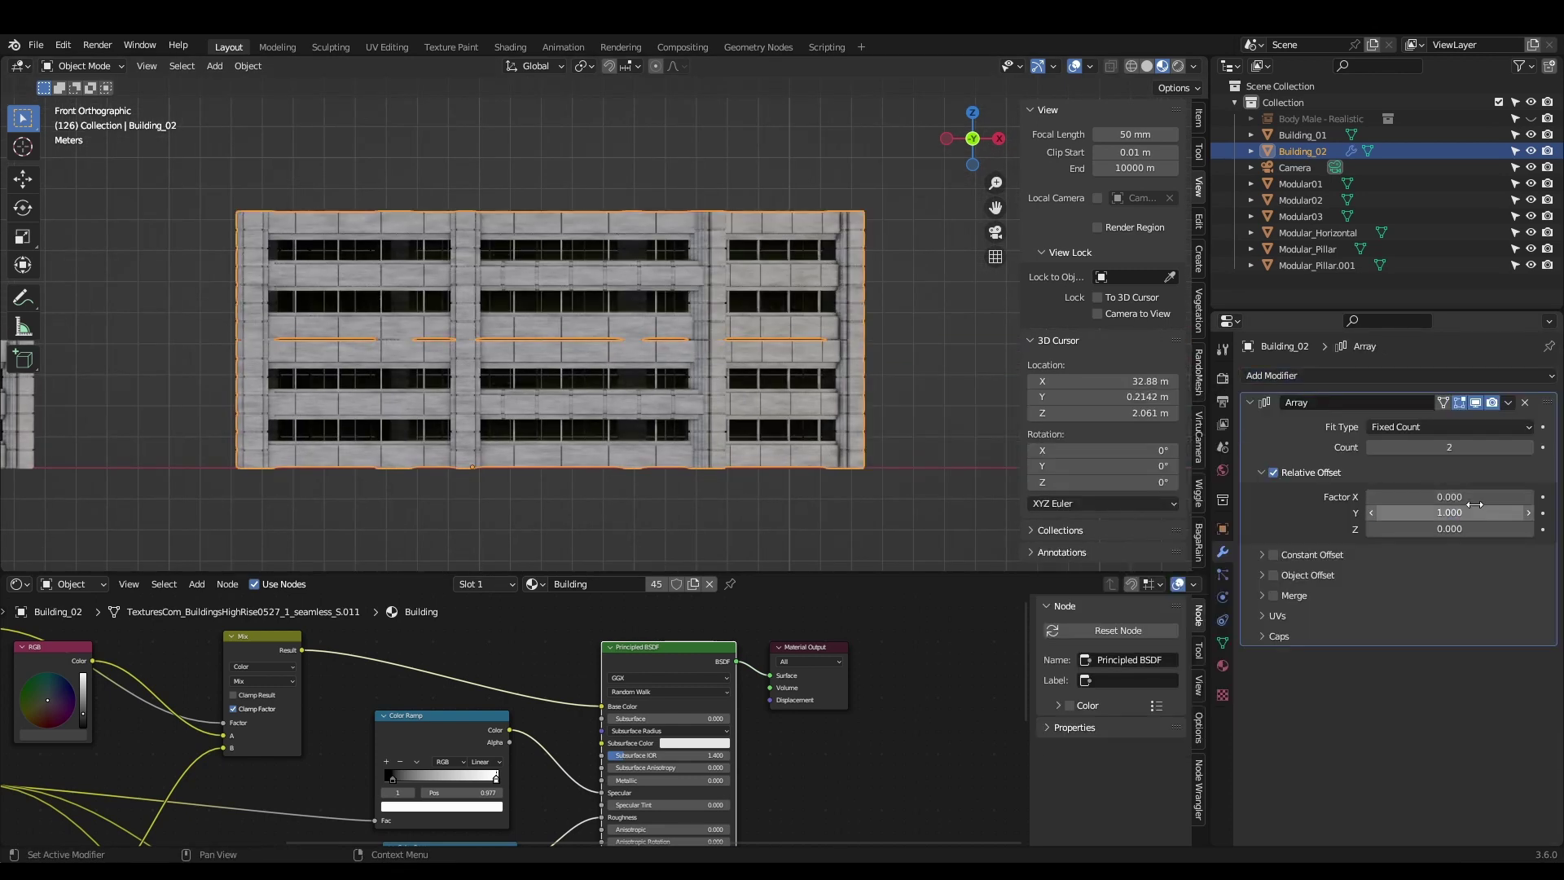
{"action": "scroll", "coordinate": [734, 411], "scroll_direction": "up", "scroll_amount": 5}
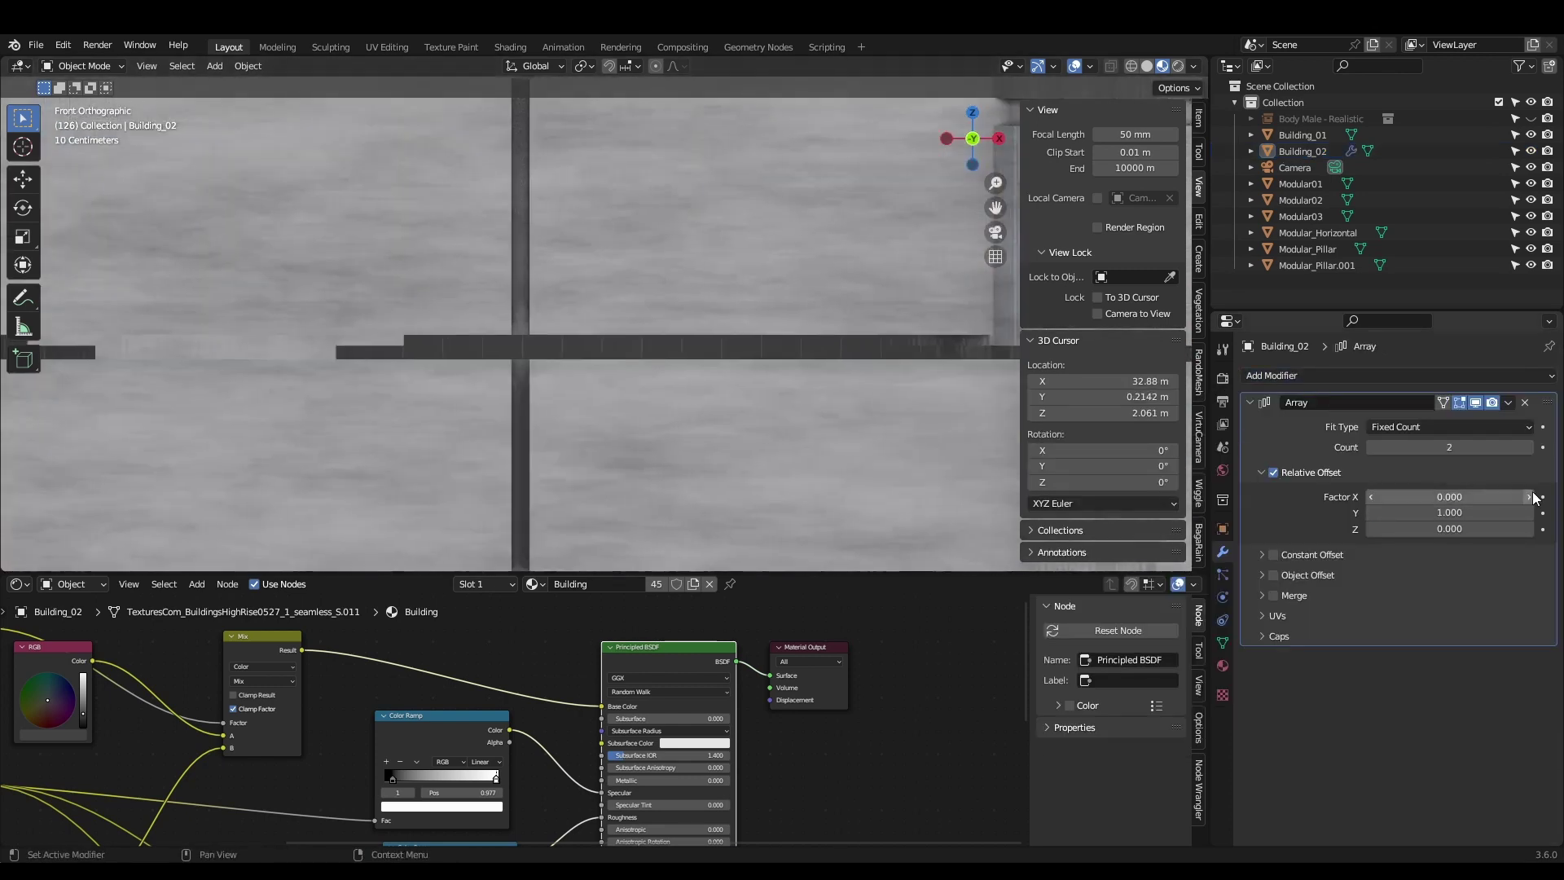
{"action": "scroll", "coordinate": [759, 410], "scroll_direction": "down", "scroll_amount": 5}
{"action": "middle_click_drag", "start_coordinate": [759, 410], "coordinate": [888, 389]}
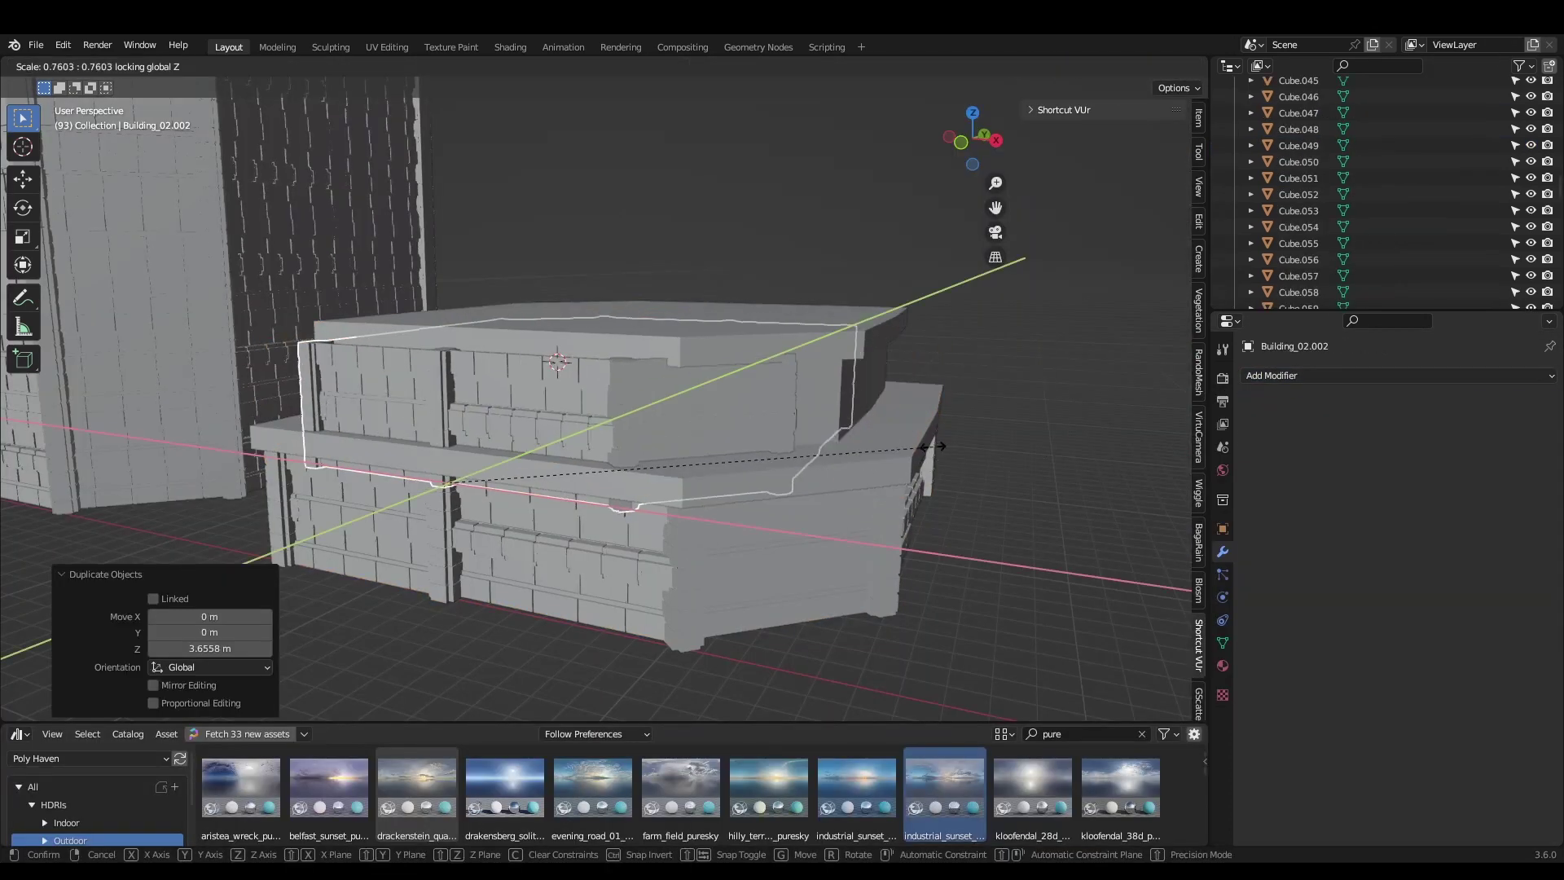
- Shrink the duplicated upper building tier horizontally, keeping its height, and move it along X over the lower tier
{"action": "middle_click_drag", "start_coordinate": [896, 424], "coordinate": [942, 448]}
{"action": "key", "text": "KP_1"}
{"action": "key", "text": "g"}
{"action": "key", "text": "x"}
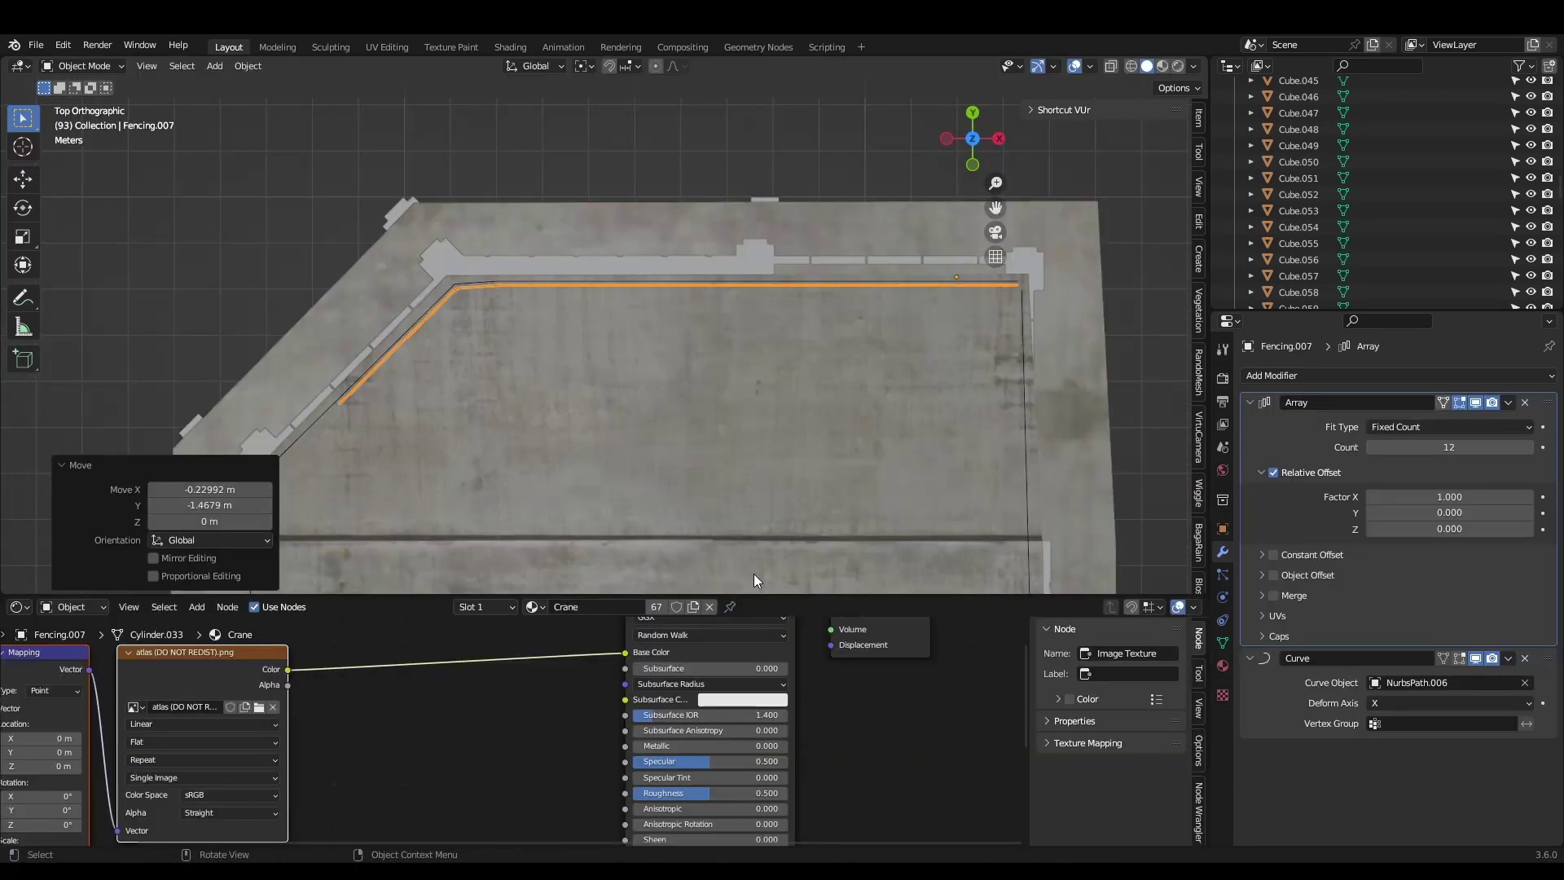
- Scale the fencing uniformly to about 0.404 and move it over the building's roof by about 13.28 m in X and 16.22 m in Y
{"action": "key", "text": "KP_1"}
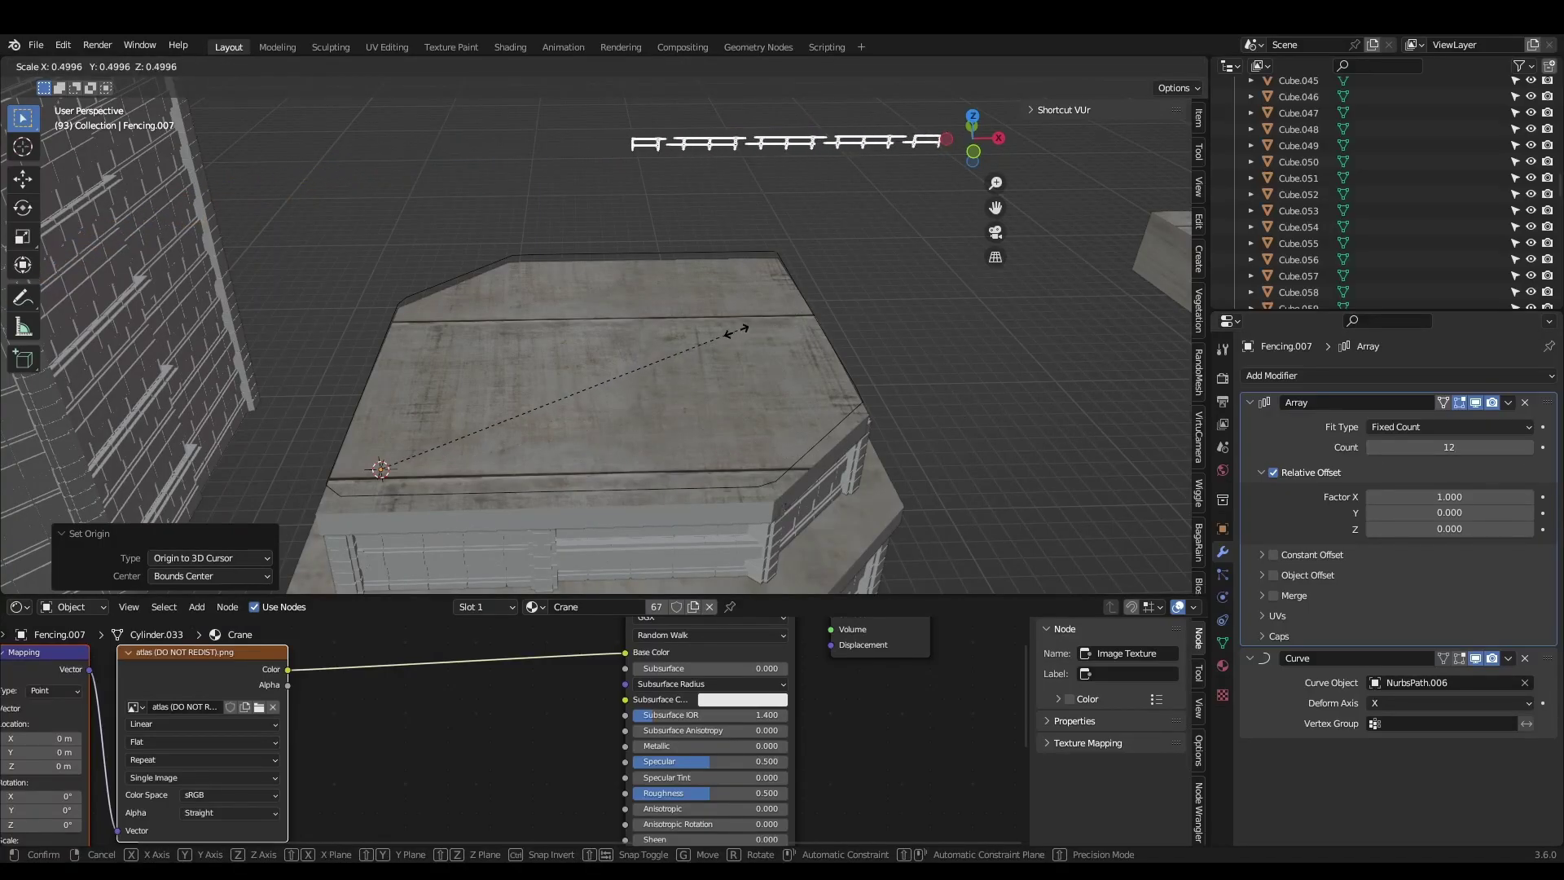
{"action": "left_click", "coordinate": [668, 357]}
{"action": "key", "text": "KP_7"}
{"action": "key", "text": "g"}
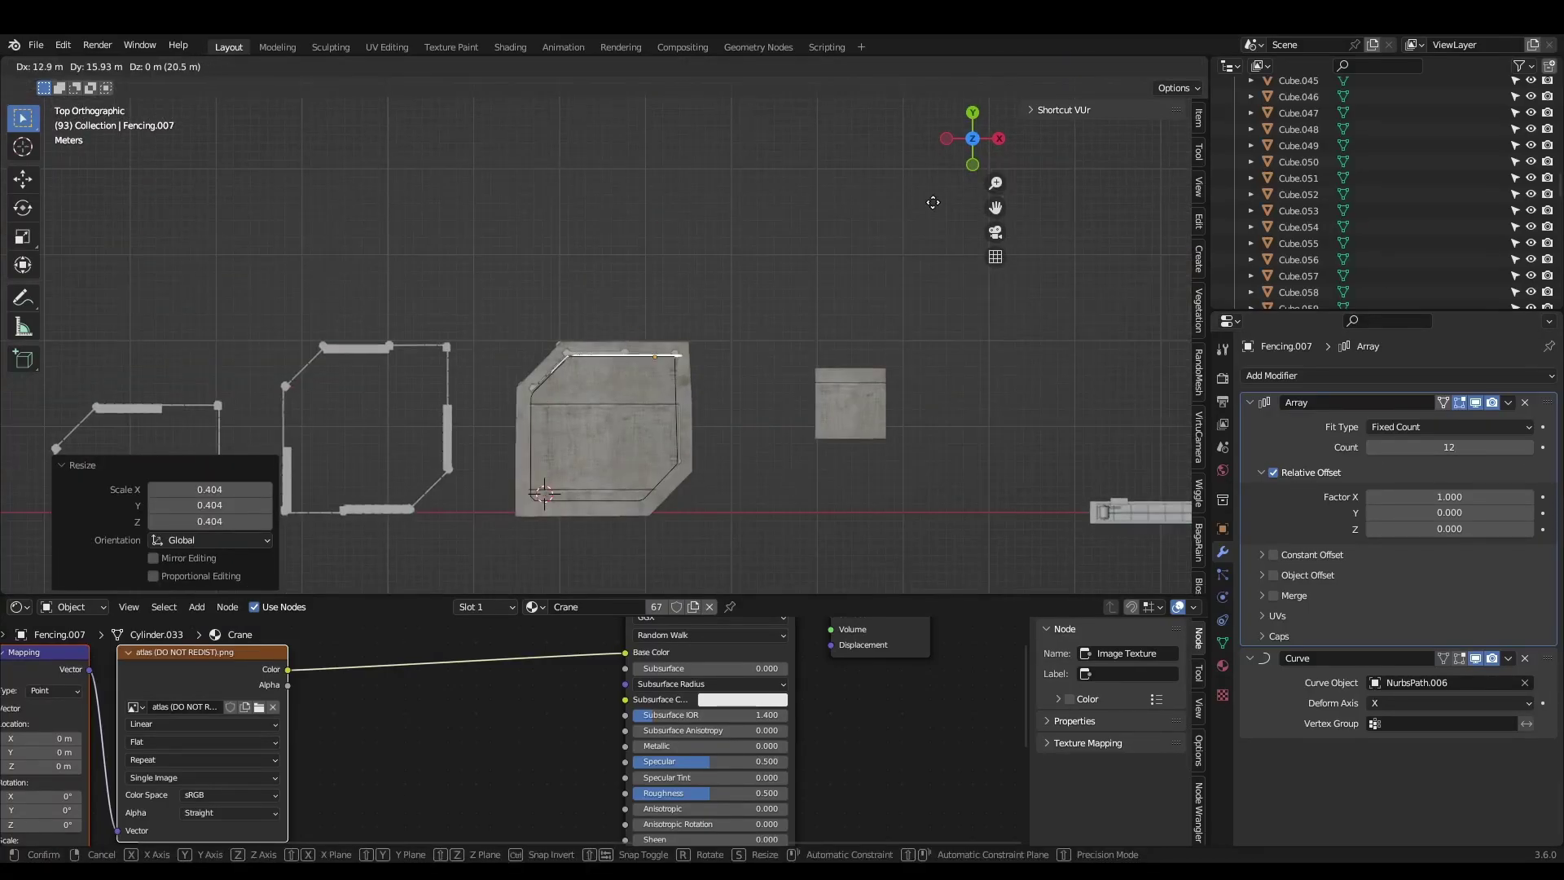
{"action": "left_click", "coordinate": [858, 310]}
- Shift the fencing in the horizontal plane by about 0.74 m in X and 1.37 m in Y
{"action": "middle_click_drag", "start_coordinate": [858, 310], "coordinate": [802, 305]}
{"action": "key", "text": "g"}
{"action": "key", "text": "shift+z"}
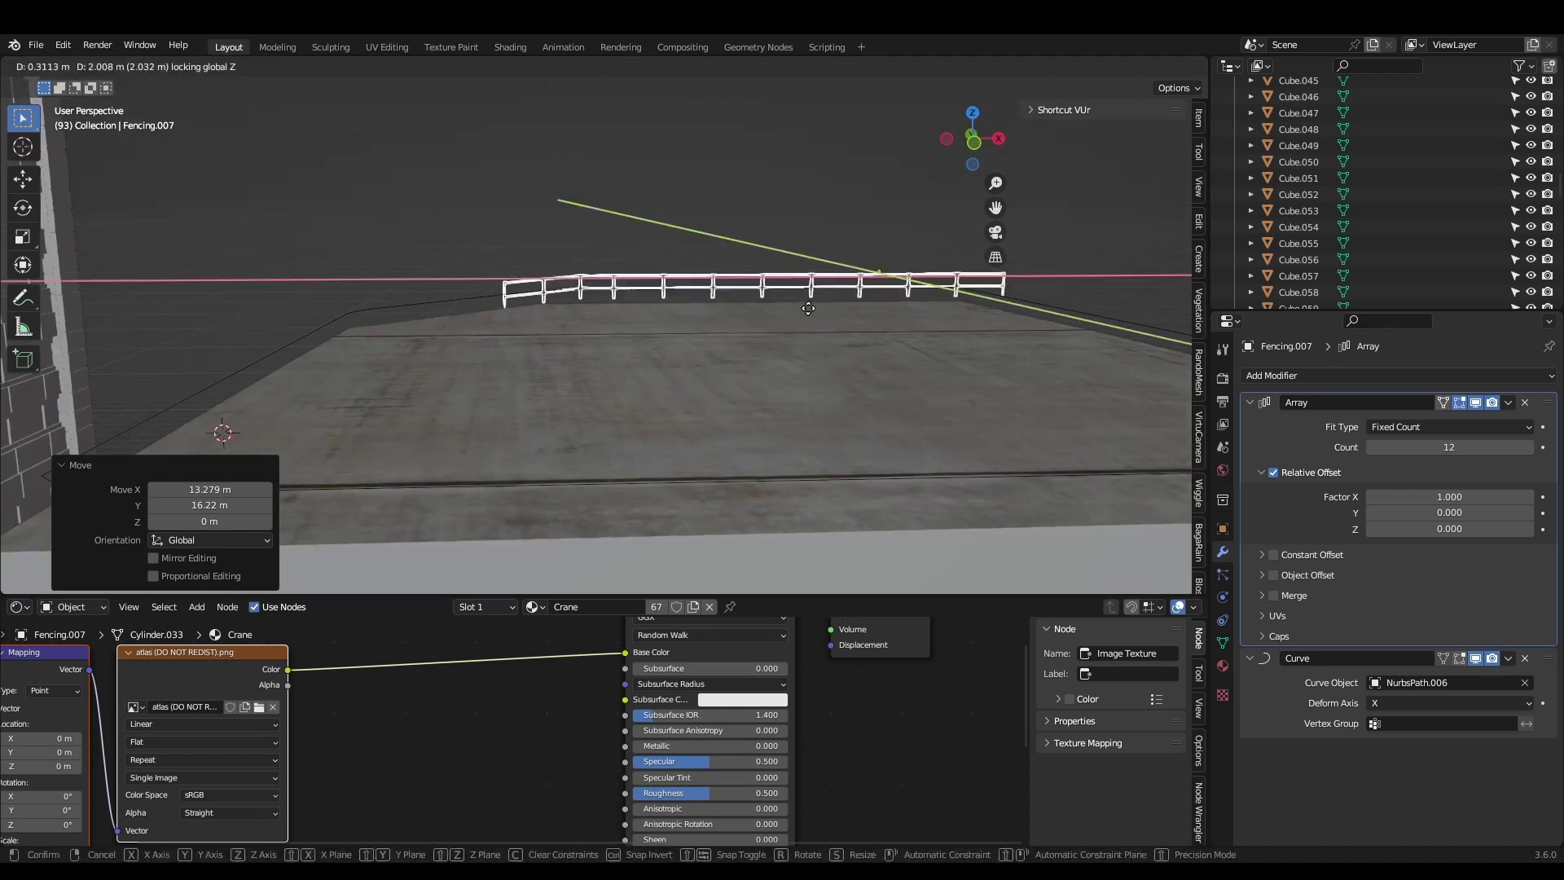
{"action": "left_click", "coordinate": [824, 317]}
- Align the fencing with the roof's rear edge and angled corner, and adjust its height along Z
{"action": "key", "text": "KP_7"}
{"action": "key", "text": "g"}
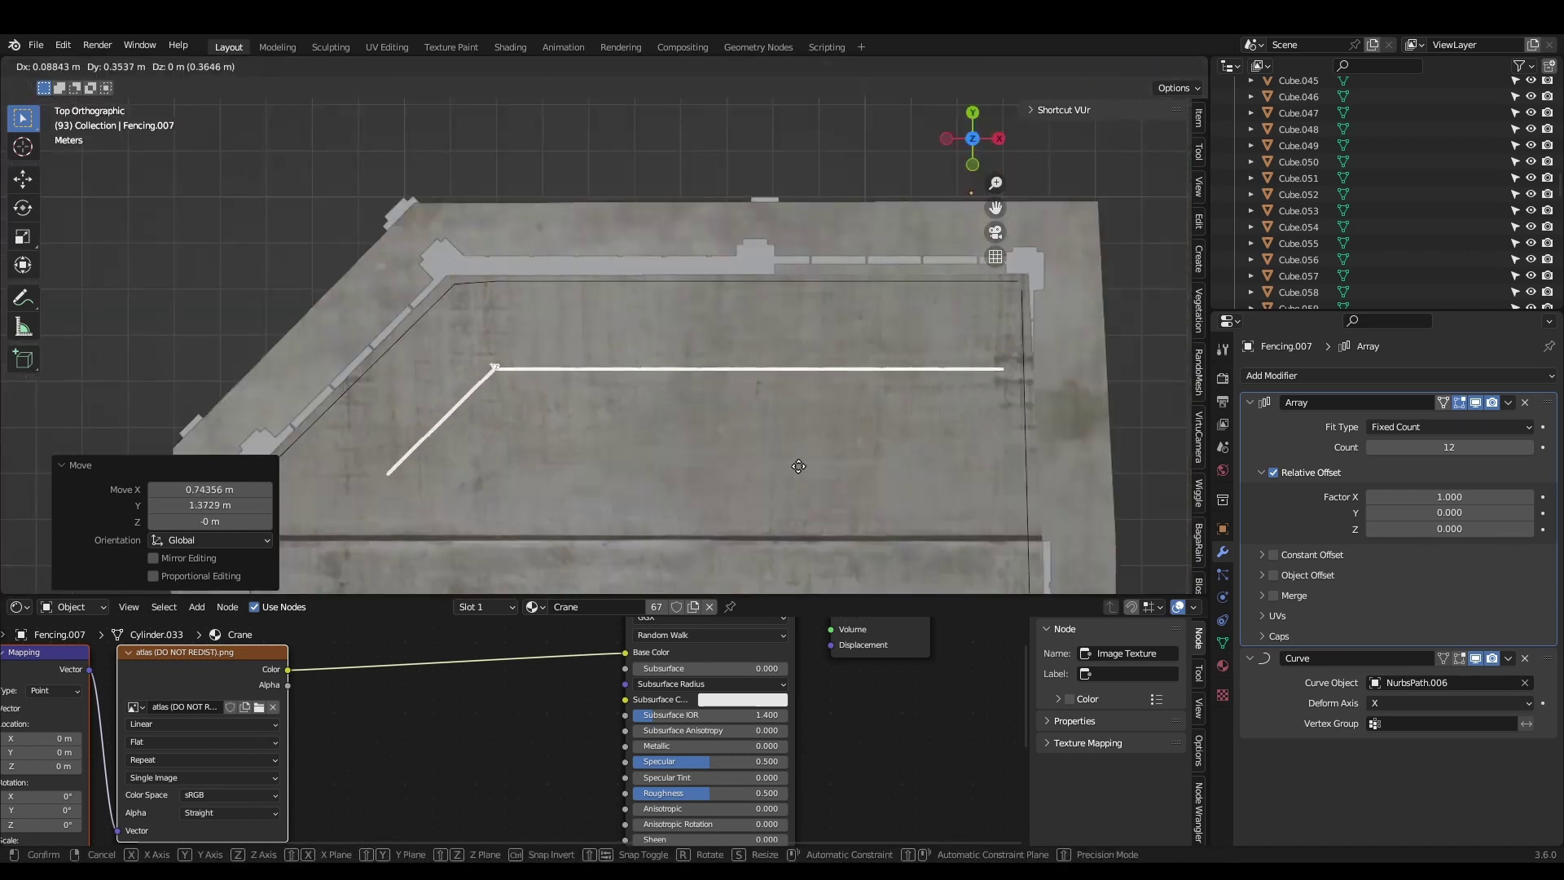
{"action": "left_click", "coordinate": [827, 453]}
{"action": "key", "text": "KP_1"}
{"action": "key", "text": "g"}
{"action": "key", "text": "z"}
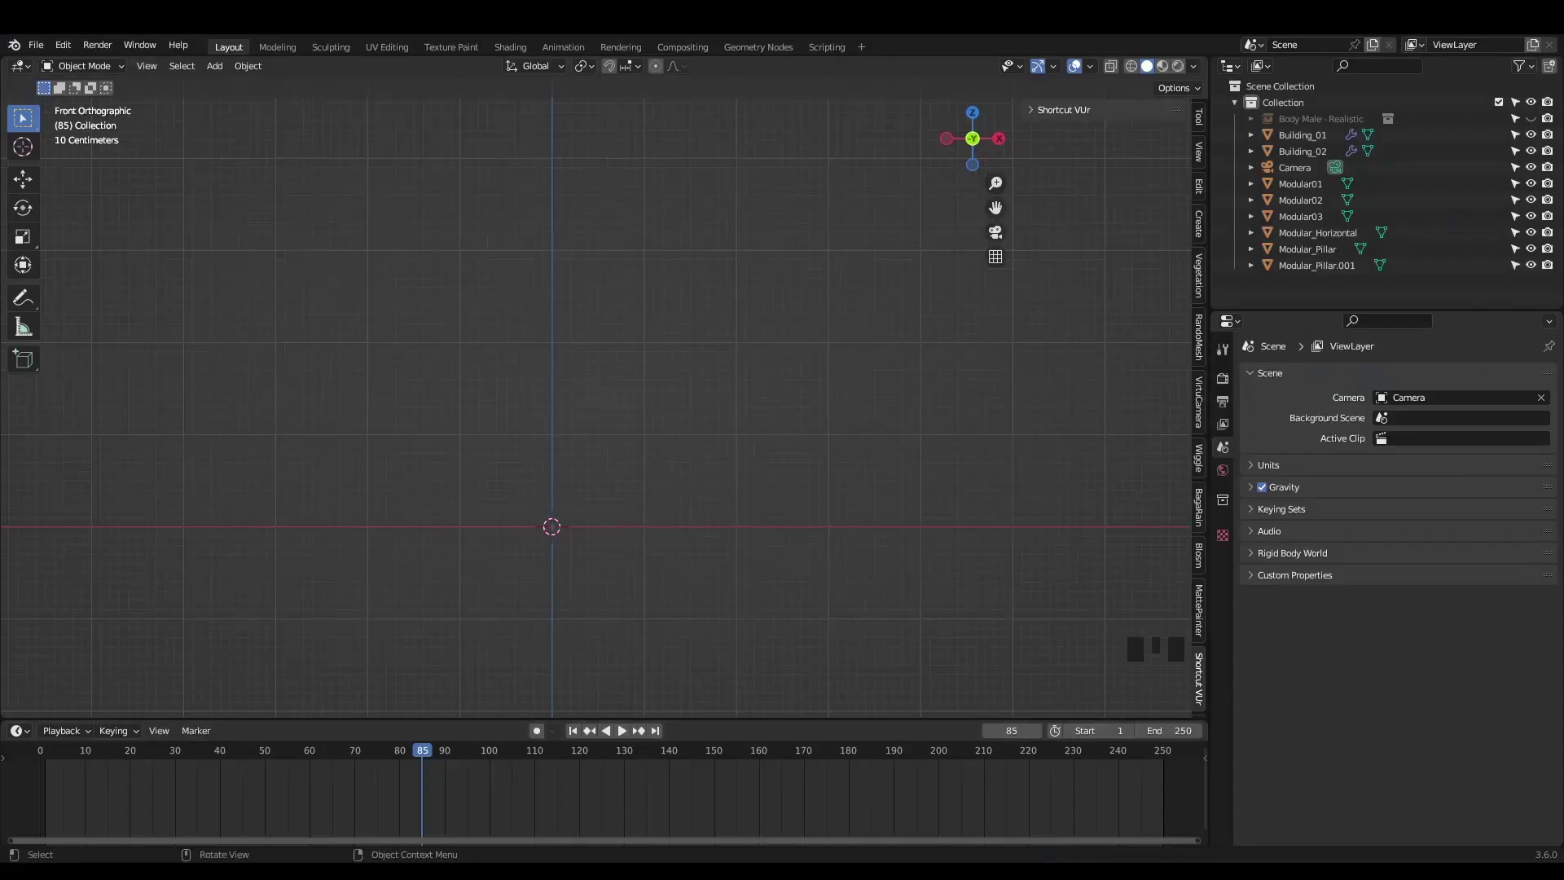
- Add a cube and raise its geometry in Edit Mode so its base sits at the origin
{"action": "left_click", "coordinate": [622, 524]}
{"action": "key", "text": "shift+a"}
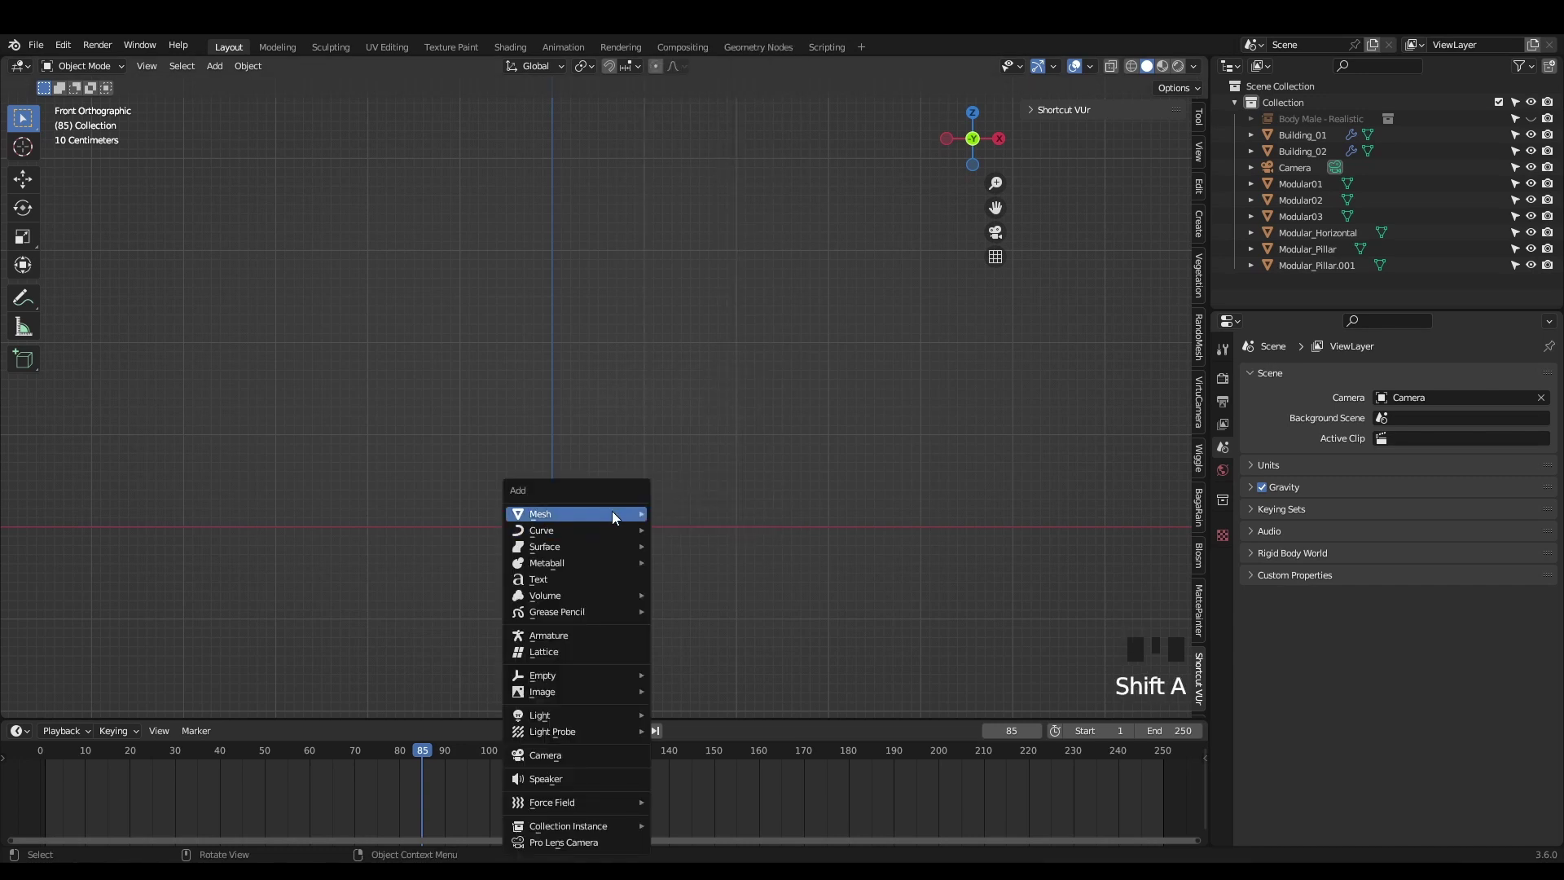
{"action": "mouse_move", "coordinate": [612, 513]}
{"action": "left_click", "coordinate": [687, 513]}
{"action": "key", "text": "Tab"}
{"action": "key", "text": "g"}
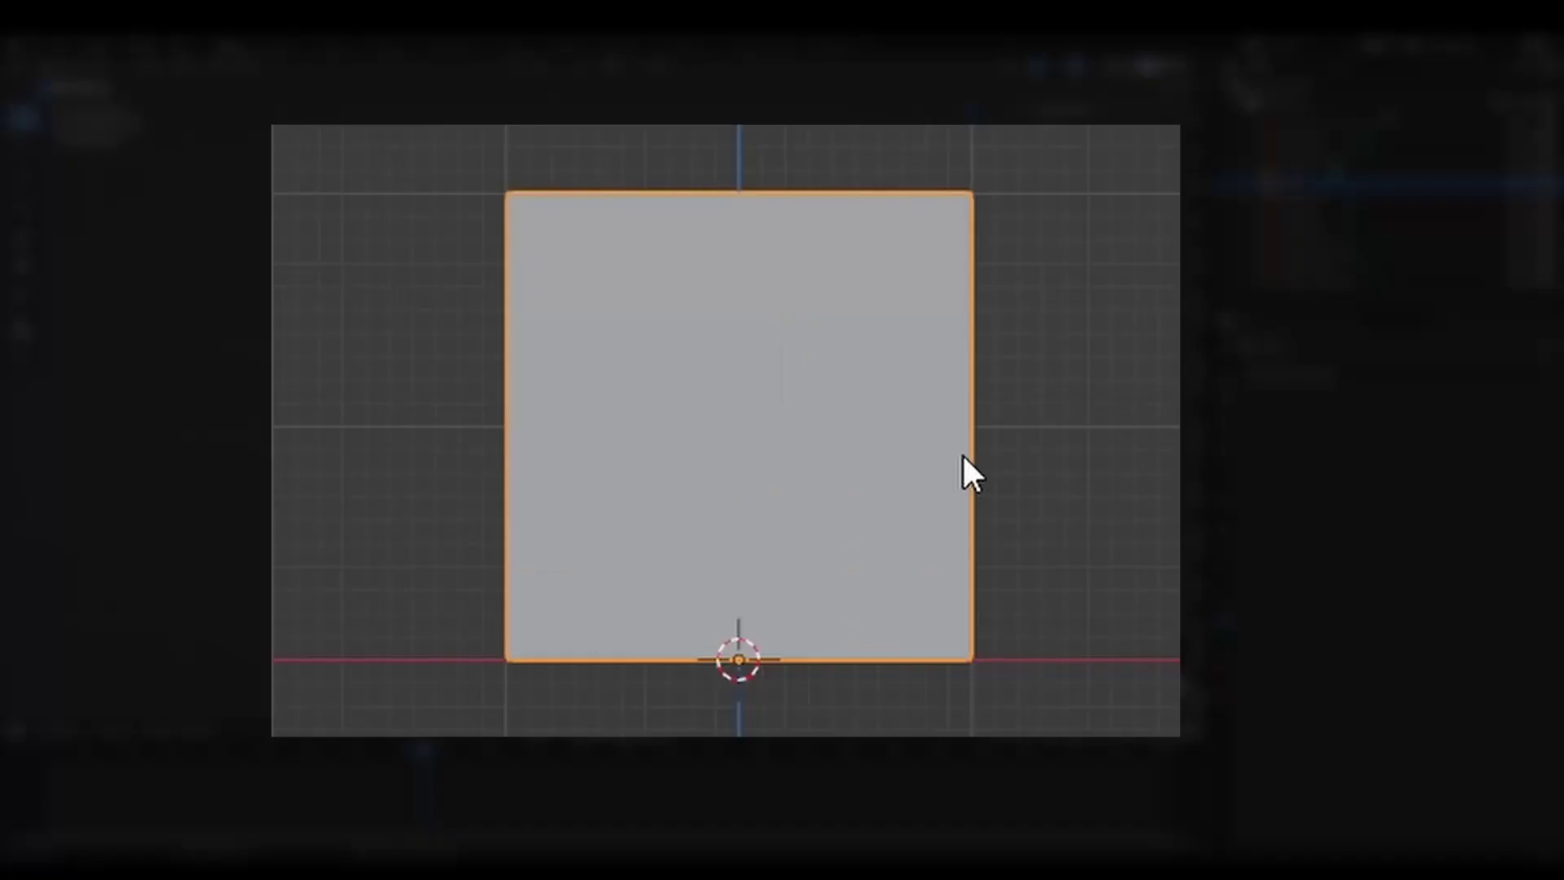
- Triangulate all faces of the cube with the Triangulate operation
{"action": "key", "text": "Tab"}
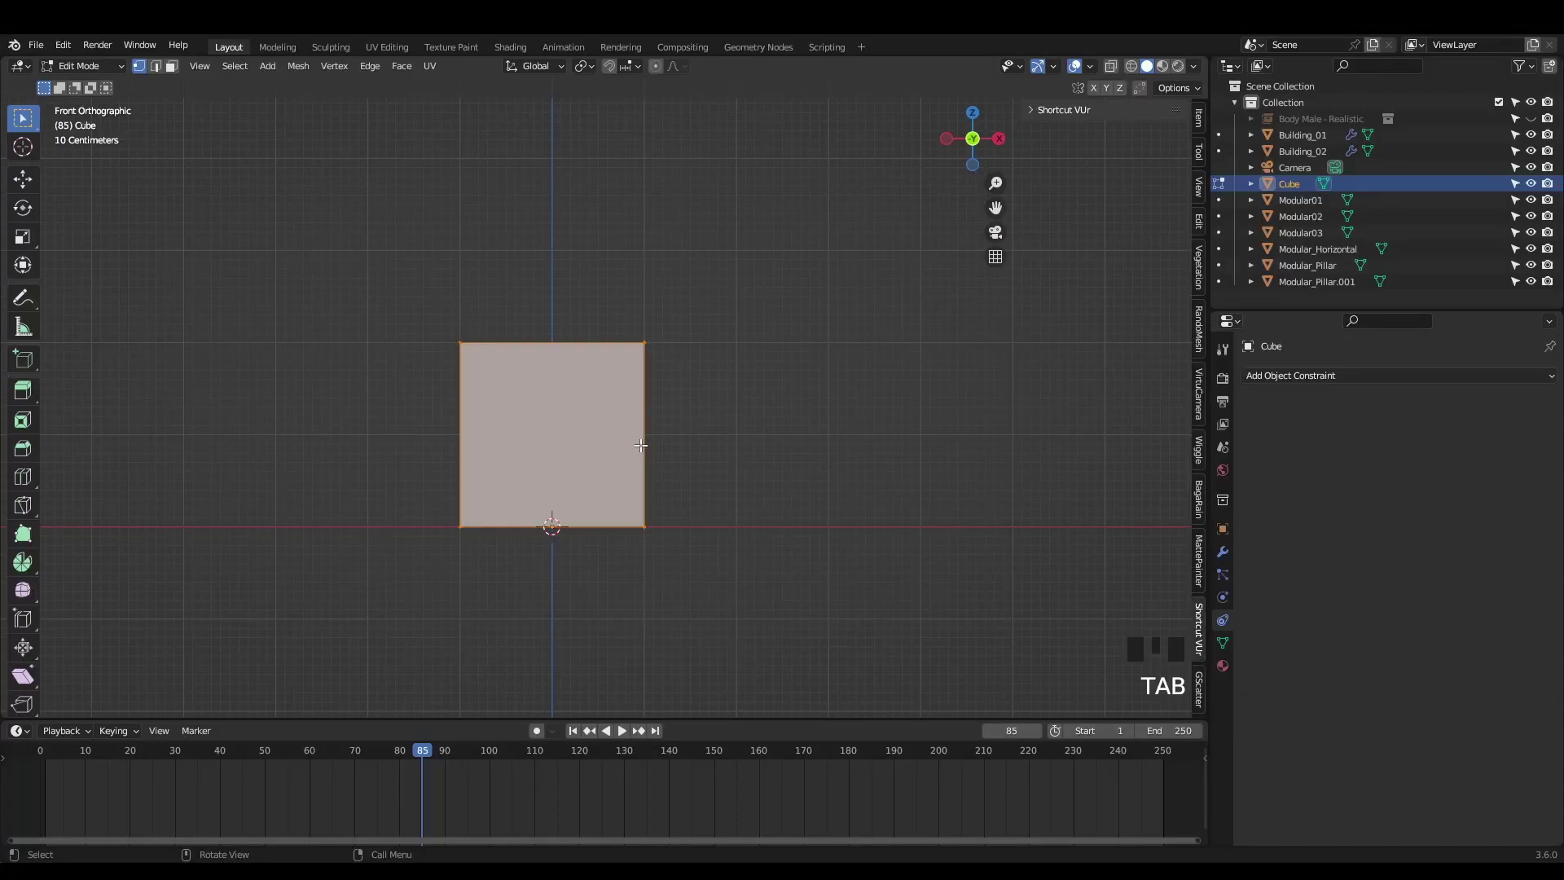
{"action": "key", "text": "F3"}
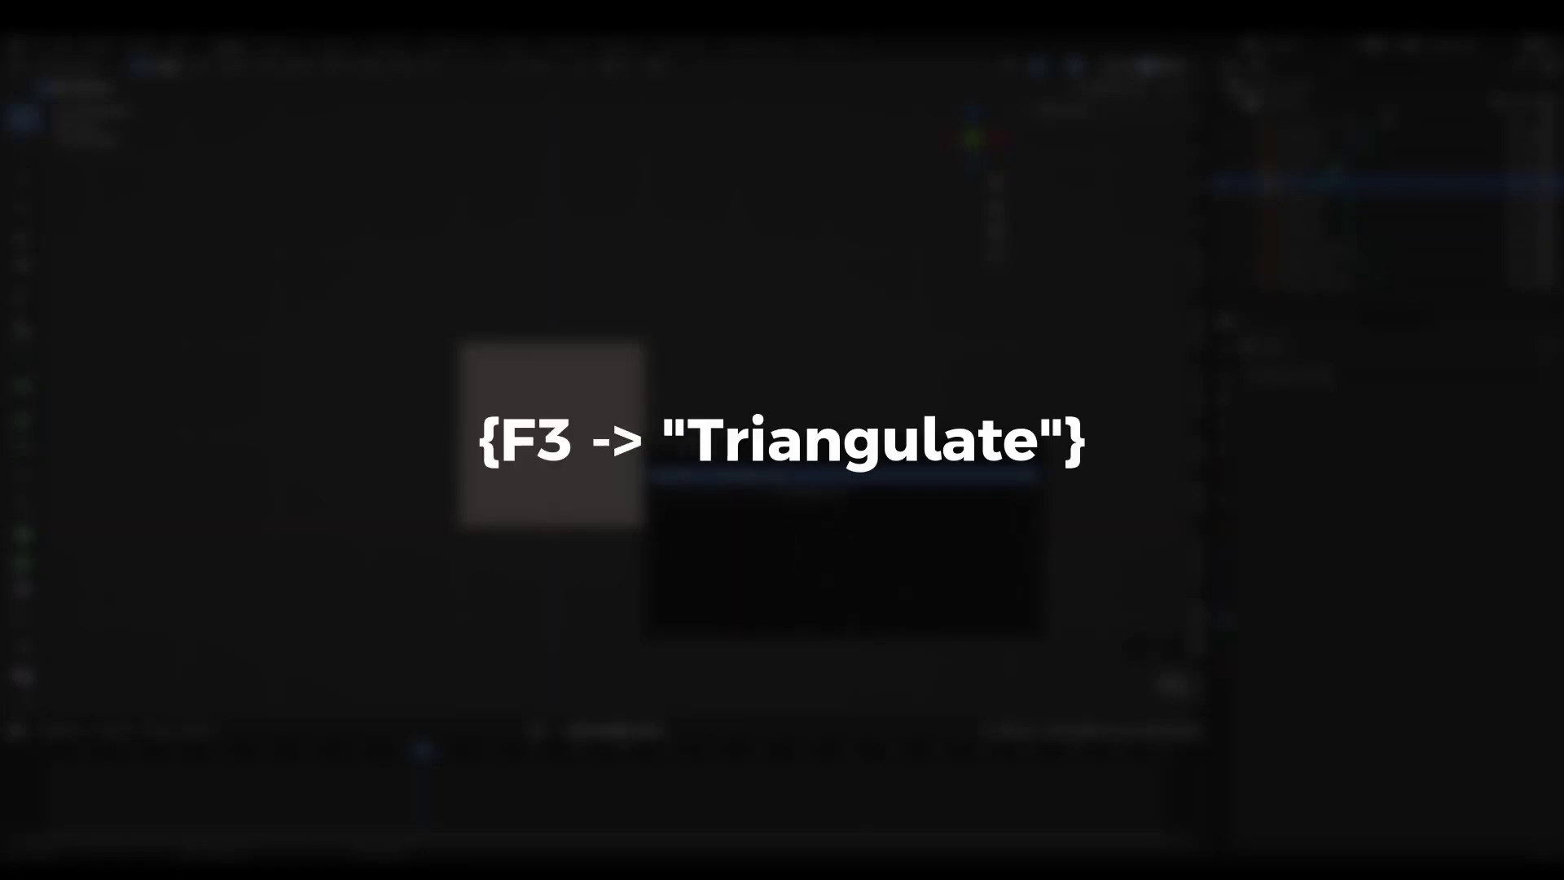
{"action": "key", "text": "Return"}
{"action": "key", "text": "Tab"}
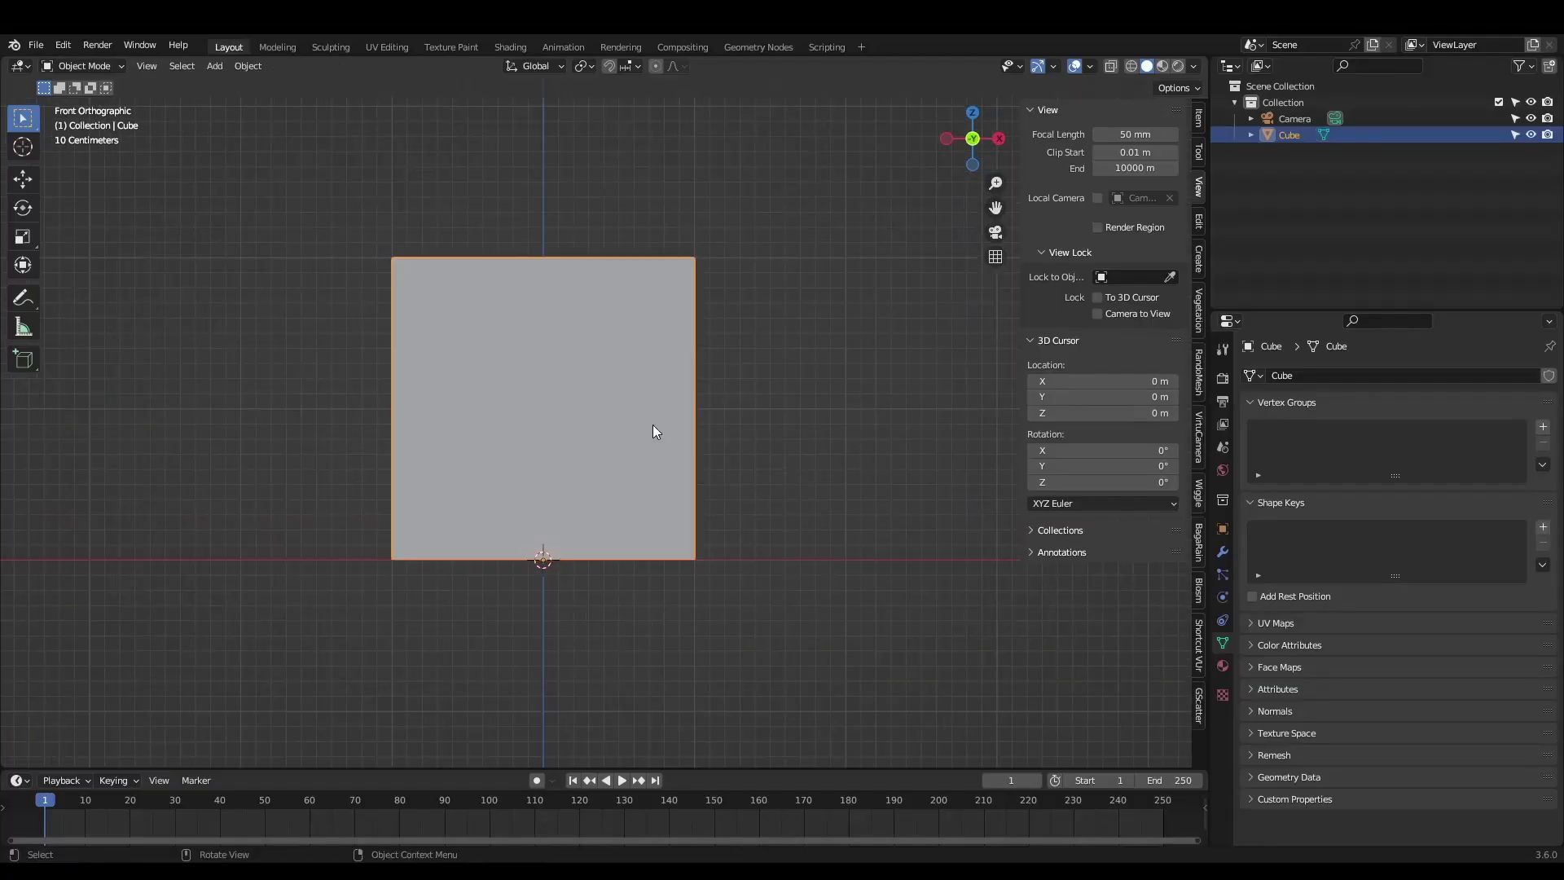
- Stack the cube vertically with an Array modifier using relative offset X 0, Z 1 and a count of 4
{"action": "left_click", "coordinate": [1222, 551]}
{"action": "left_click", "coordinate": [1303, 376]}
{"action": "left_click", "coordinate": [1197, 407]}
{"action": "scroll", "coordinate": [873, 453], "scroll_direction": "down", "scroll_amount": 2}
{"action": "double_click", "coordinate": [1449, 496]}
{"action": "type", "text": "0"}
{"action": "double_click", "coordinate": [1449, 528]}
{"action": "type", "text": "1"}
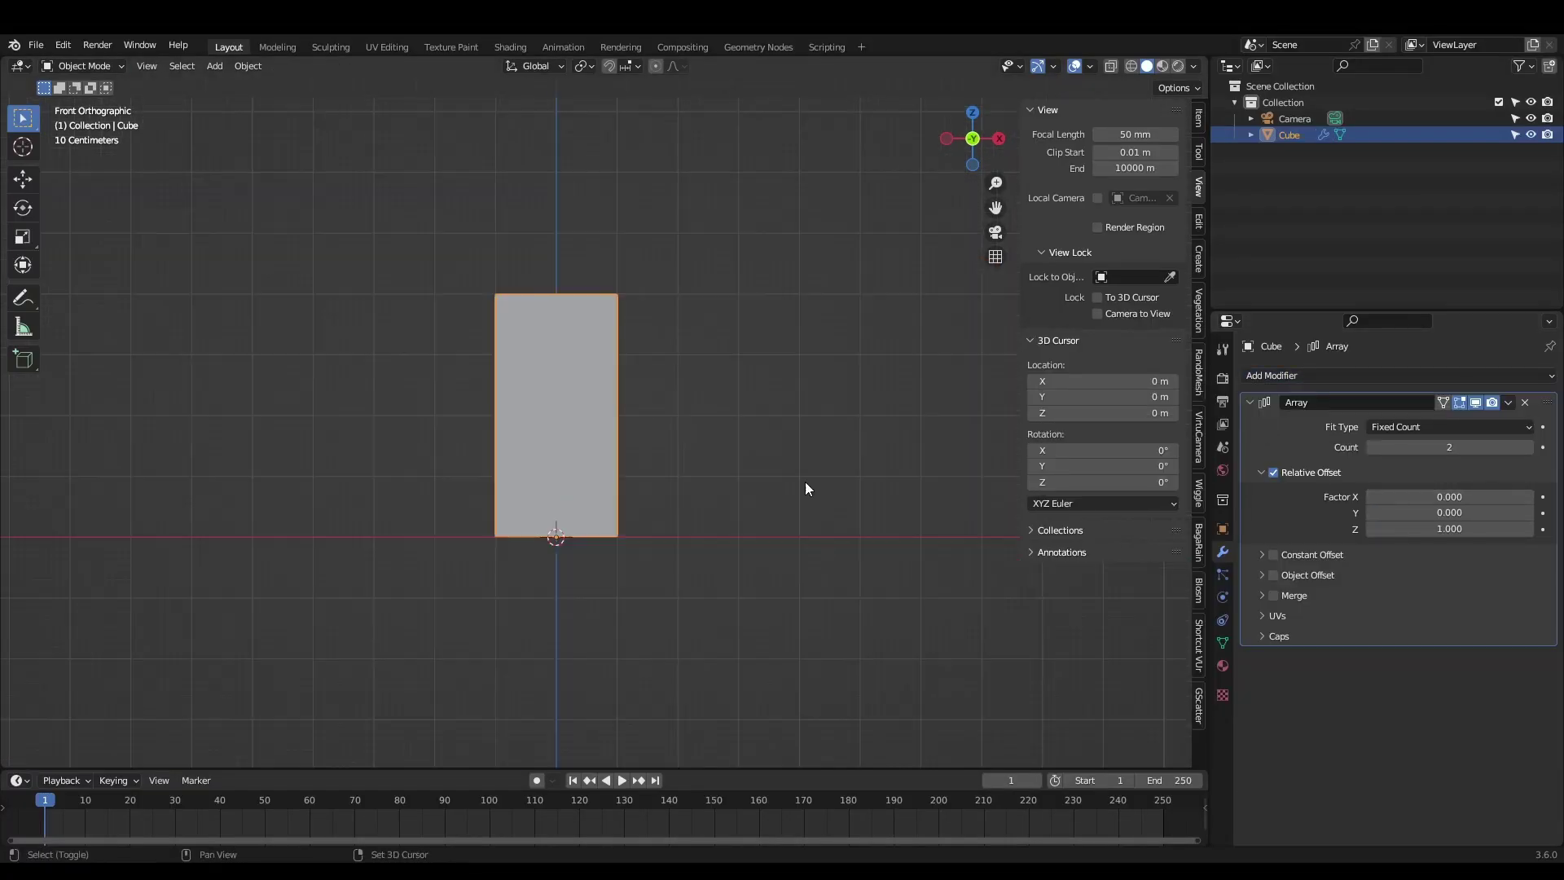
{"action": "middle_click_drag", "start_coordinate": [806, 489], "coordinate": [800, 550], "text": "shift"}
{"action": "left_click_drag", "start_coordinate": [1433, 447], "coordinate": [1467, 447]}
- Add a Wireframe modifier to the stacked cube and increase its strut thickness
{"action": "left_click", "coordinate": [1323, 376]}
{"action": "left_click", "coordinate": [1295, 692]}
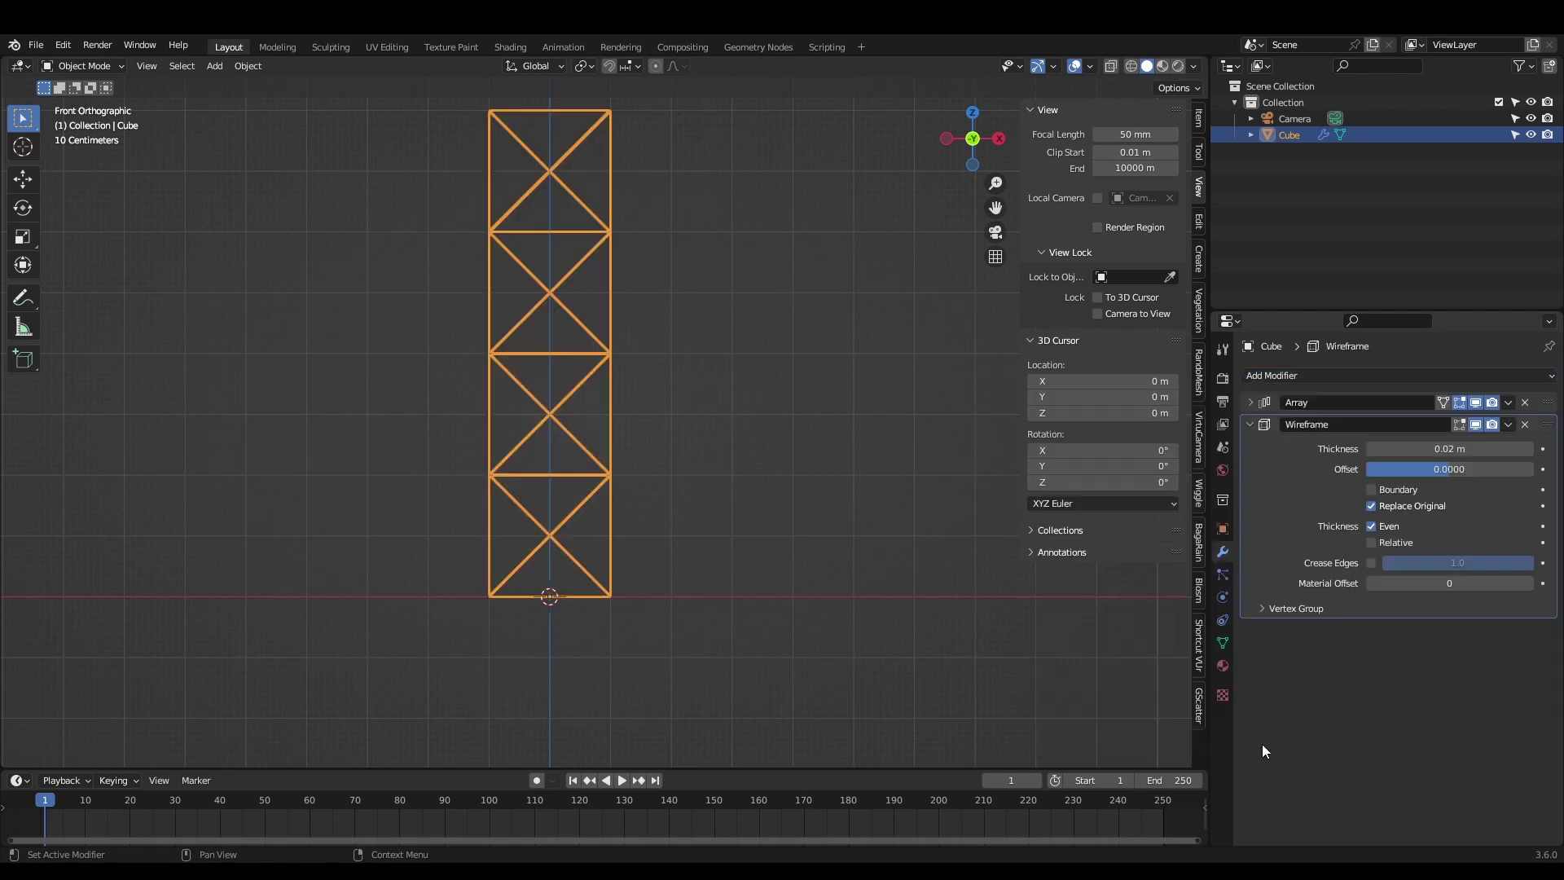
{"action": "left_click_drag", "start_coordinate": [1442, 449], "coordinate": [1491, 448]}
{"action": "left_click", "coordinate": [734, 488]}
{"action": "mouse_move", "coordinate": [733, 489]}
{"action": "middle_mouse_down"}
{"action": "mouse_move", "coordinate": [731, 515]}
{"action": "mouse_move", "coordinate": [731, 465]}
{"action": "middle_mouse_up"}
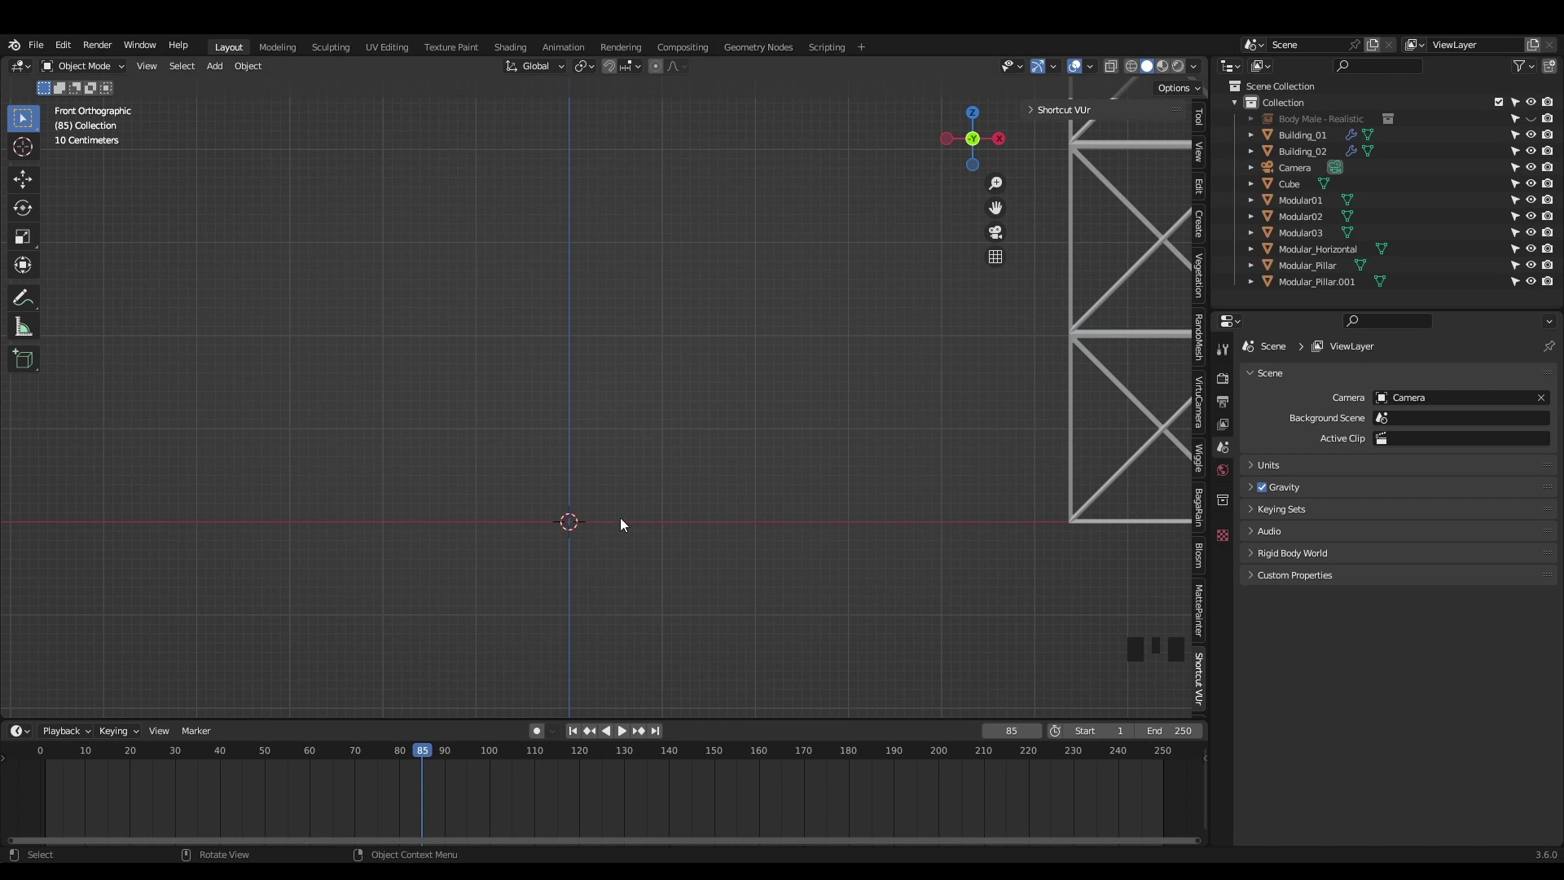
- Add another cube at the origin and move its geometry up 1 m along Z in Edit Mode
{"action": "key", "text": "shift+a"}
{"action": "left_click", "coordinate": [735, 514]}
{"action": "key", "text": "Tab"}
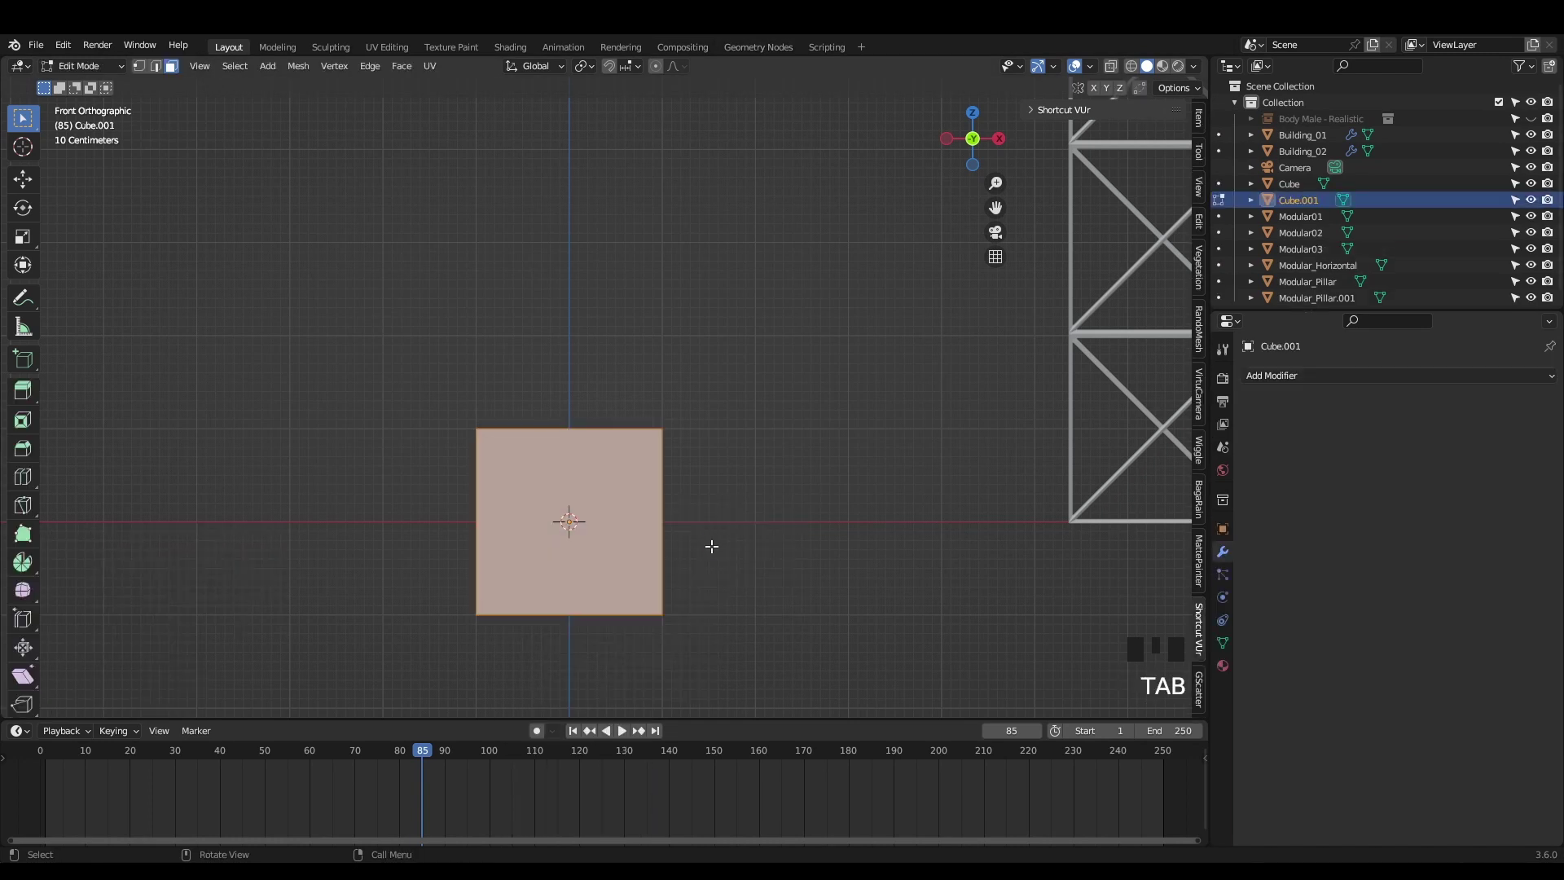
{"action": "type", "text": "gz1"}
{"action": "key", "text": "Return"}
{"action": "key", "text": "Tab"}
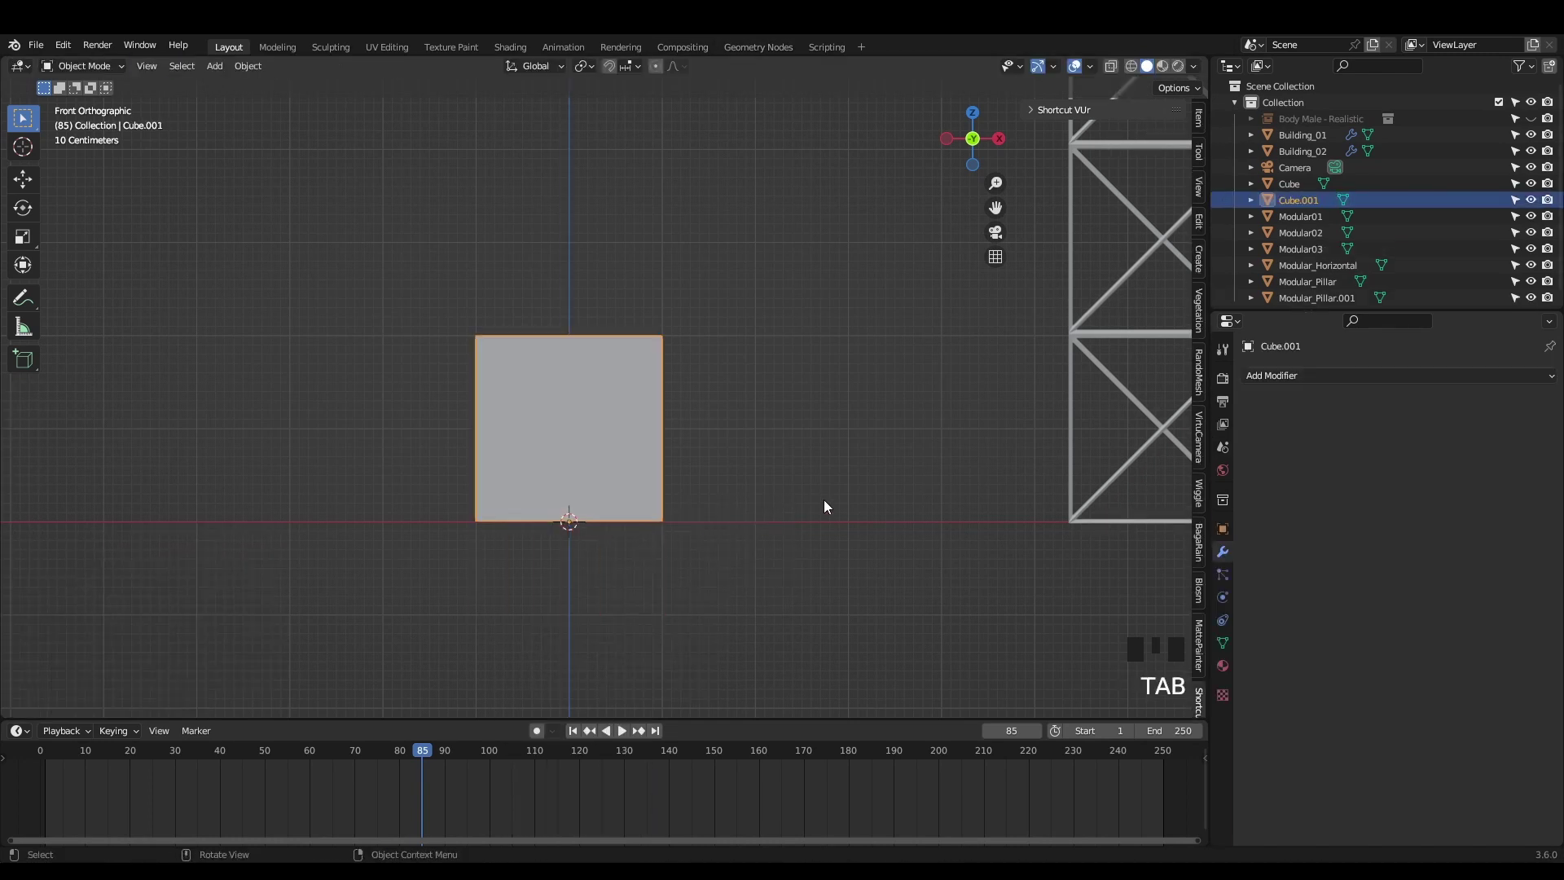
- Extrude the top face of the new cube 2 m upward along Z
{"action": "key", "text": "Tab"}
{"action": "middle_click_drag", "start_coordinate": [824, 500], "coordinate": [799, 437]}
{"action": "type", "text": "ez2"}
{"action": "key", "text": "Return"}
{"action": "key", "text": "KP_1"}
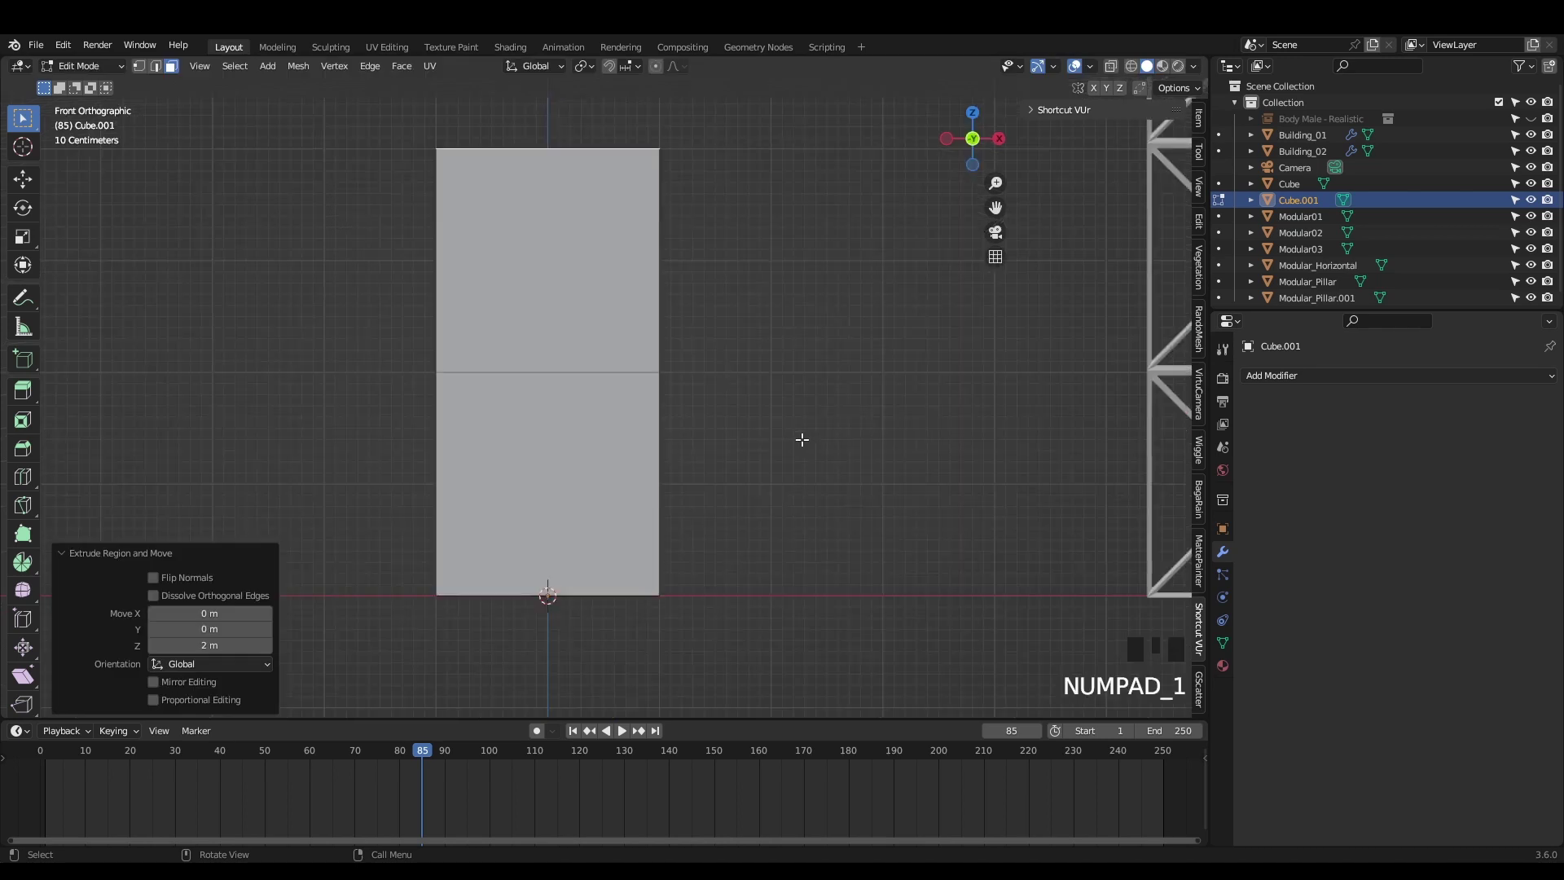
- Knife a zigzag across the box's front, from the lower-left corner to the right mid-edge and up to the upper-left corner
{"action": "key", "text": "Tab"}
{"action": "key", "text": "Tab"}
{"action": "key", "text": "k"}
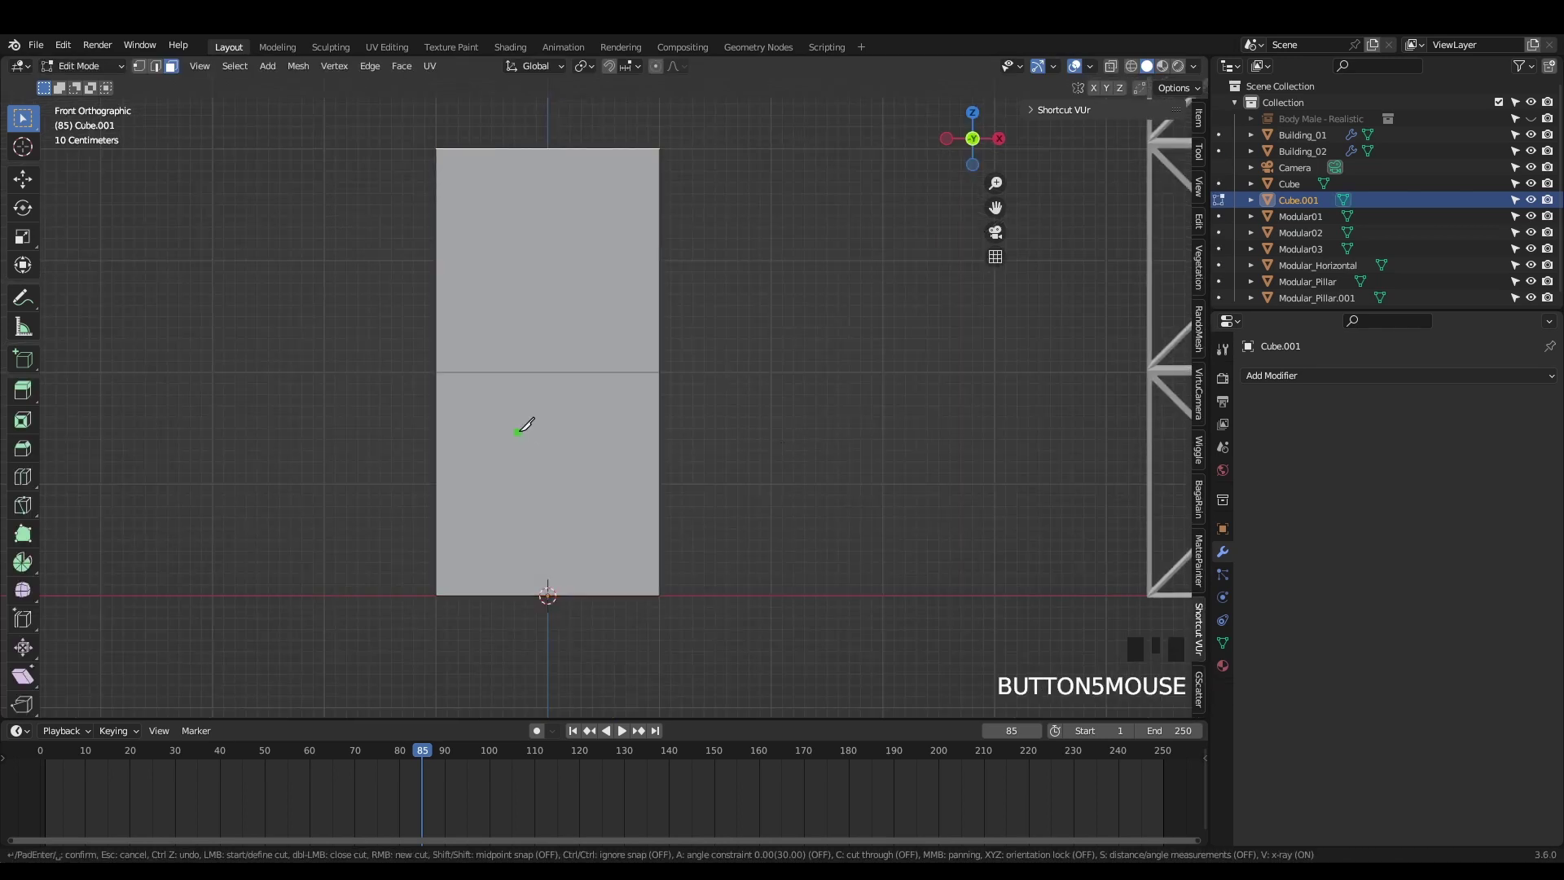
{"action": "left_click", "coordinate": [440, 592]}
{"action": "left_click", "coordinate": [658, 372]}
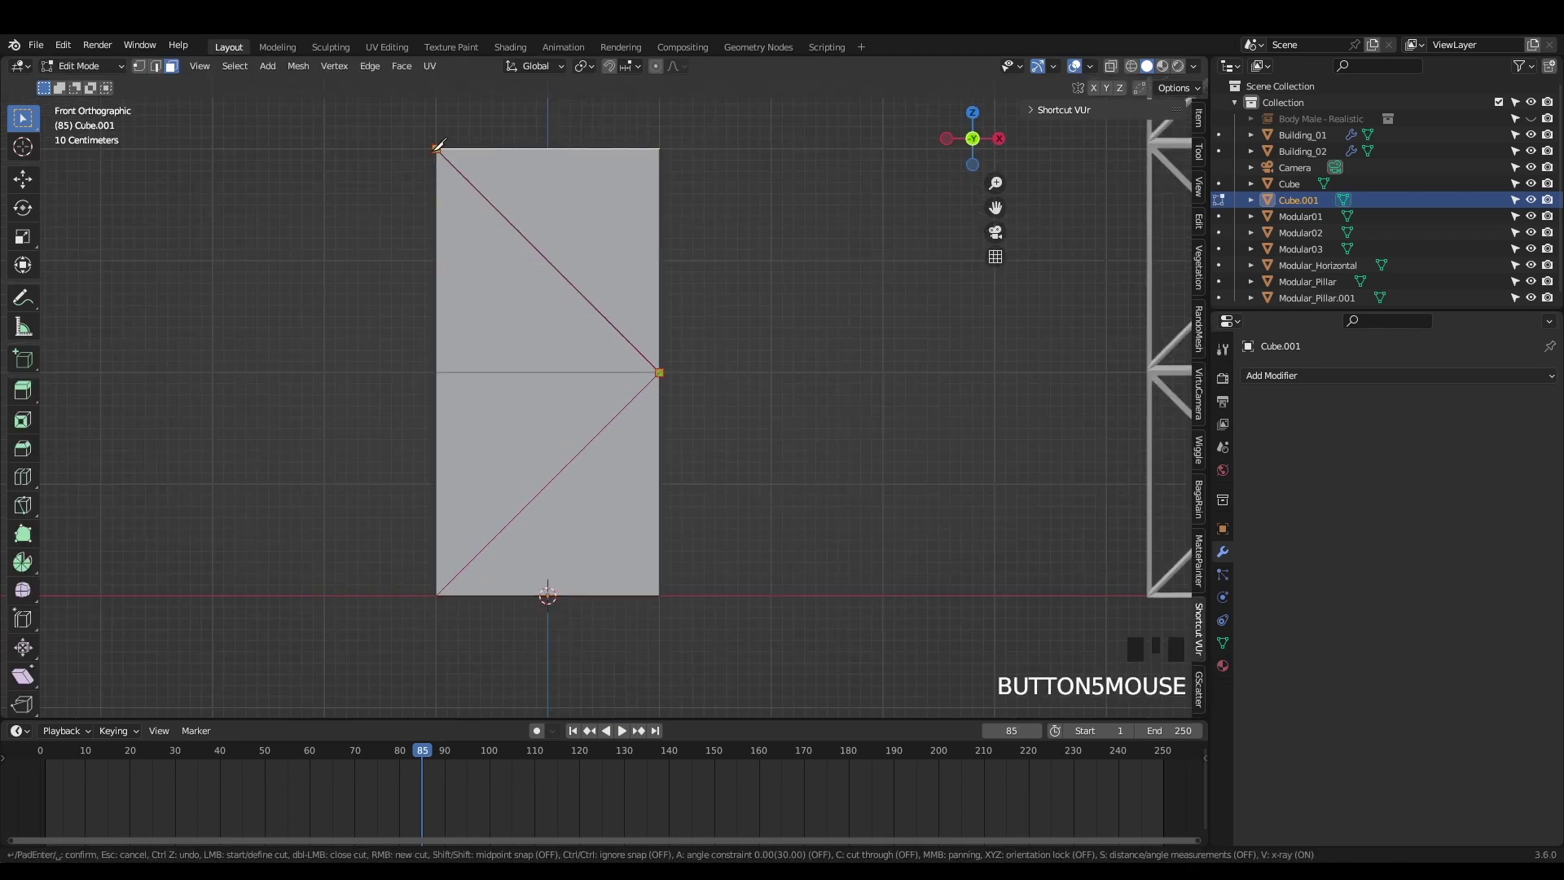
- Knife the matching zigzag across the box's back, joining its top and bottom corners through the opposite mid-edge point
{"action": "middle_click_drag", "start_coordinate": [440, 158], "coordinate": [829, 223]}
{"action": "left_click", "coordinate": [826, 222]}
{"action": "left_click", "coordinate": [590, 445]}
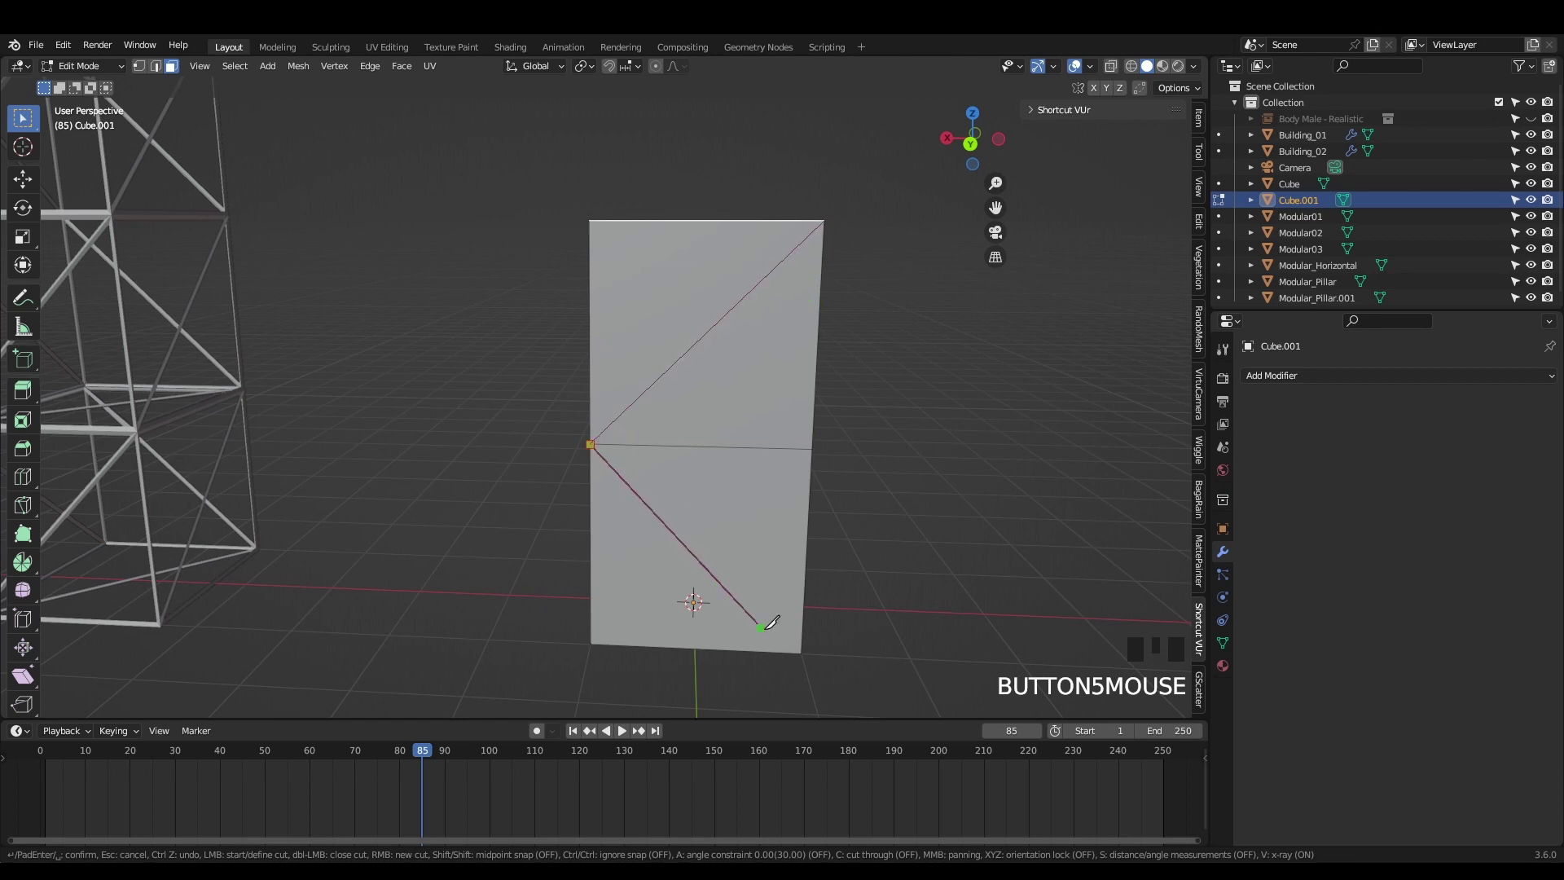
{"action": "left_click", "coordinate": [801, 652]}
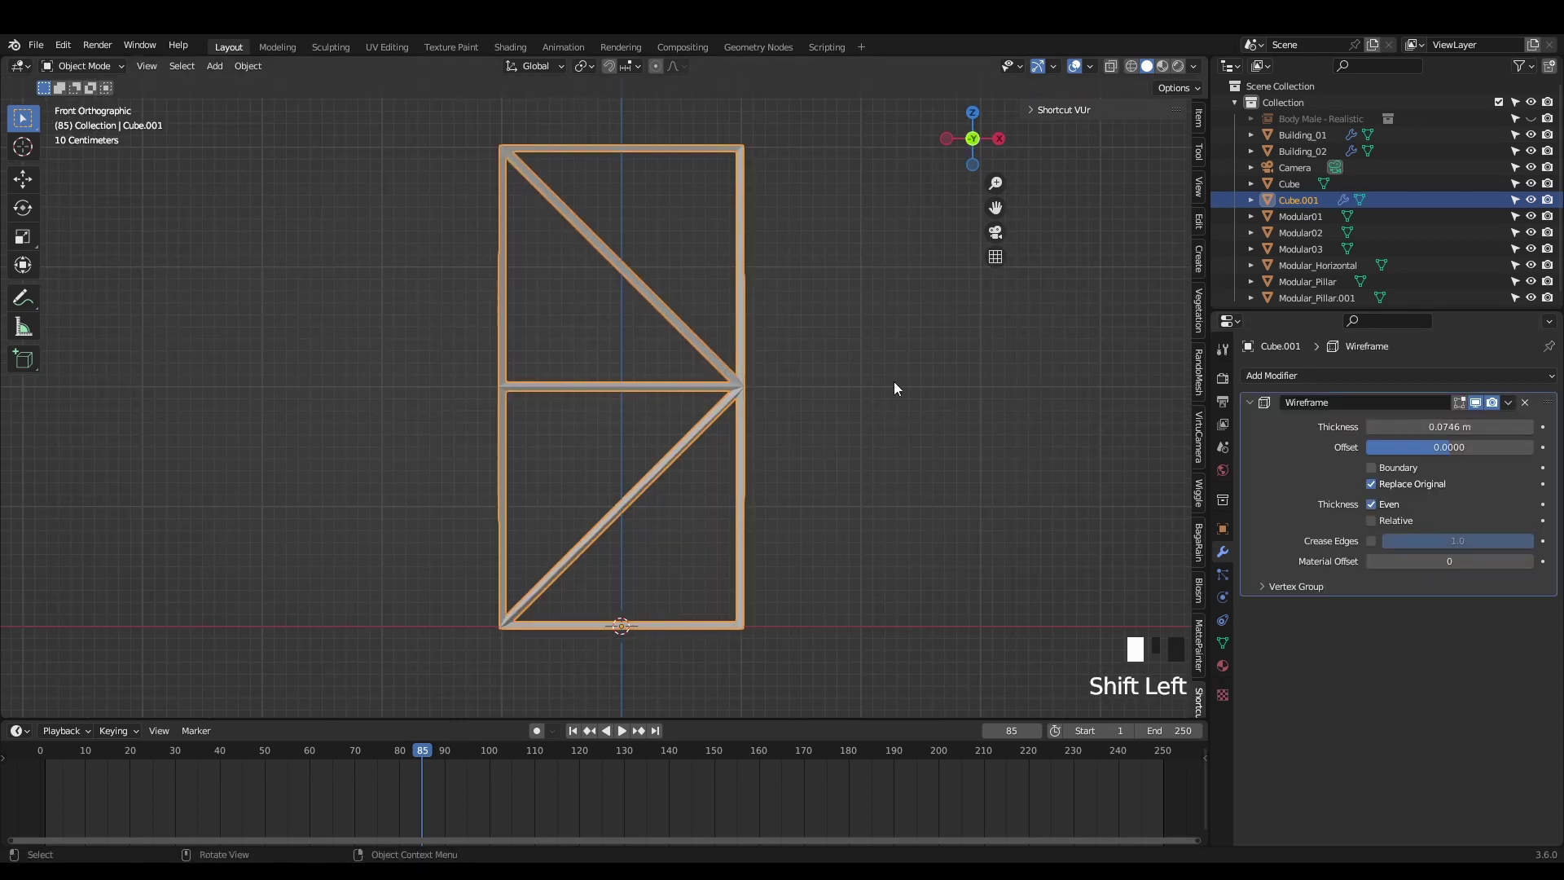
- Fine-tune the Wireframe modifier's thickness on the zigzag-braced box
{"action": "scroll", "coordinate": [893, 381], "scroll_direction": "down", "scroll_amount": 2}
{"action": "middle_click_drag", "start_coordinate": [893, 382], "coordinate": [791, 422], "text": "shift"}
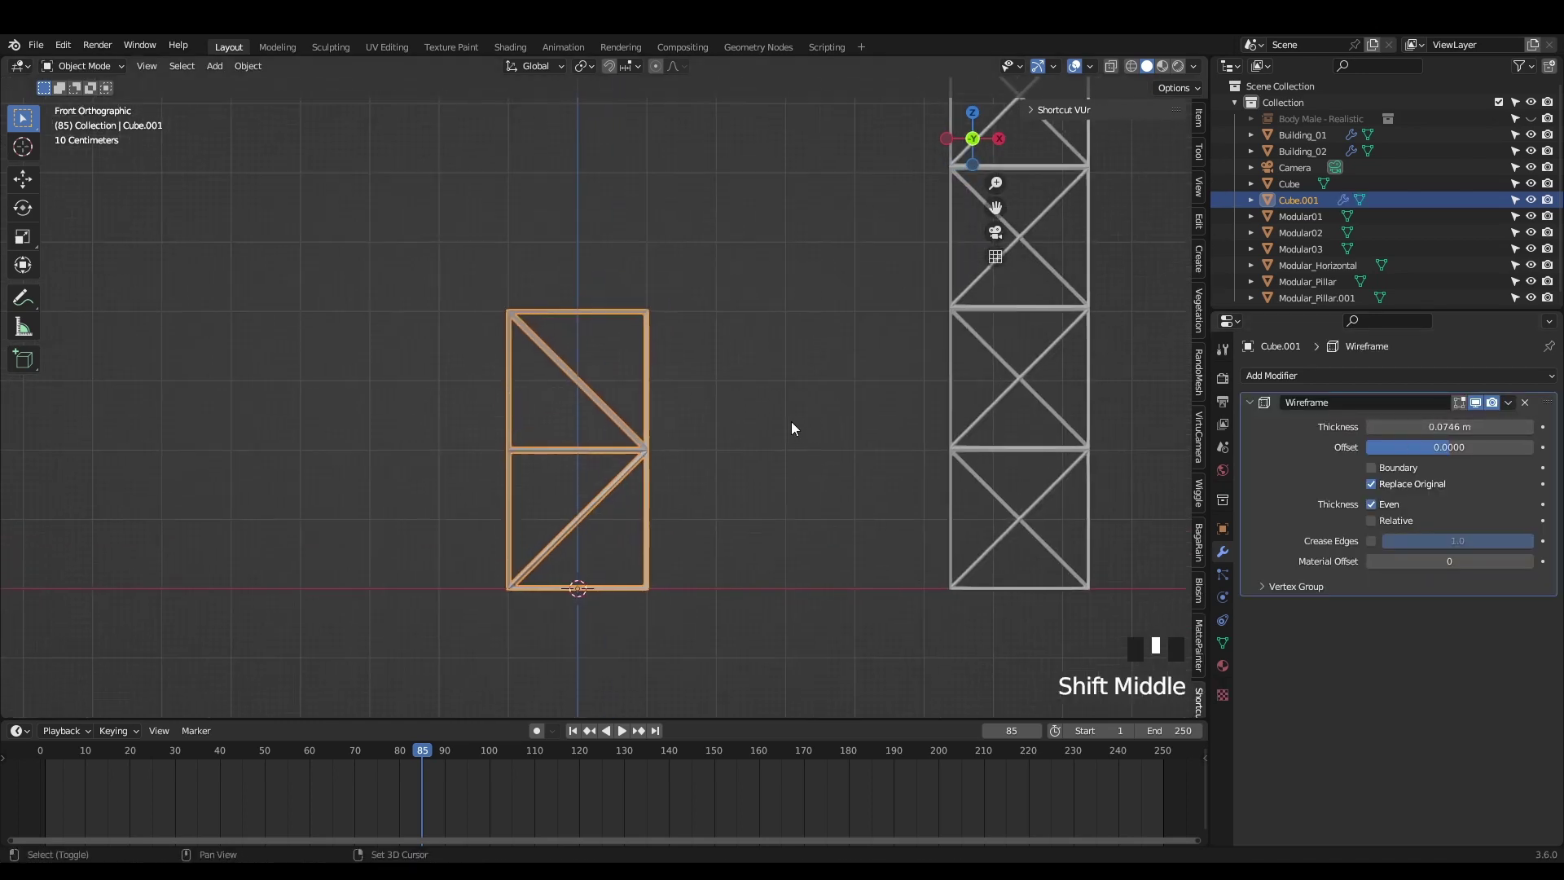
{"action": "left_click_drag", "start_coordinate": [1407, 420], "coordinate": [1438, 421], "text": "shift"}
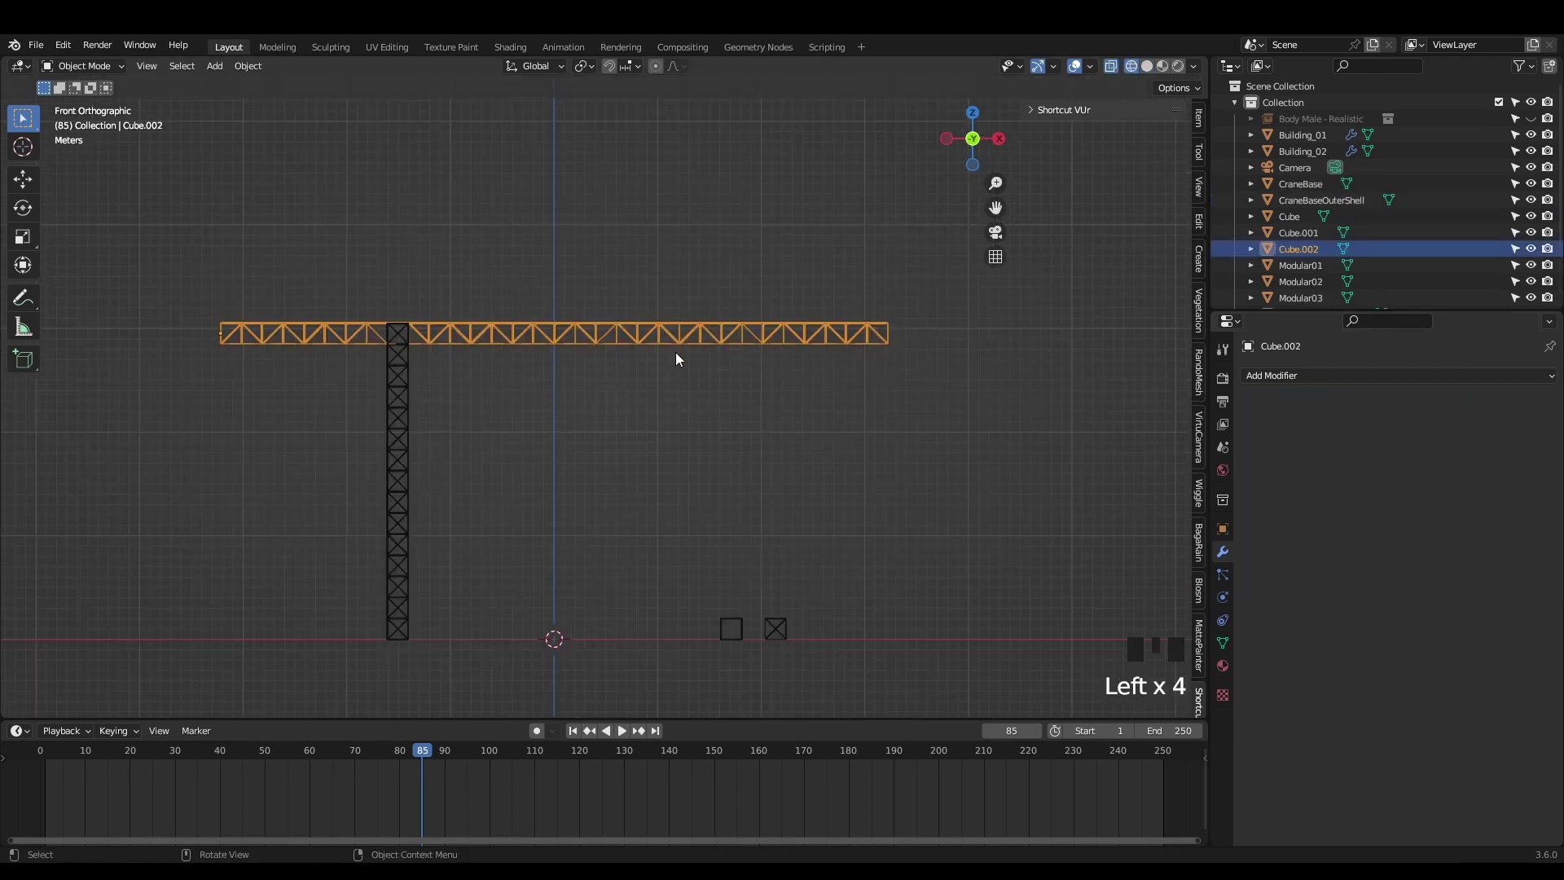
- Scale the last segments at the horizontal truss's long outer end to about 0.92, using smooth proportional editing
{"action": "key", "text": "Tab"}
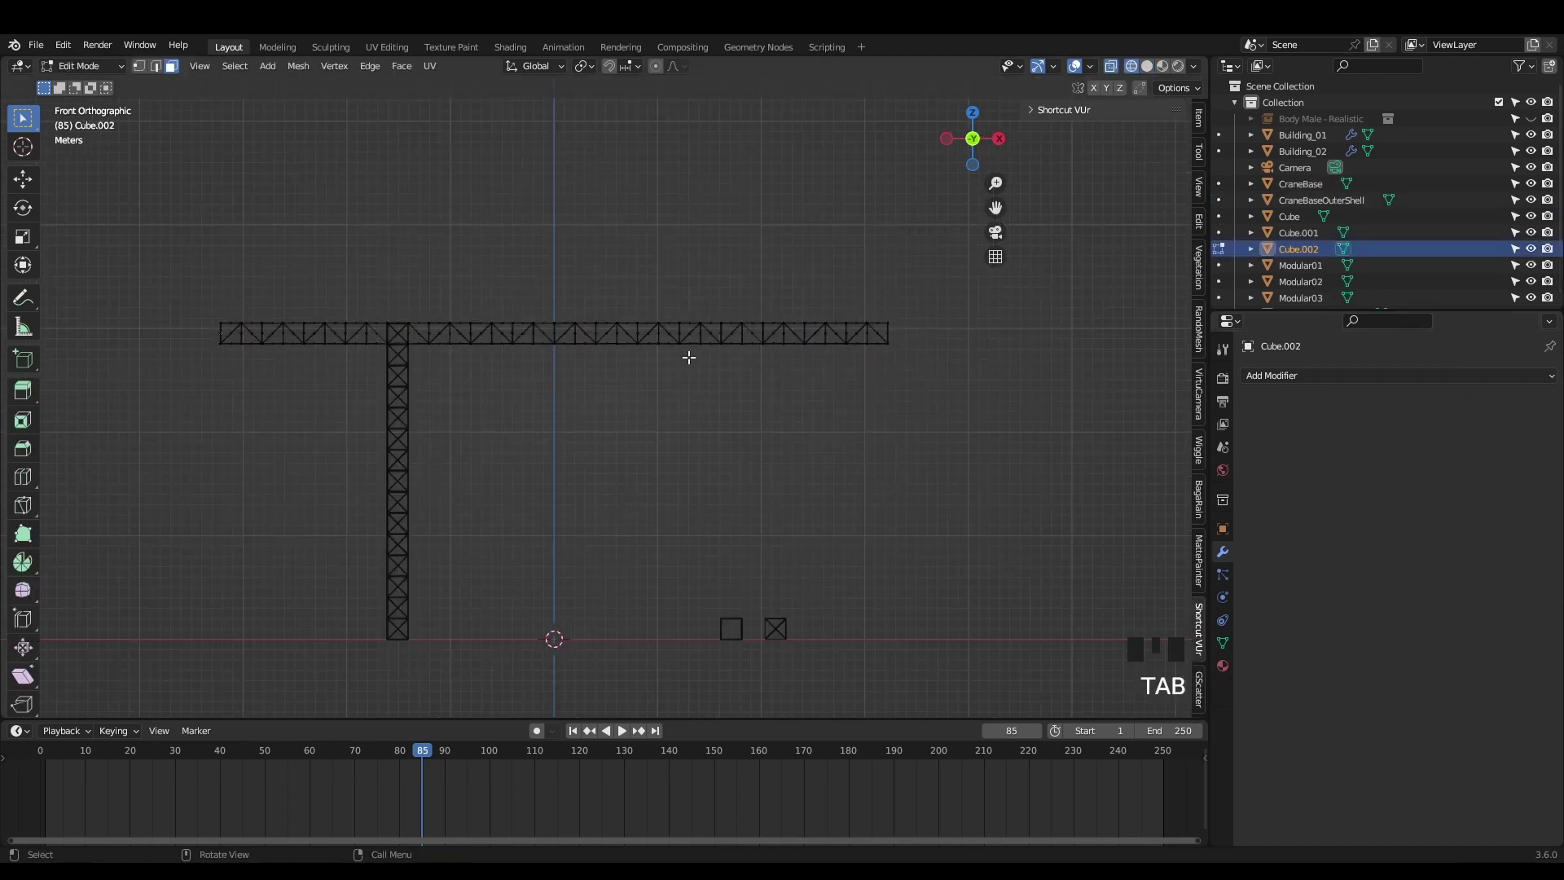
{"action": "key", "text": "a"}
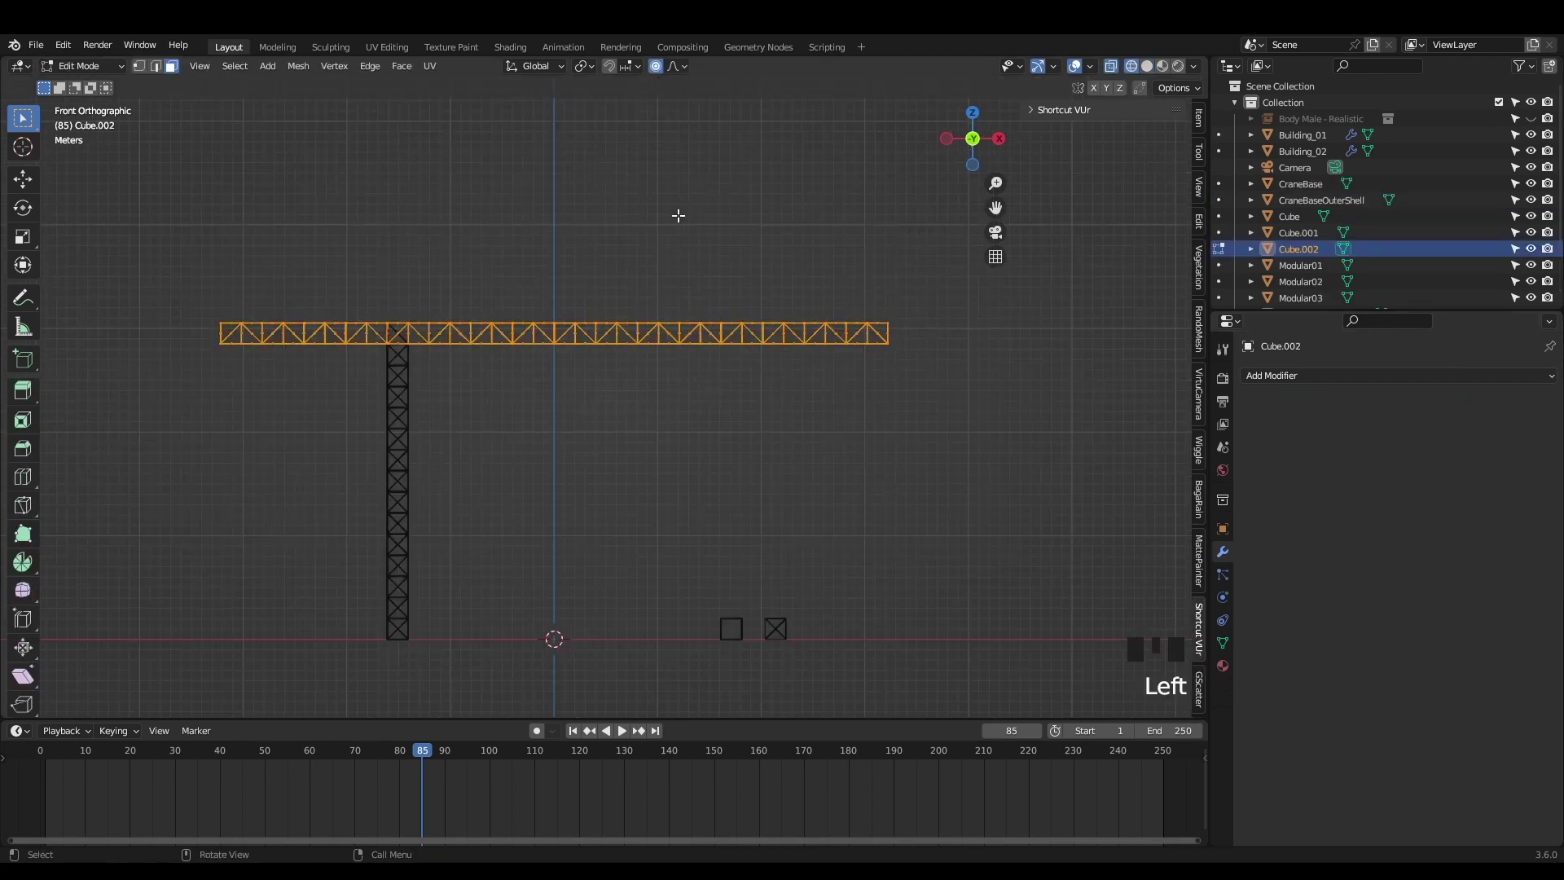
{"action": "left_click", "coordinate": [904, 369]}
{"action": "left_click_drag", "start_coordinate": [831, 277], "coordinate": [896, 352]}
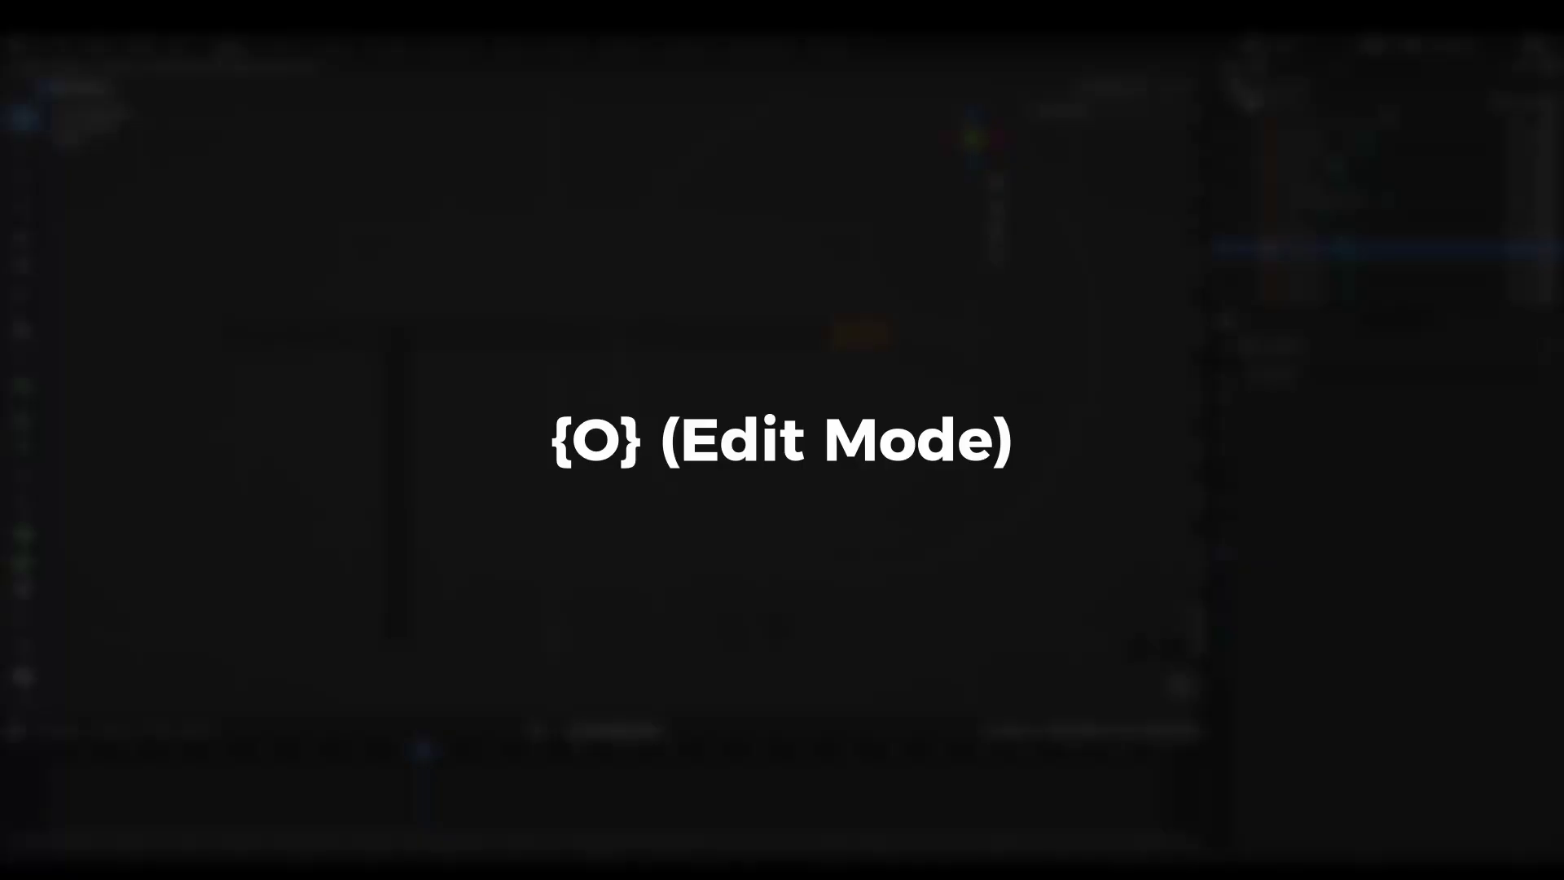
{"action": "key", "text": "s"}
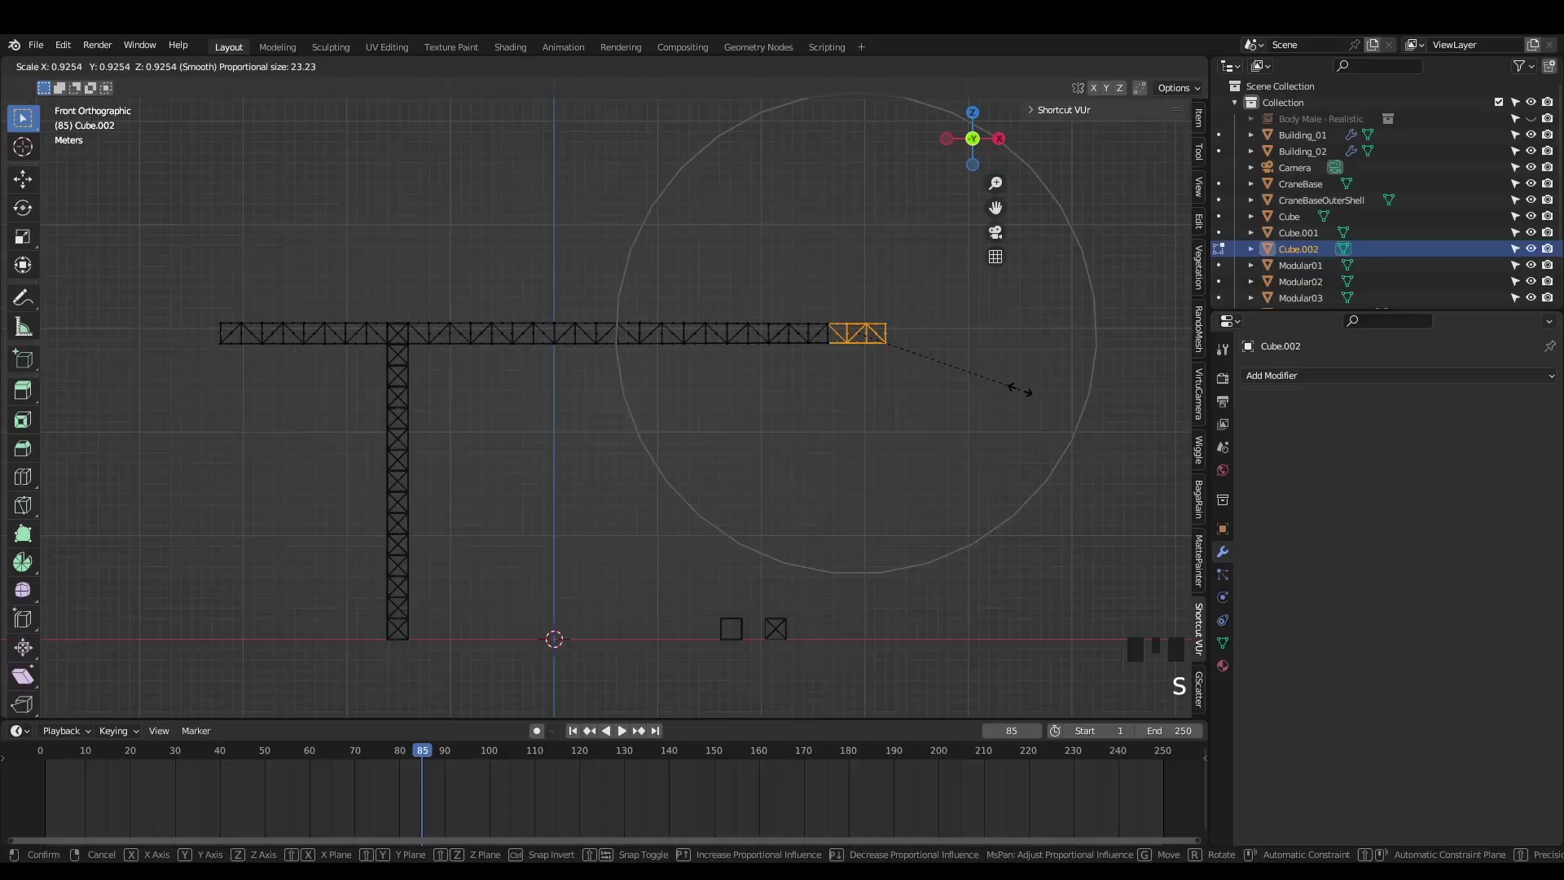
{"action": "right_click", "coordinate": [964, 405]}
{"action": "key", "text": "s"}
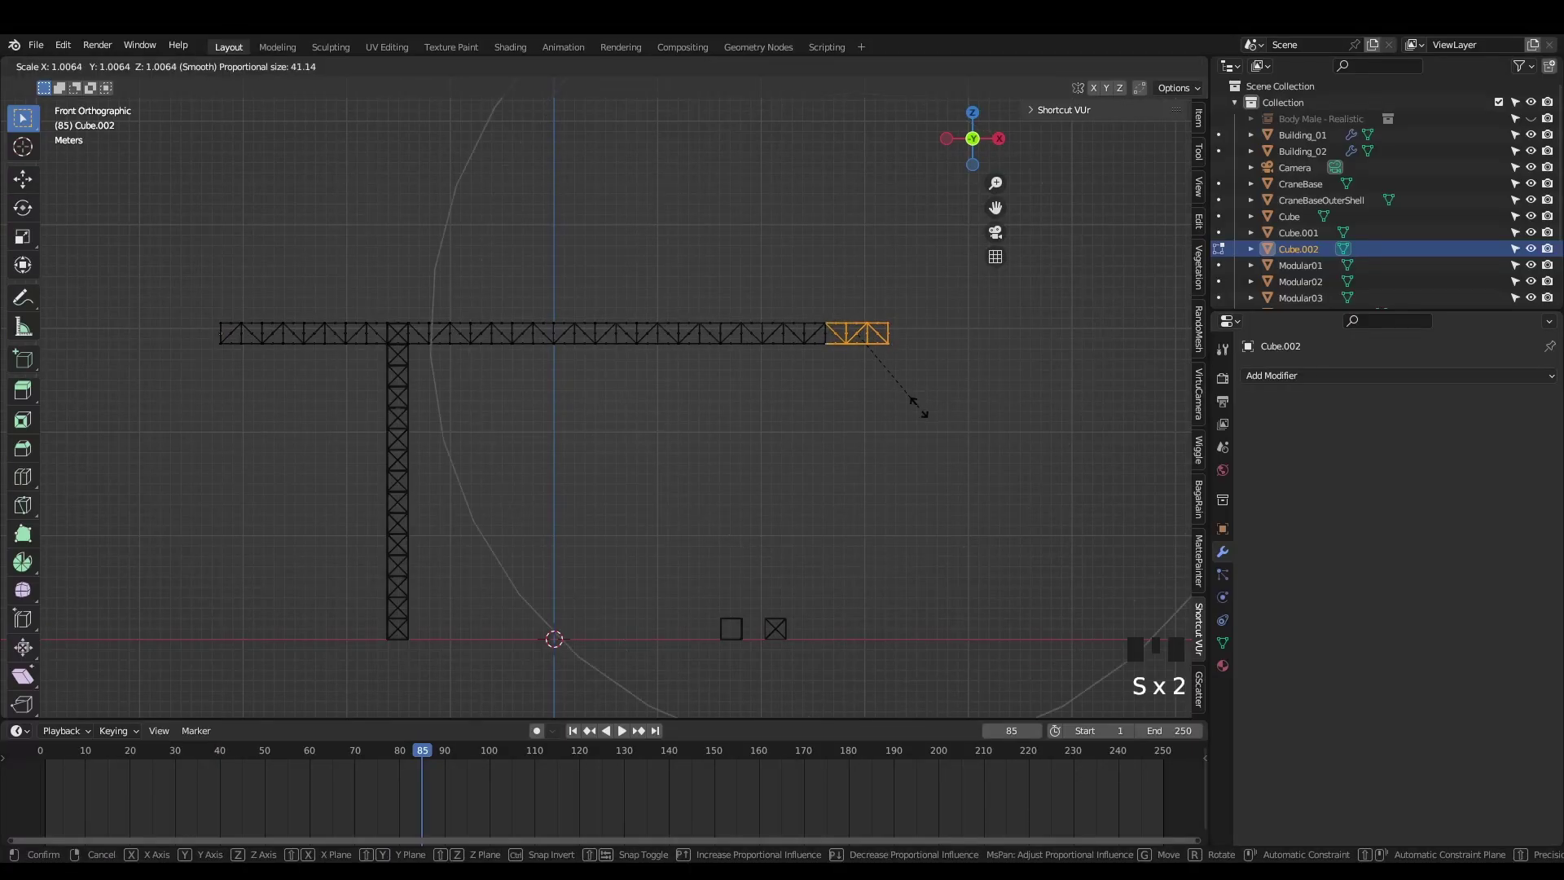
{"action": "scroll", "coordinate": [917, 405], "scroll_direction": "down", "scroll_amount": 1}
{"action": "left_click", "coordinate": [912, 399]}
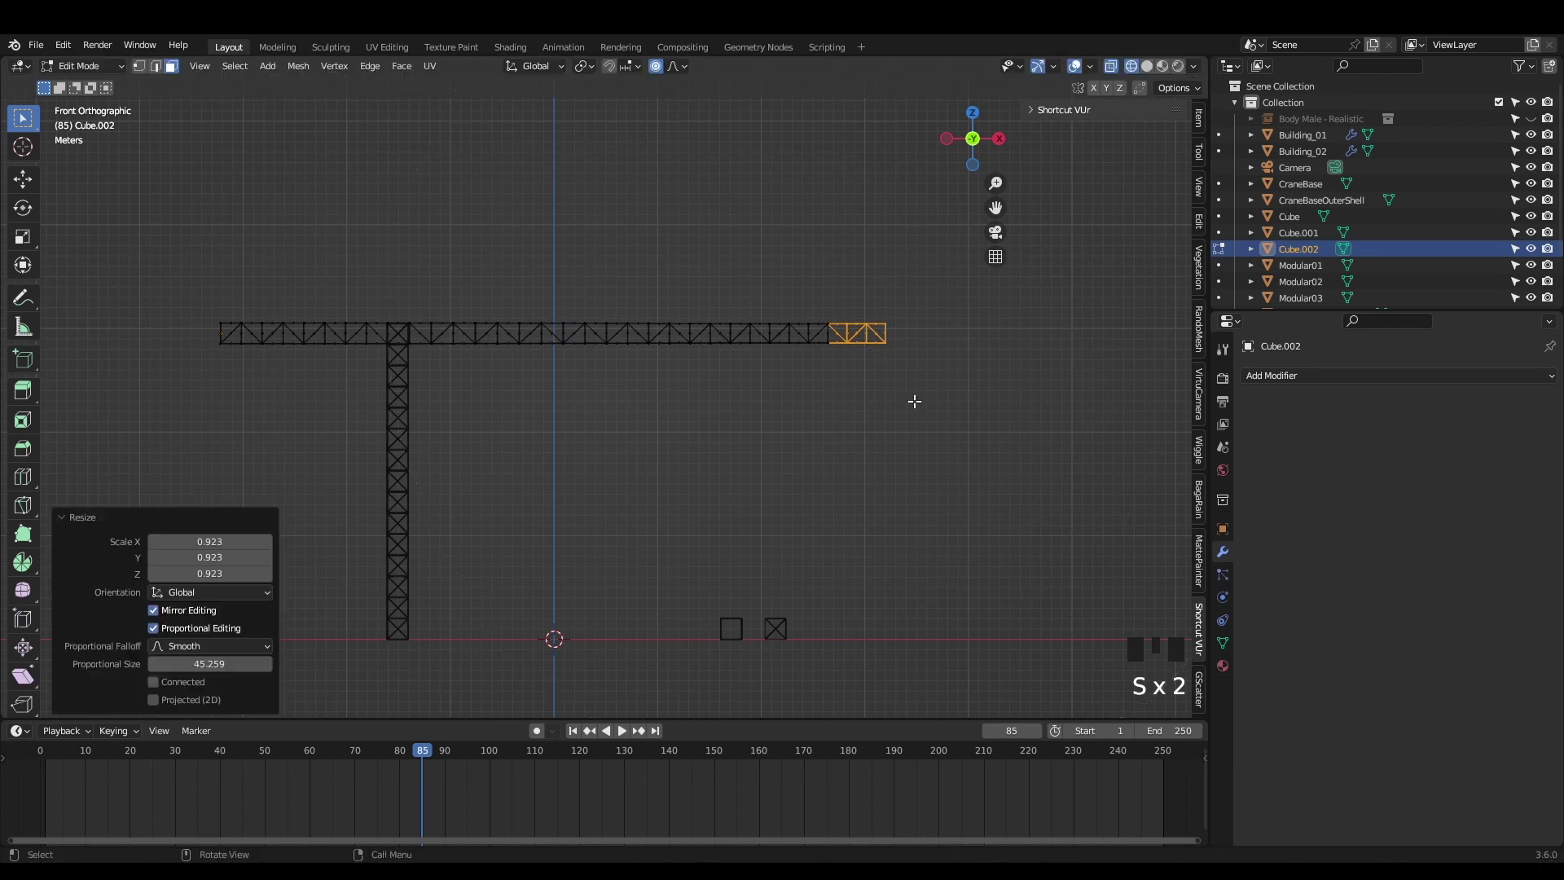
{"action": "key", "text": "Tab"}
{"action": "key", "text": "Tab"}
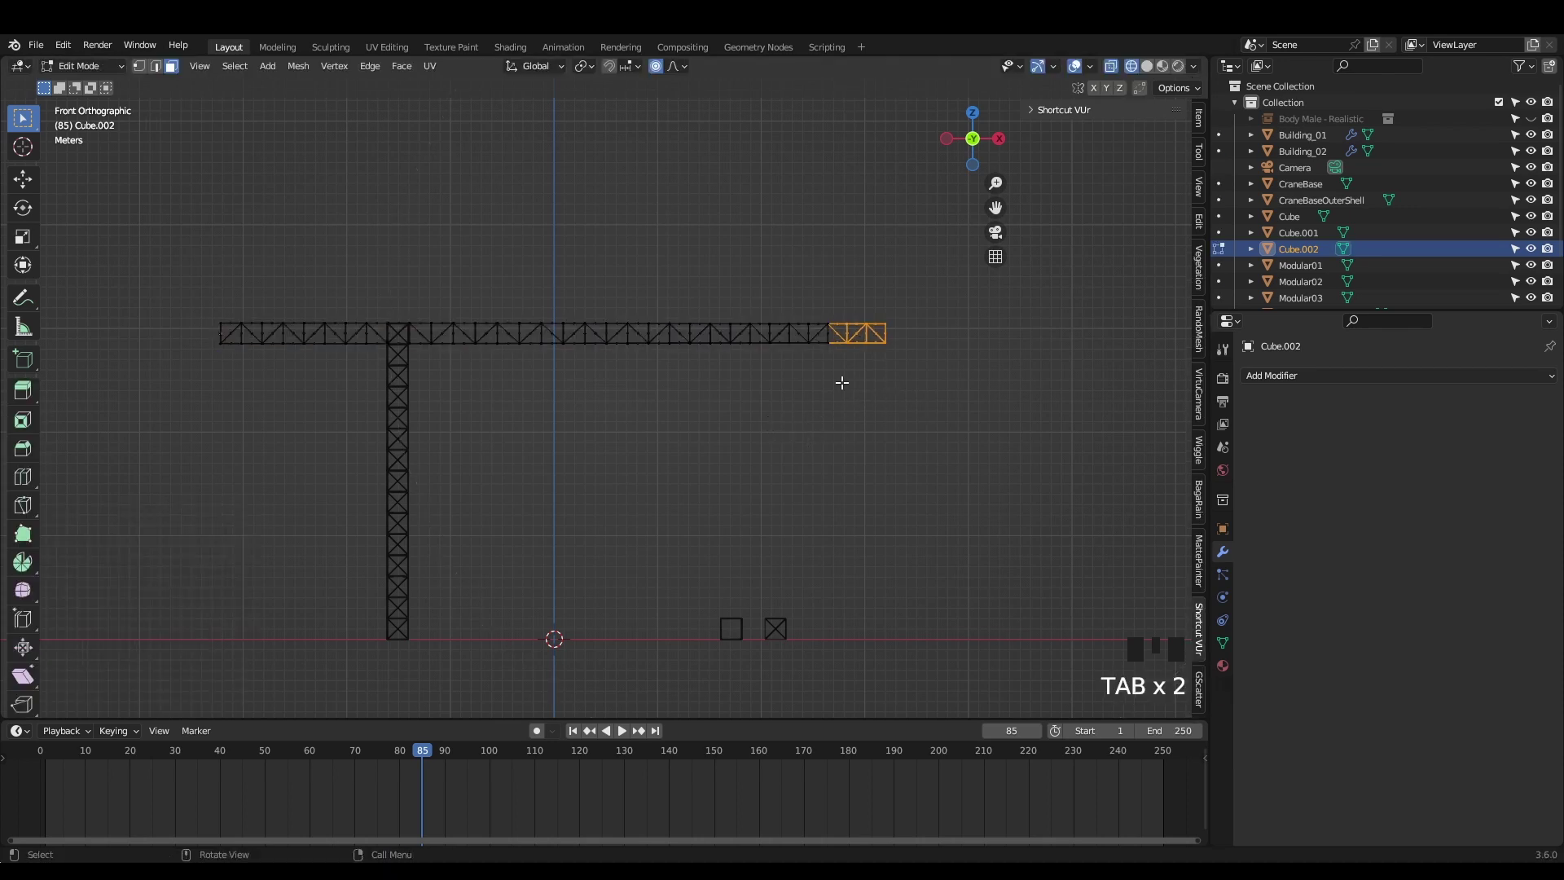
{"action": "key", "text": "g"}
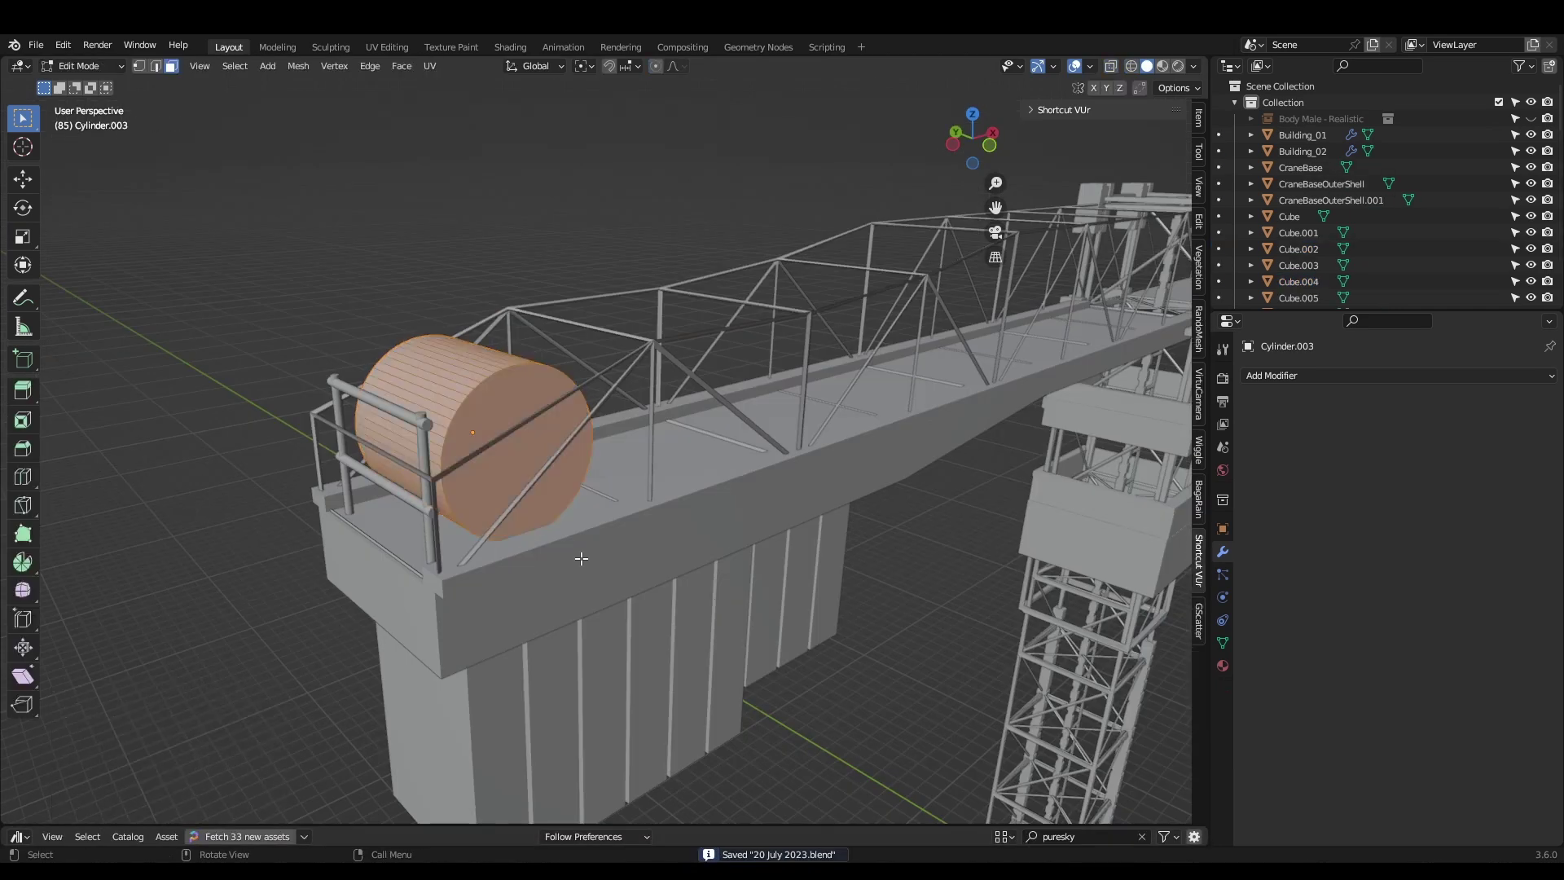
- Scale the cylinder's selected faces on X and Z only to shape the cable drum at the counter-jib's end
{"action": "key", "text": "s"}
{"action": "key", "text": "shift+y"}
{"action": "left_click", "coordinate": [915, 463]}
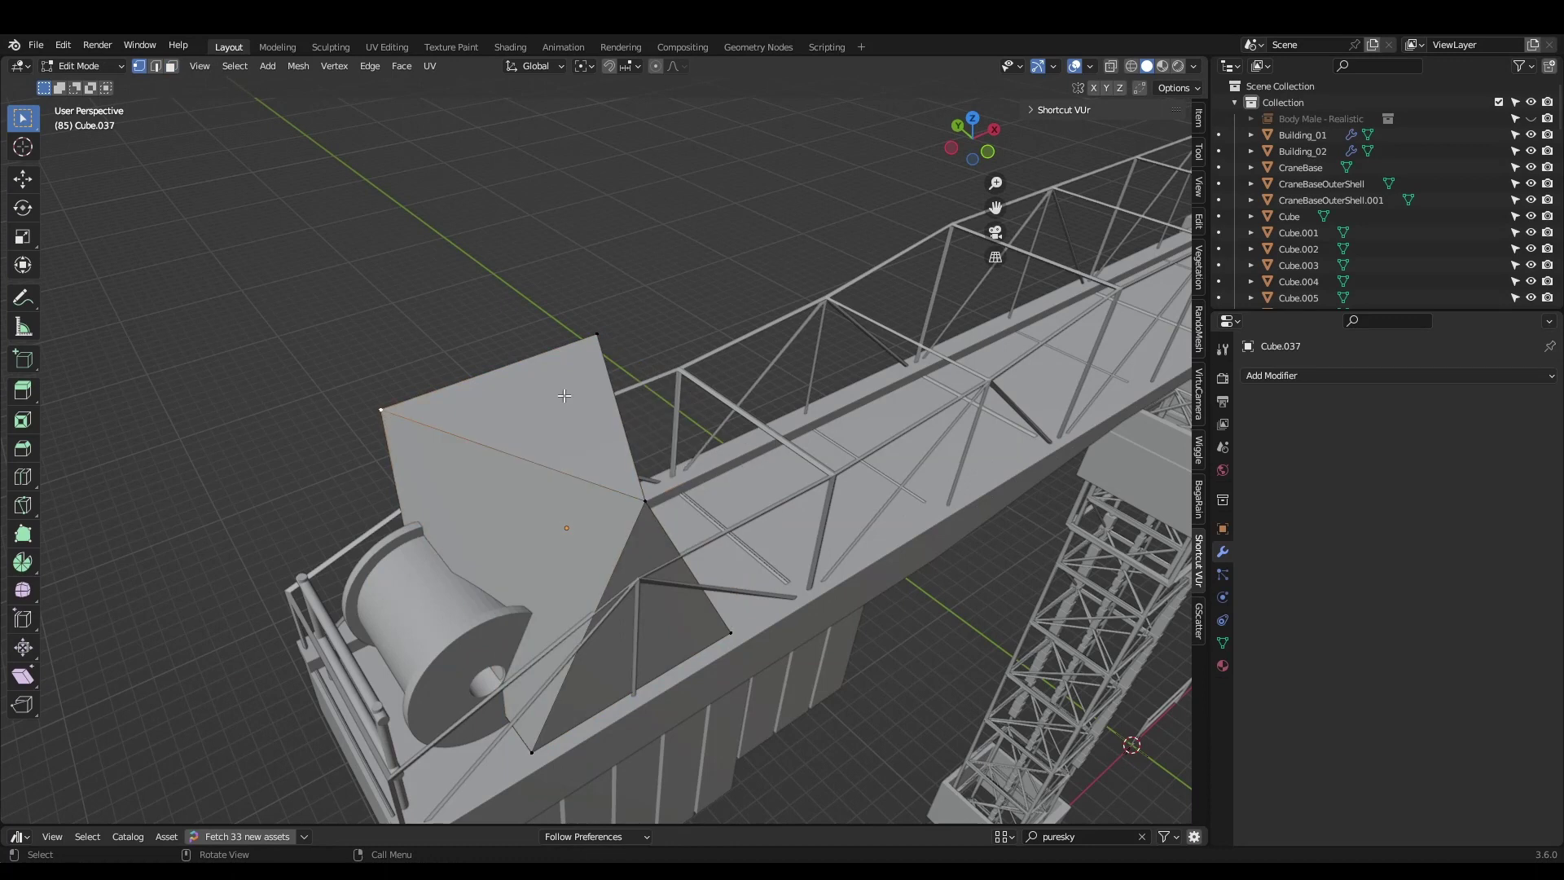
- Bevel the selected edge of the box beside the drum, and move the tall box's selected edge along Y
{"action": "key", "text": "ctrl+b"}
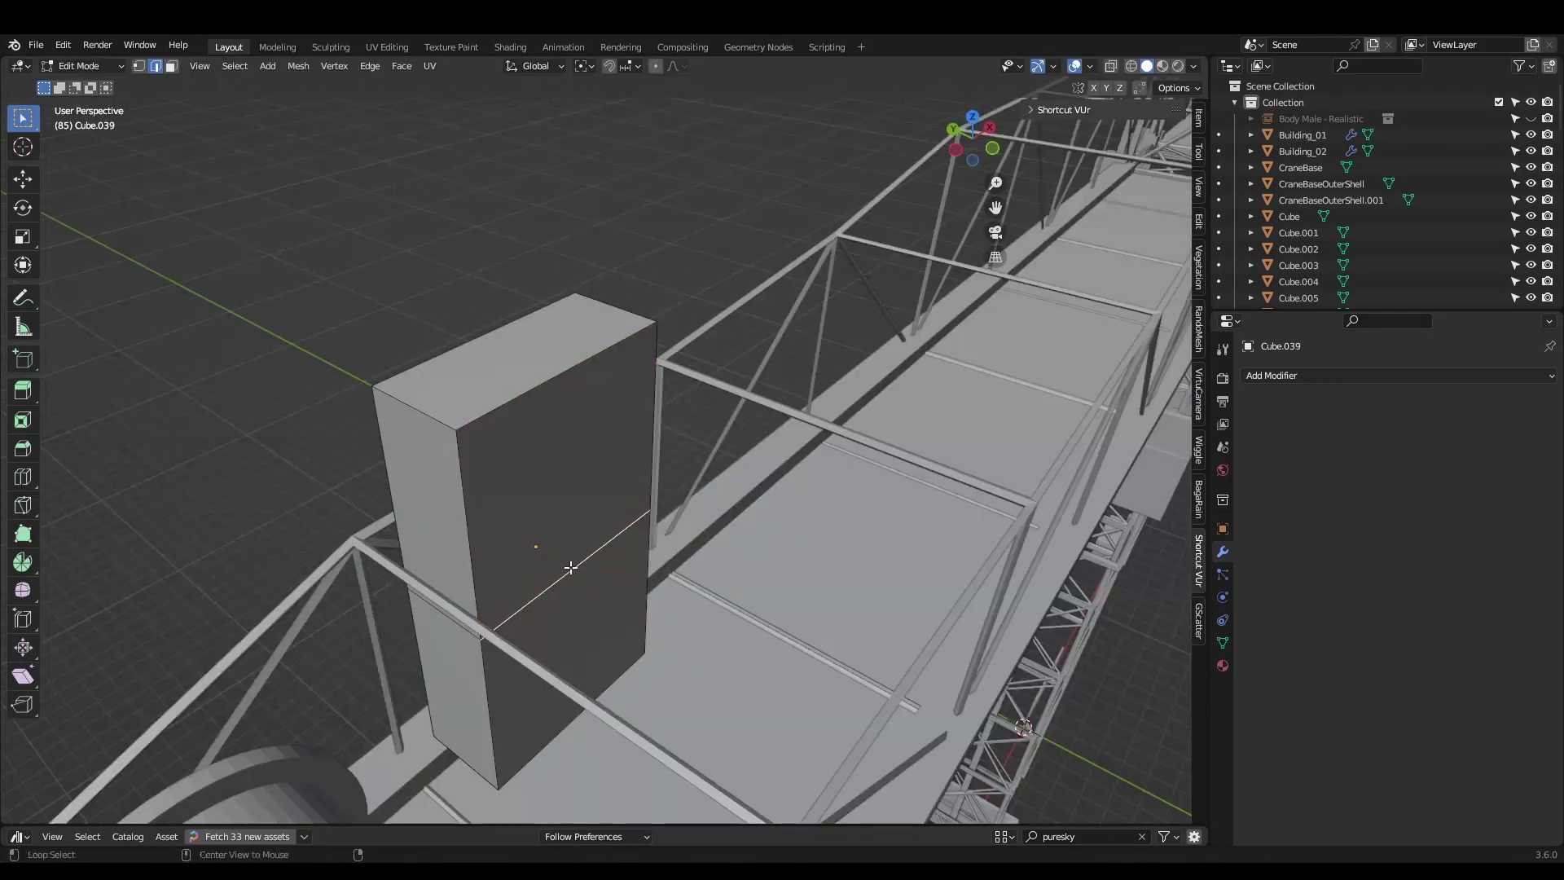
{"action": "key", "text": "g"}
{"action": "key", "text": "y"}
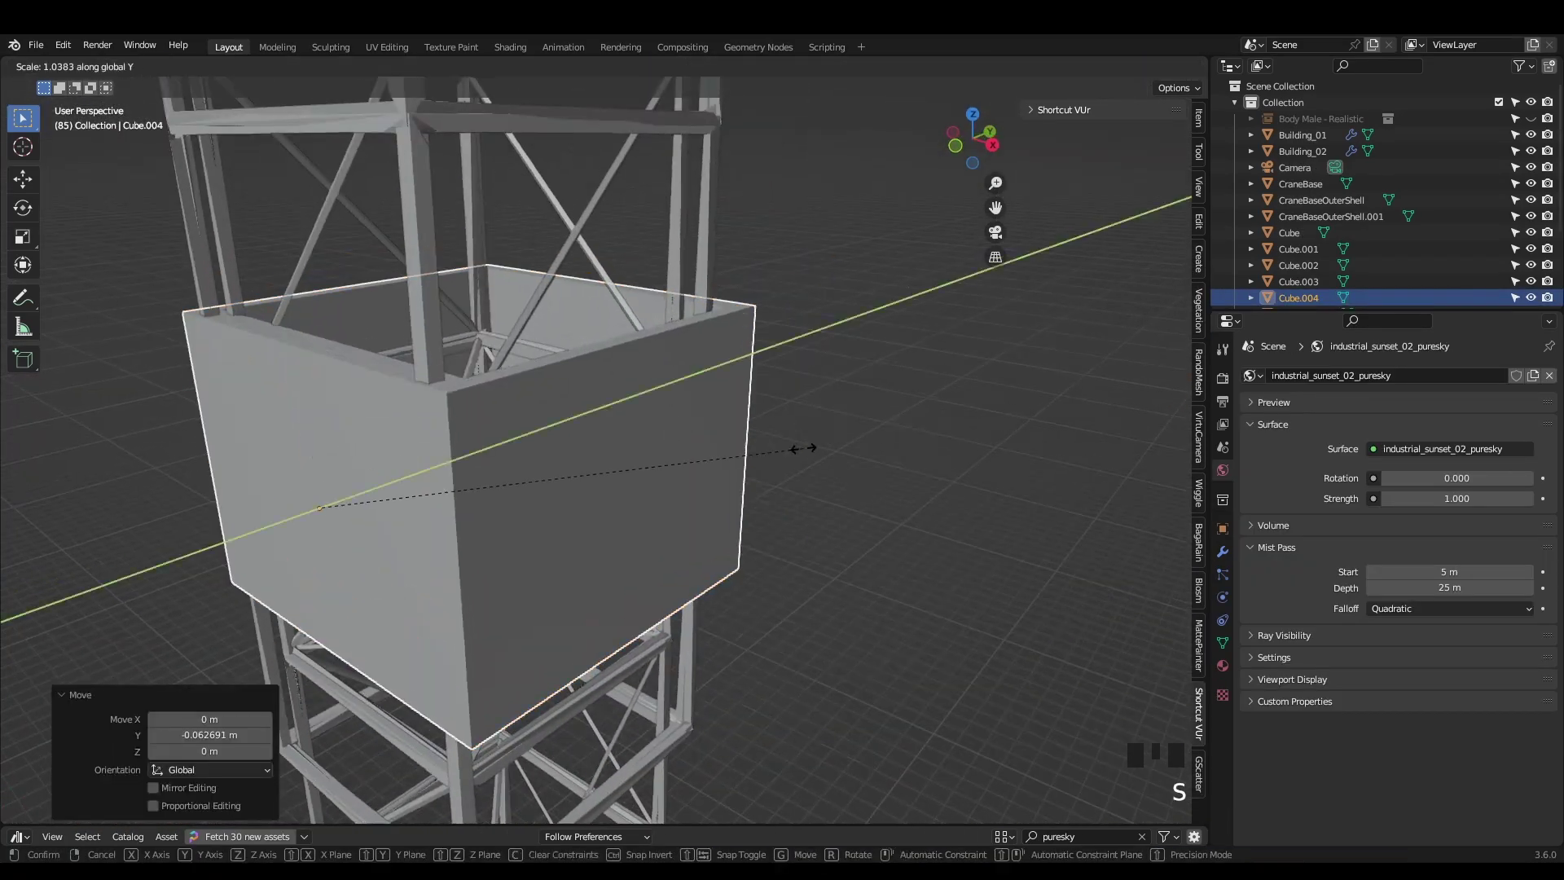
- Stretch the mast's collar box slightly along Y and flatten the duplicate above it to about half height along Z
{"action": "key", "text": "s"}
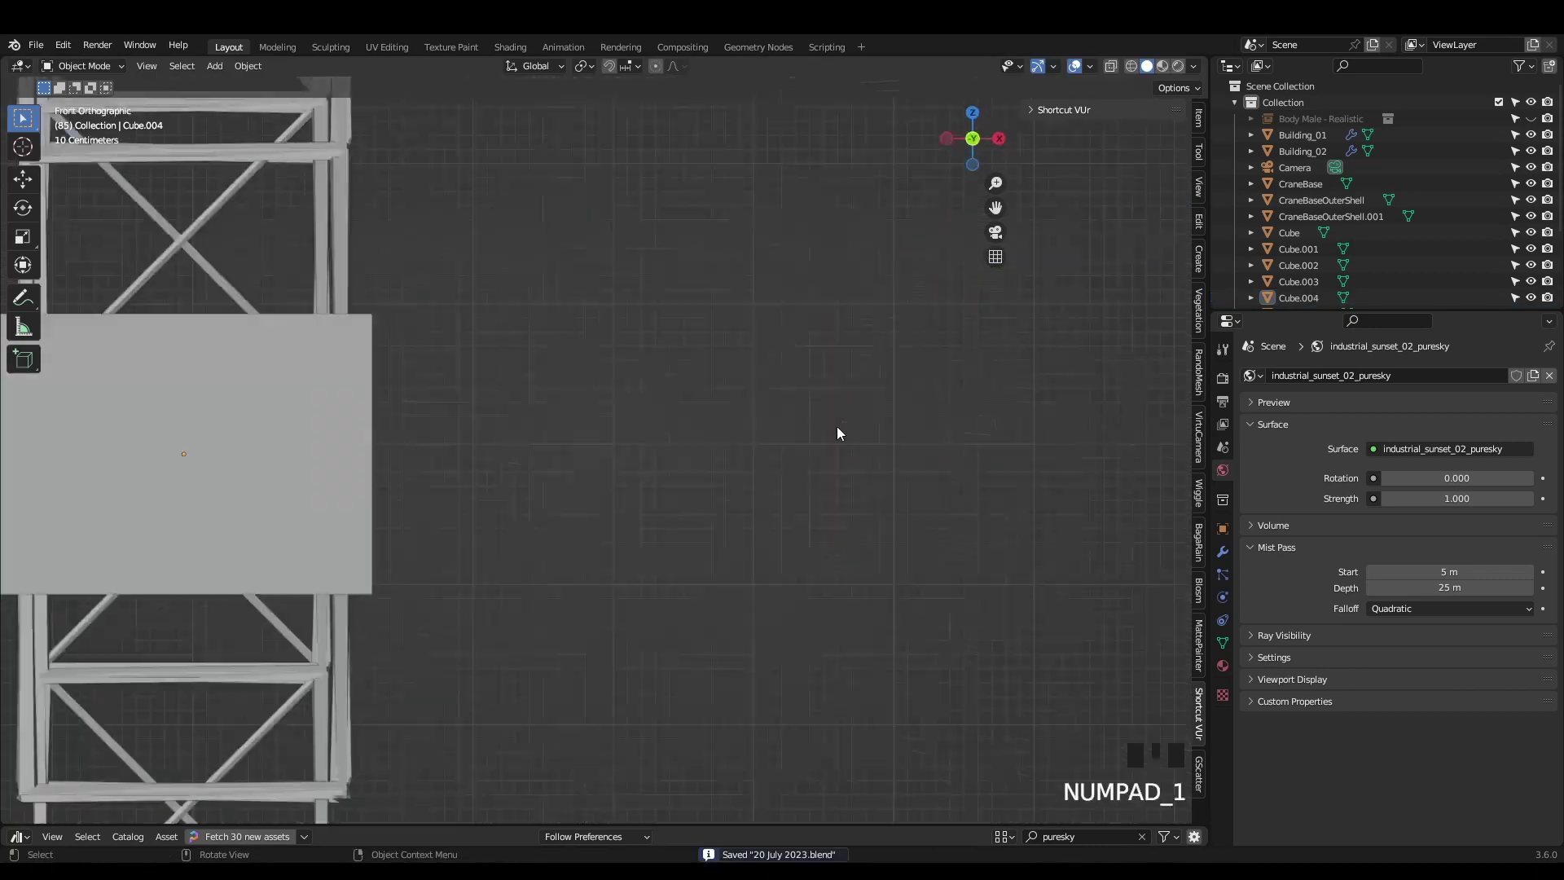
{"action": "key", "text": "g"}
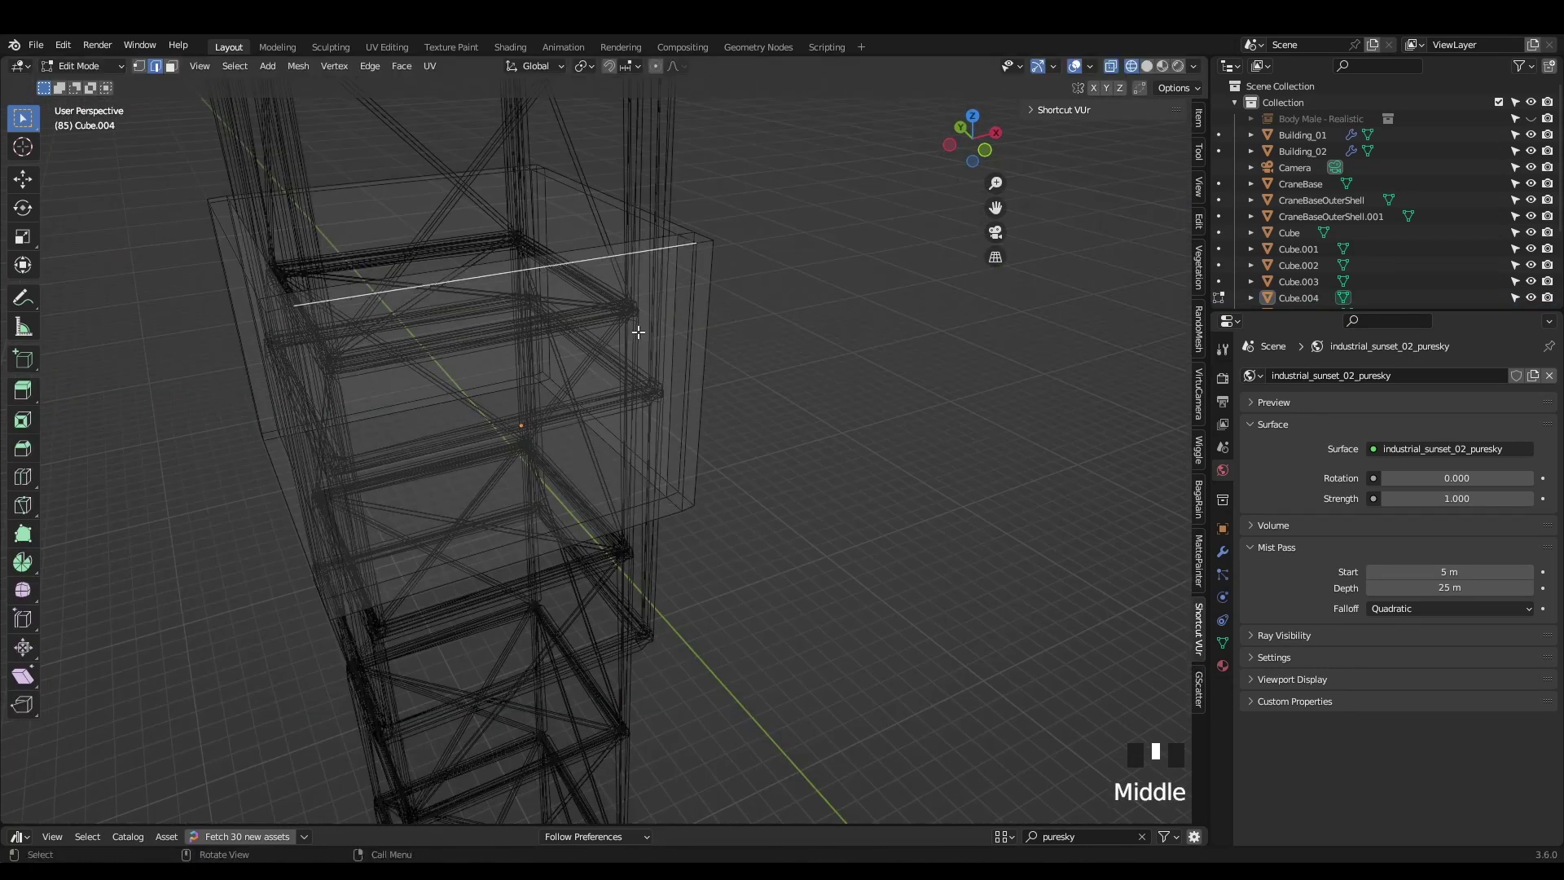
{"action": "key", "text": "s"}
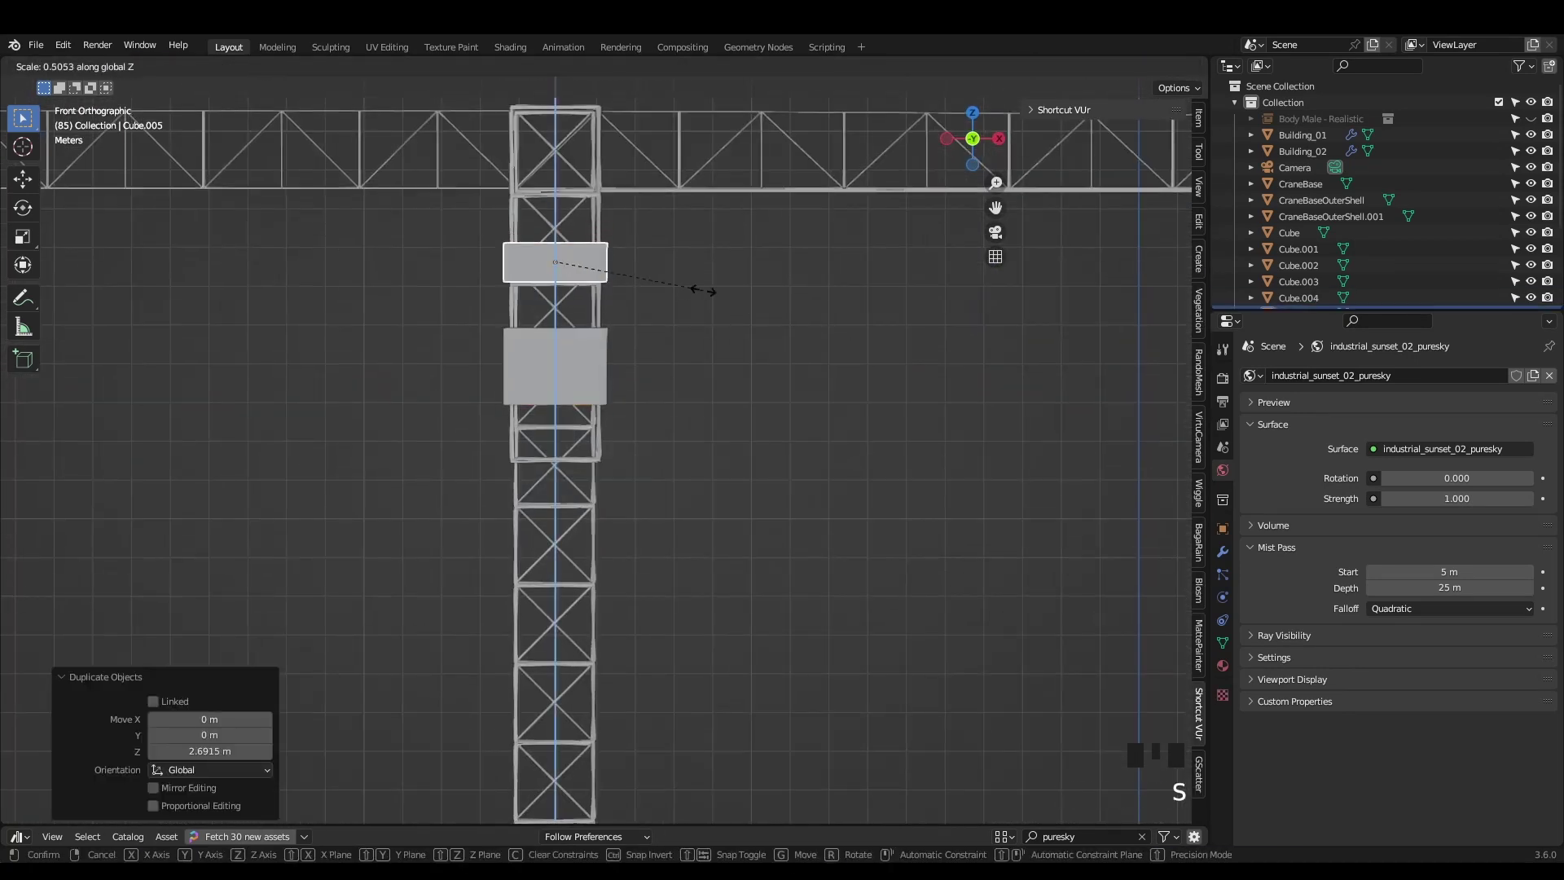
{"action": "left_click", "coordinate": [704, 290]}
{"action": "key", "text": "ctrl+s"}
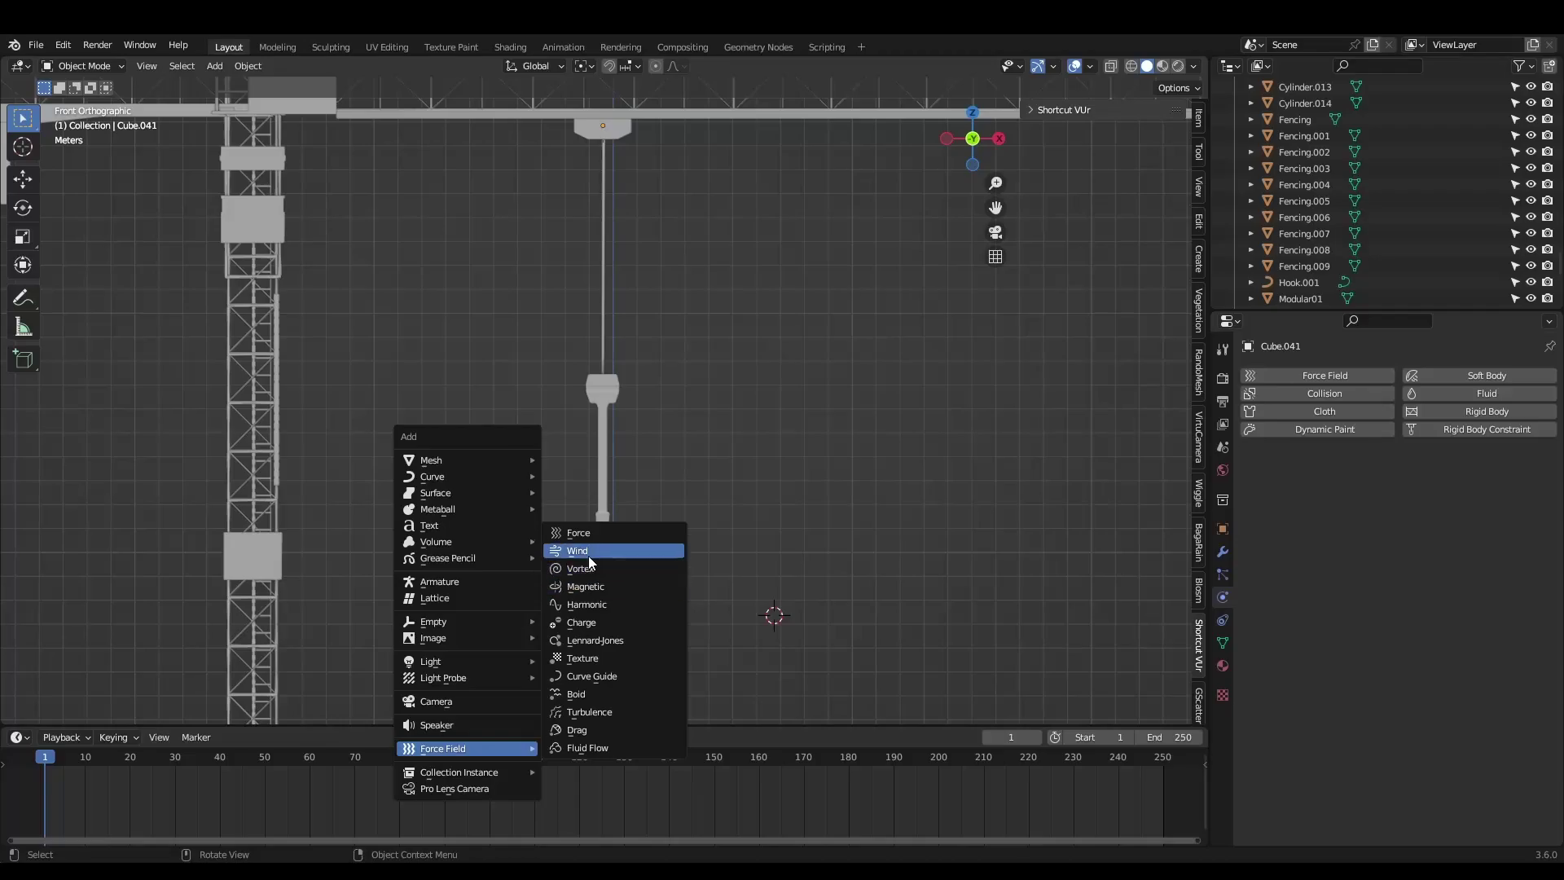
- Add a Wind force field near the hanging hook and rotate it about 88° in front view to blow sideways
{"action": "left_click", "coordinate": [588, 548]}
{"action": "key", "text": "r"}
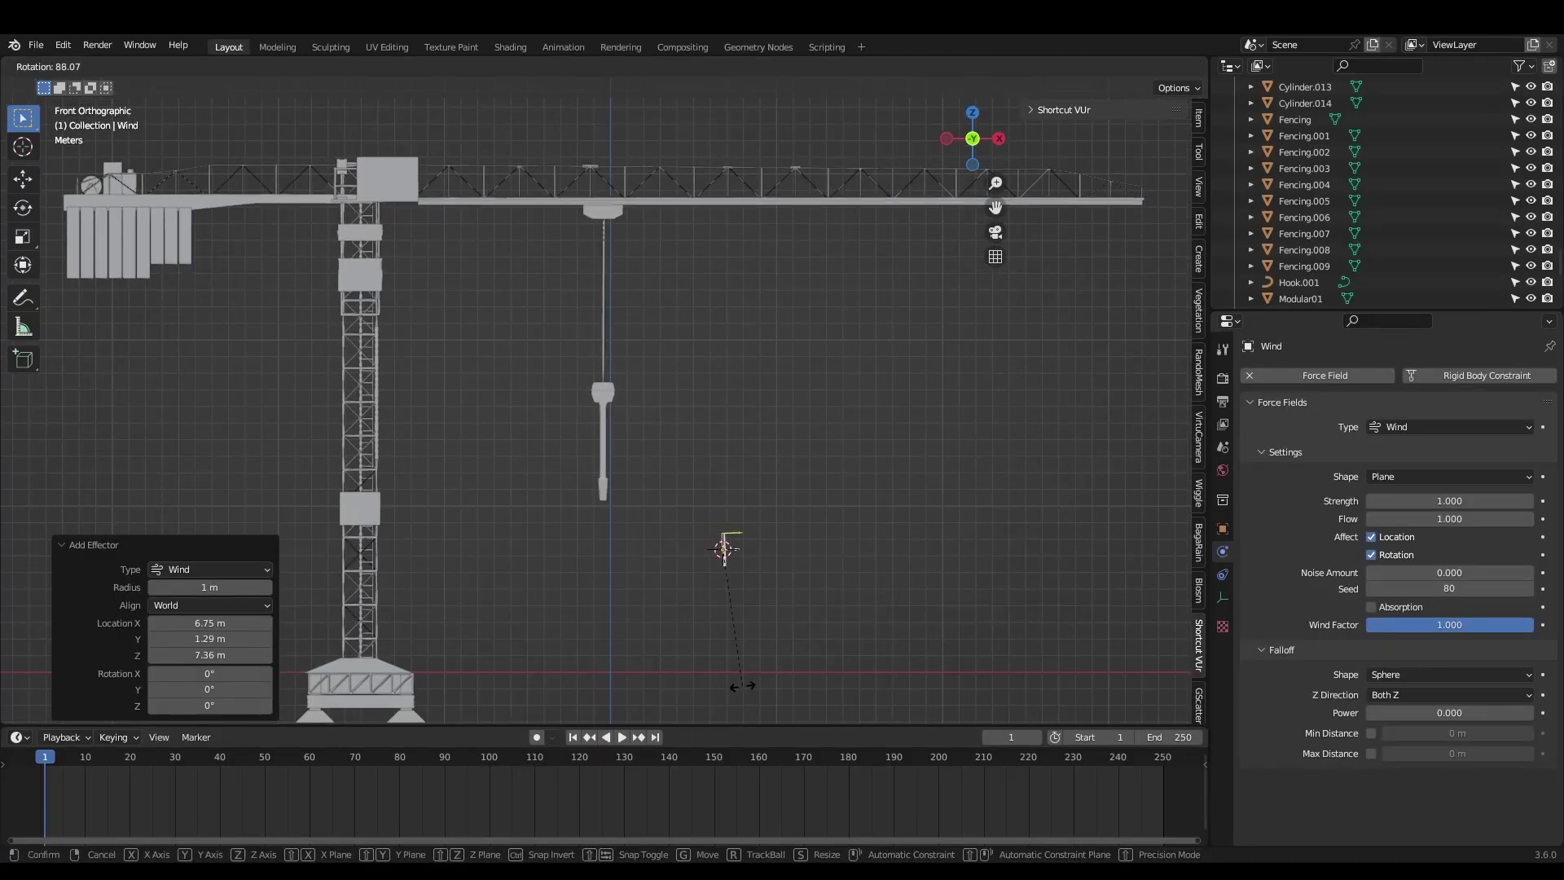
{"action": "left_click", "coordinate": [743, 685]}
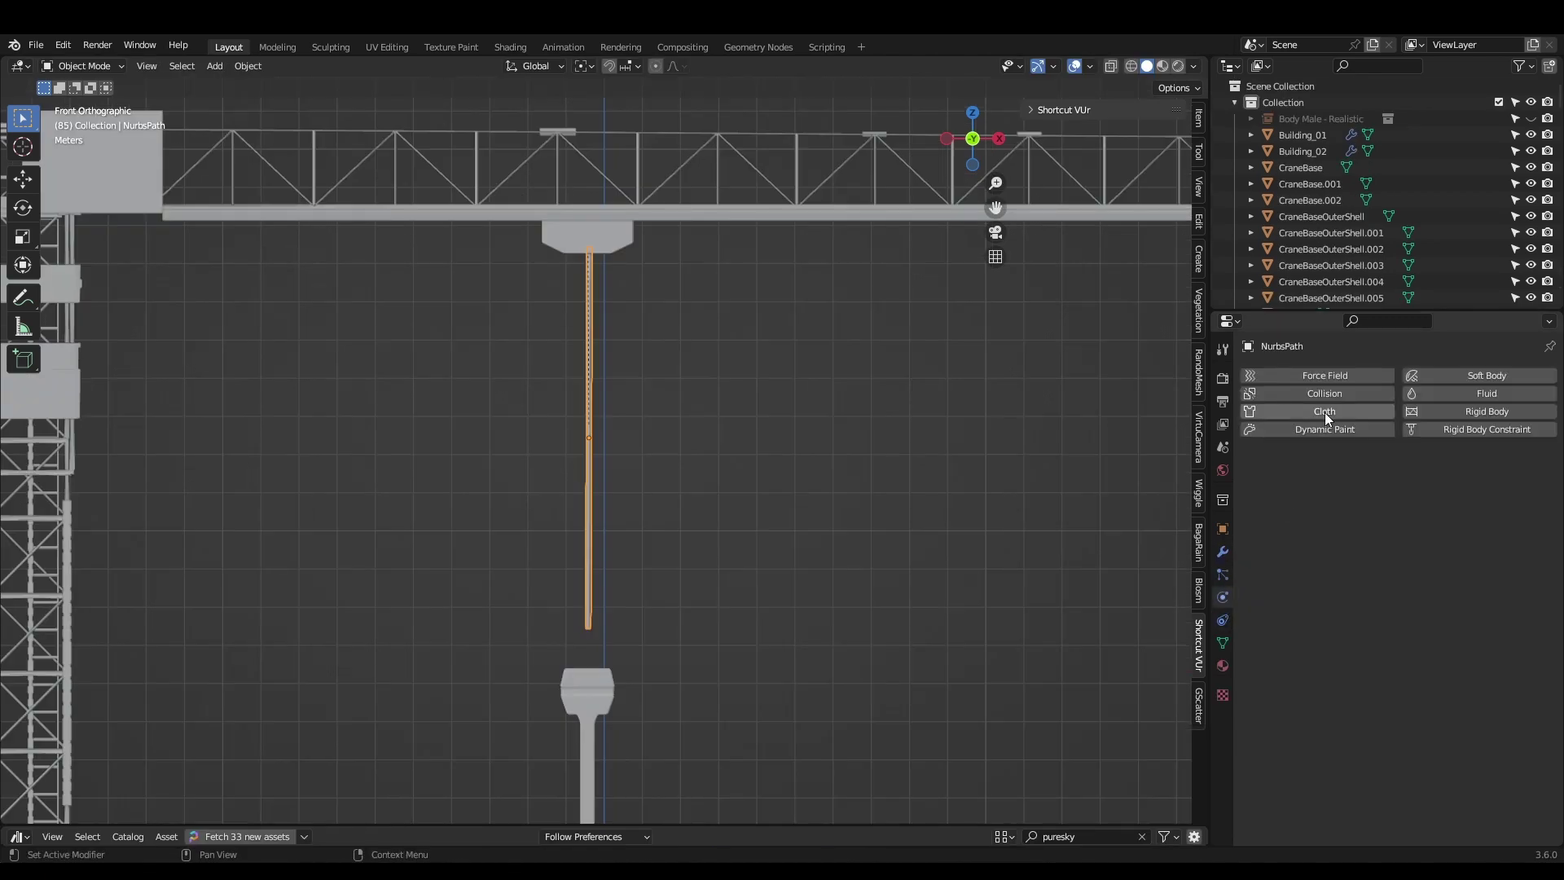
- Add Cloth physics to the hanging cable and create a vertex group named Pin for its top cap faces
{"action": "left_click", "coordinate": [1308, 411]}
{"action": "middle_click_drag", "start_coordinate": [872, 444], "coordinate": [598, 383]}
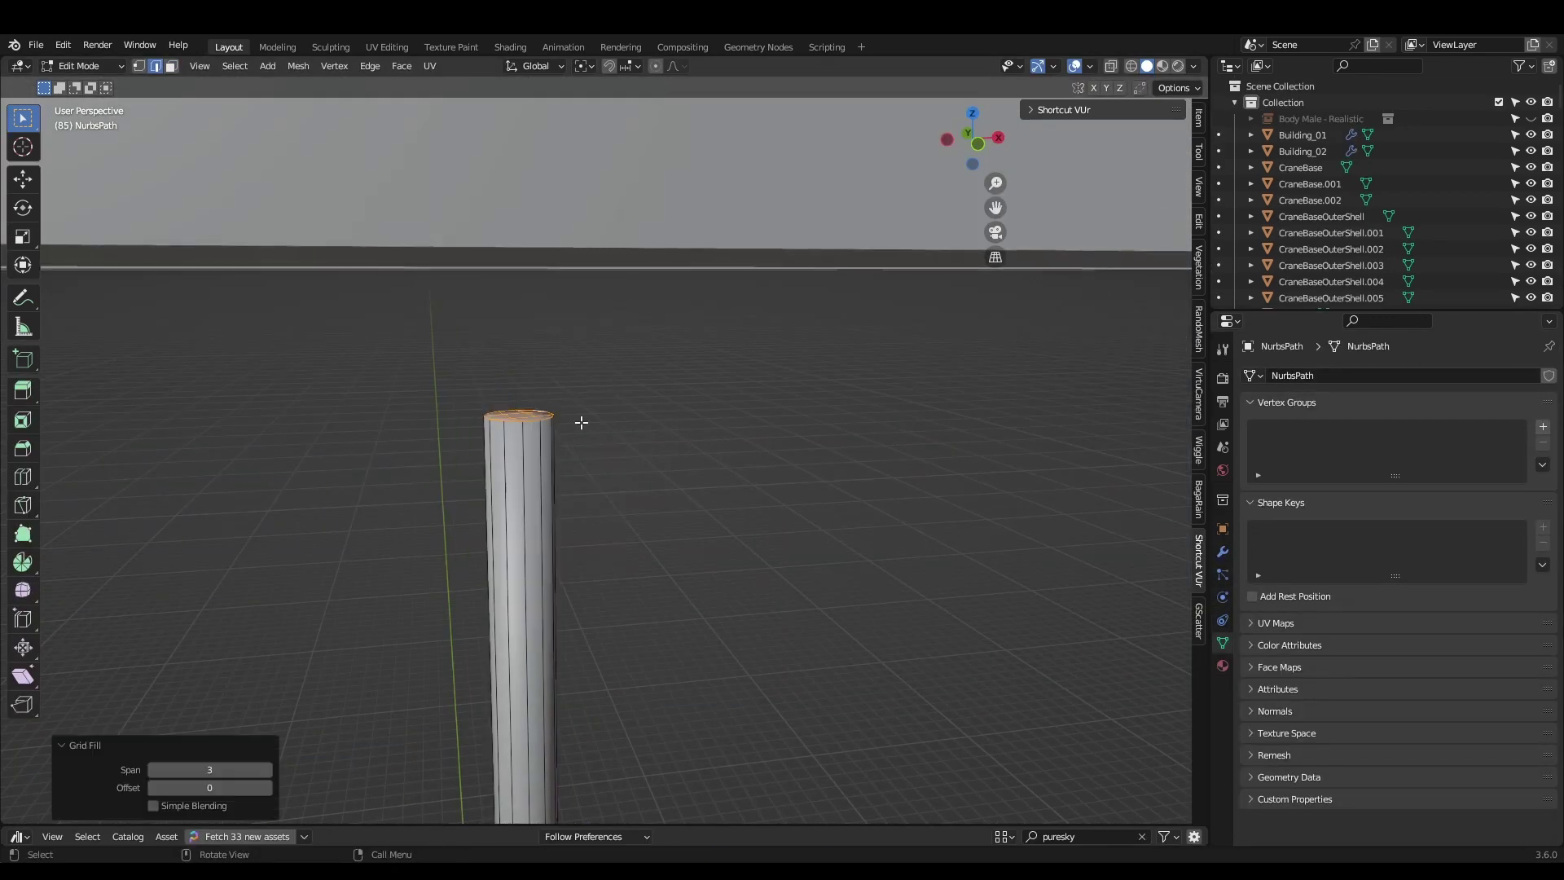
{"action": "key", "text": "3"}
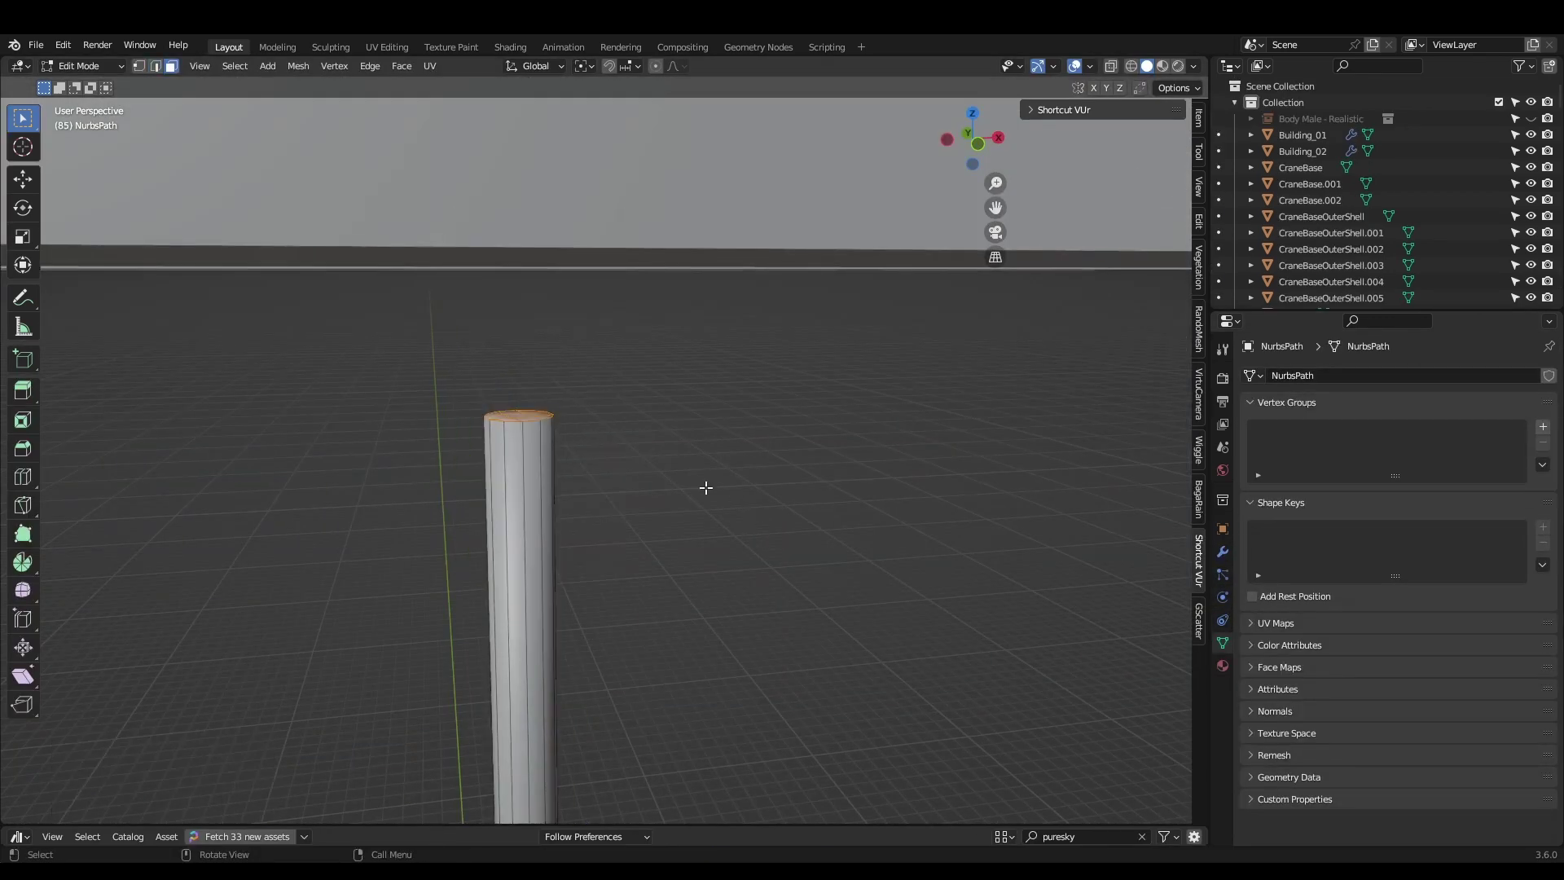
{"action": "left_click", "coordinate": [1543, 426]}
{"action": "double_click", "coordinate": [1307, 432]}
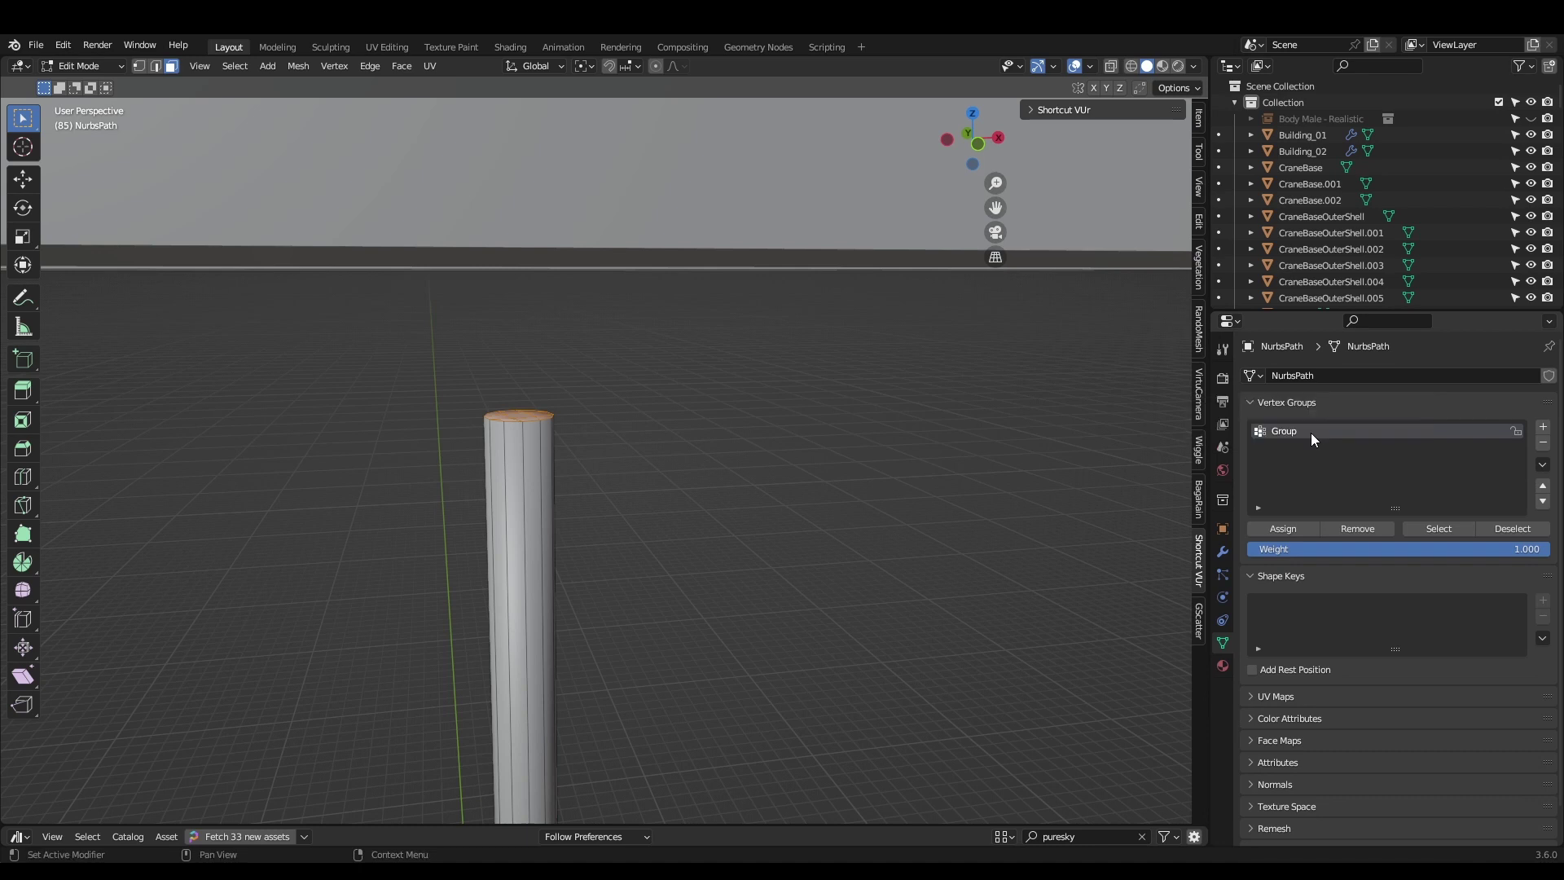
{"action": "type", "text": "Pin"}
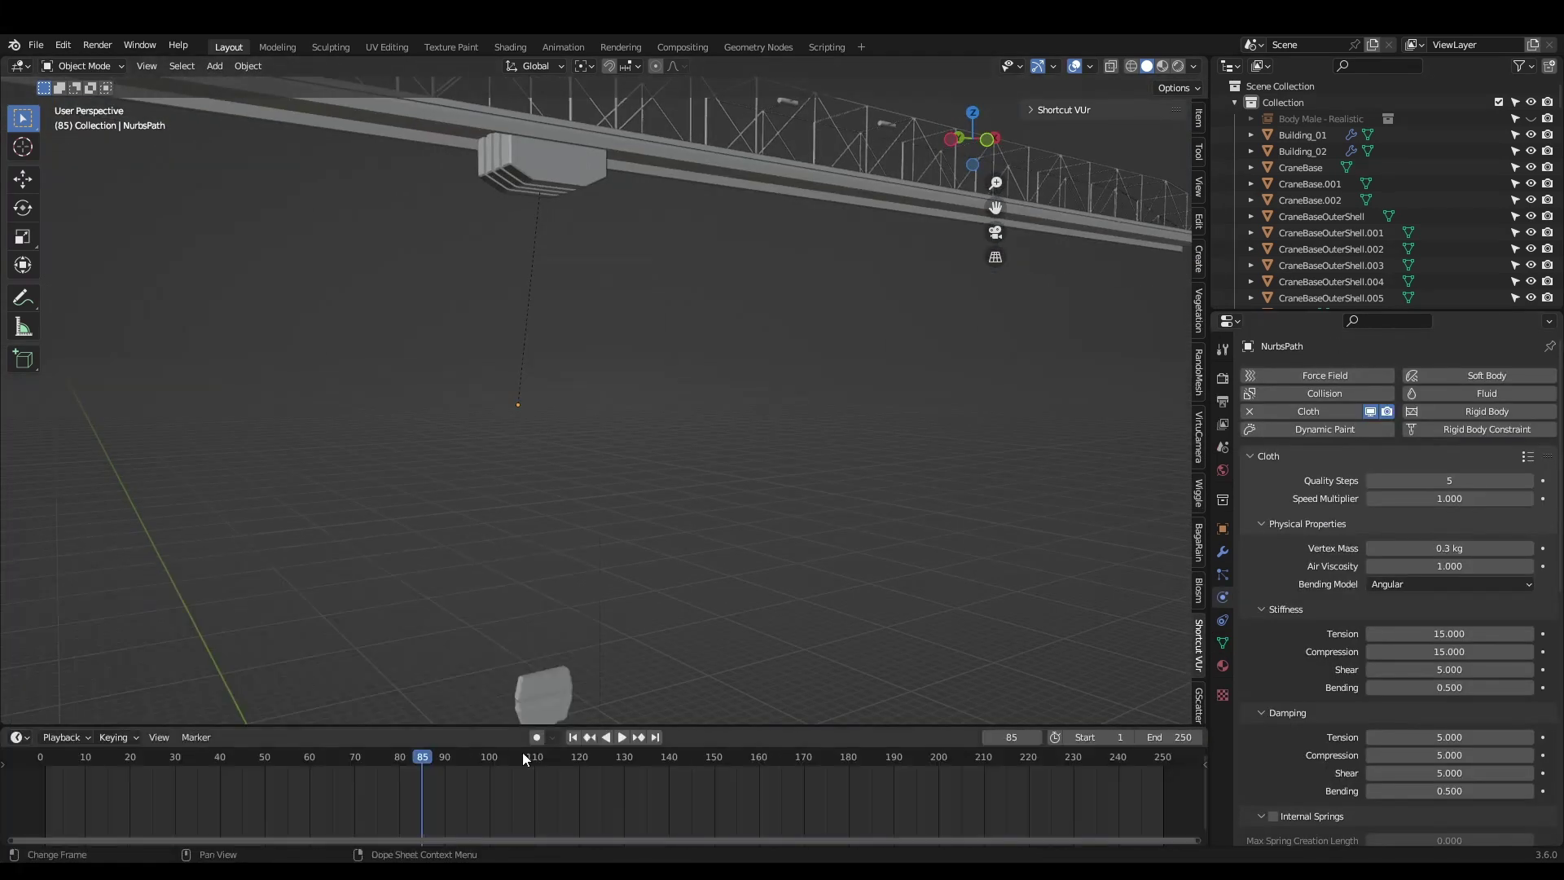
- Return the timeline to frame 1 and choose the Pin vertex group as the cable's cloth pin group
{"action": "key", "text": "shift+Left"}
{"action": "scroll", "coordinate": [1341, 567], "scroll_direction": "down", "scroll_amount": 10}
{"action": "left_click", "coordinate": [1450, 672]}
{"action": "left_click", "coordinate": [1402, 701]}
- Move the hanging cable along Y to line it up beneath the trolley block, and save the file
{"action": "middle_click_drag", "start_coordinate": [896, 489], "coordinate": [624, 391]}
{"action": "key", "text": "g"}
{"action": "key", "text": "y"}
{"action": "left_click", "coordinate": [684, 423]}
{"action": "key", "text": "KP_1"}
{"action": "key", "text": "ctrl+s"}
- Shift the trolley block along X above the hanging cable
{"action": "left_click", "coordinate": [595, 171]}
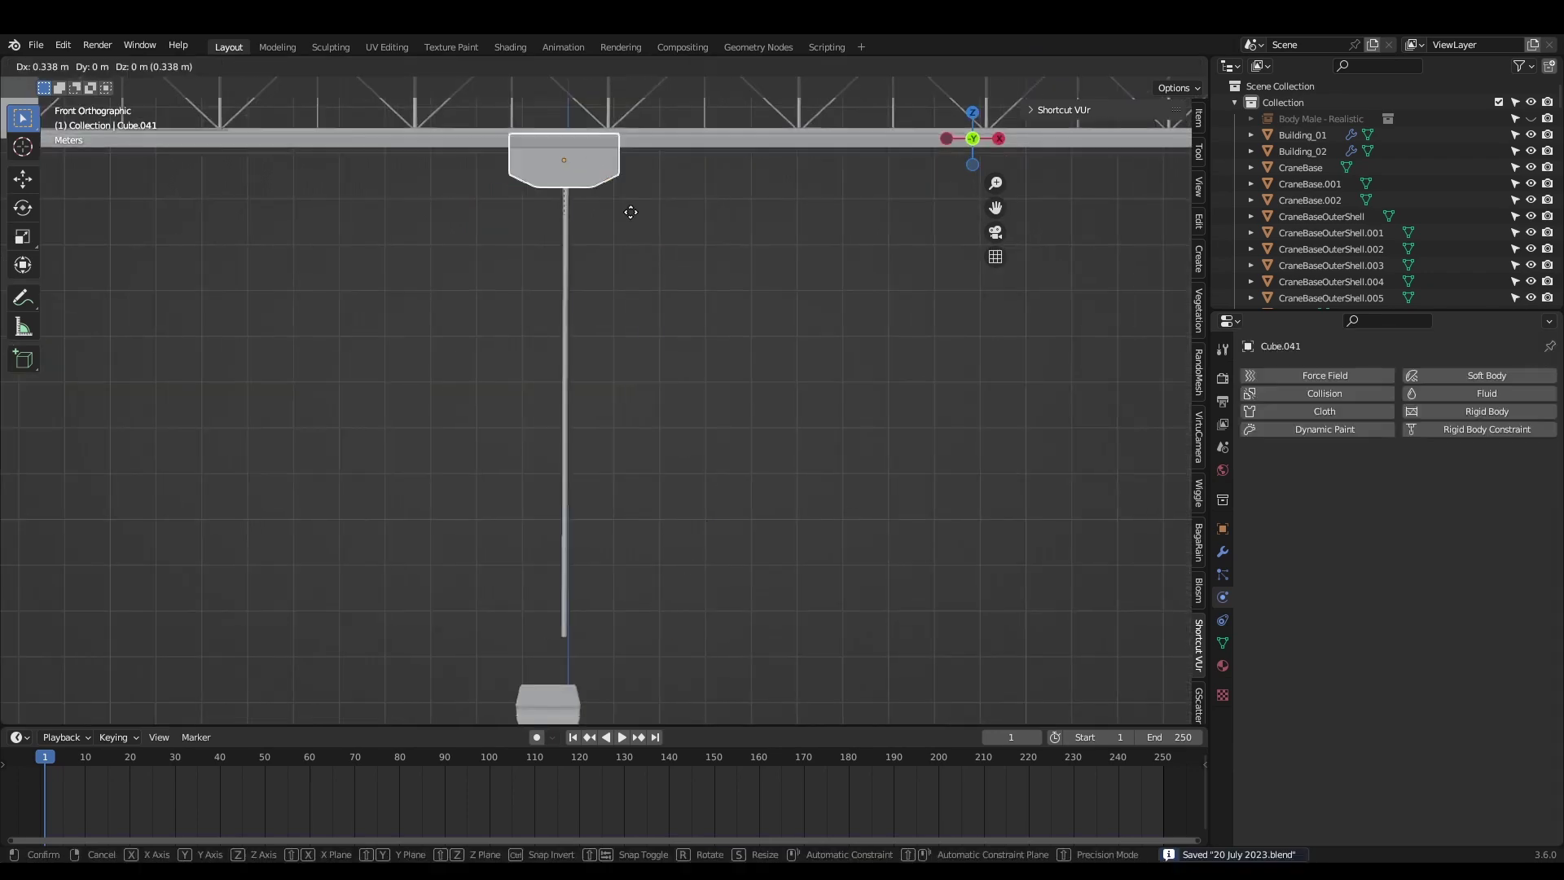
{"action": "left_click", "coordinate": [549, 521]}
{"action": "scroll", "coordinate": [1316, 613], "scroll_direction": "down", "scroll_amount": 5}
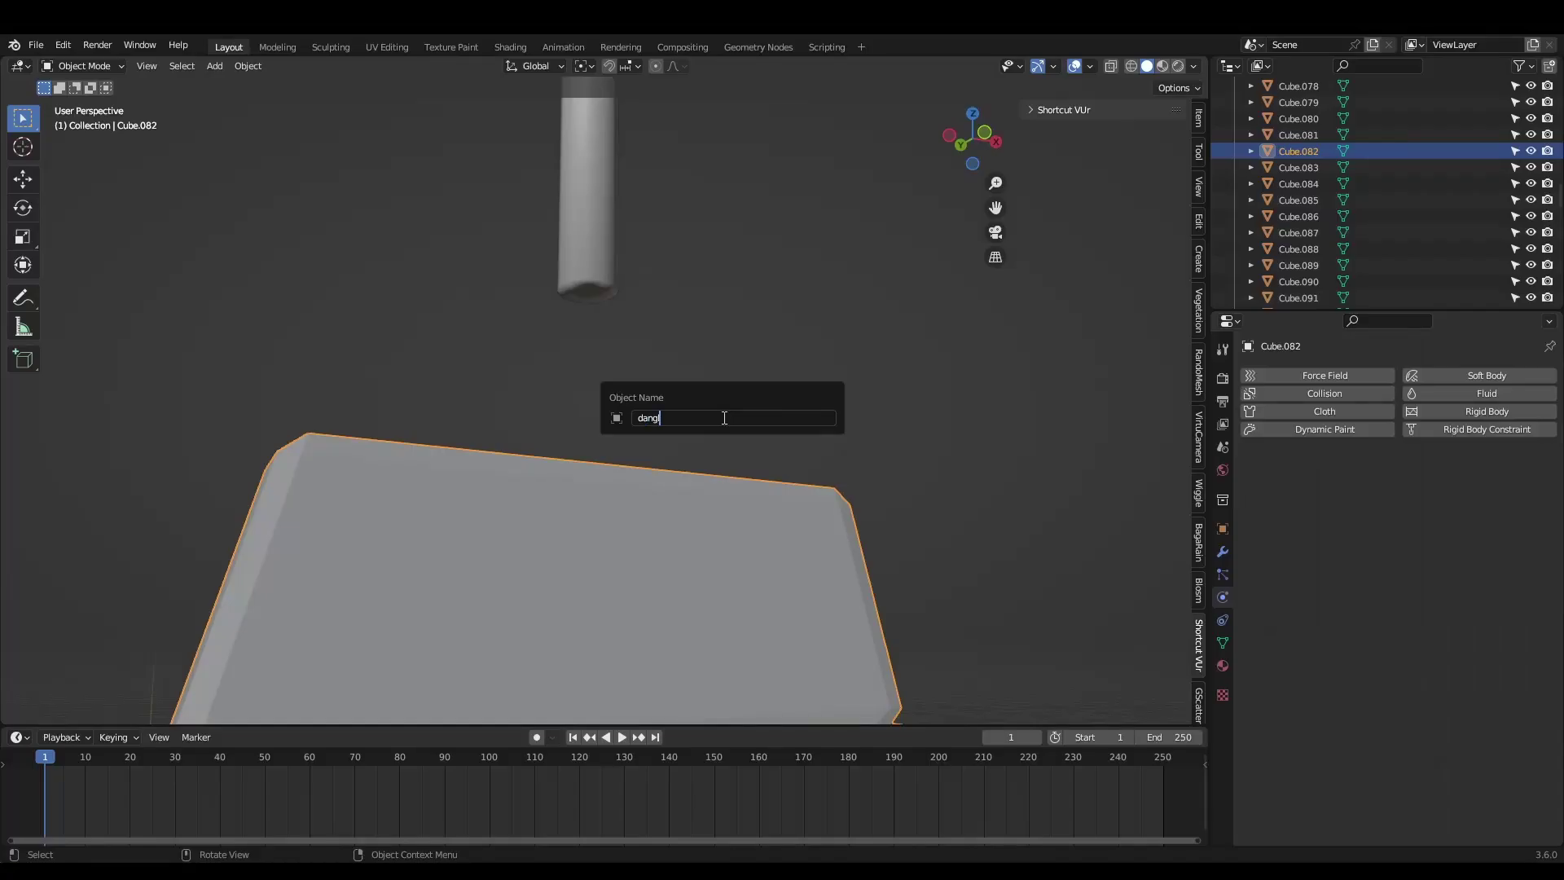
- Rename the hook block below the cable to dangly and save the file
{"action": "type", "text": "y"}
{"action": "key", "text": "Return"}
{"action": "key", "text": "ctrl+s"}
- Vertex-parent the dangly block to the selected vertex at the cable's bottom end
{"action": "left_click", "coordinate": [630, 309]}
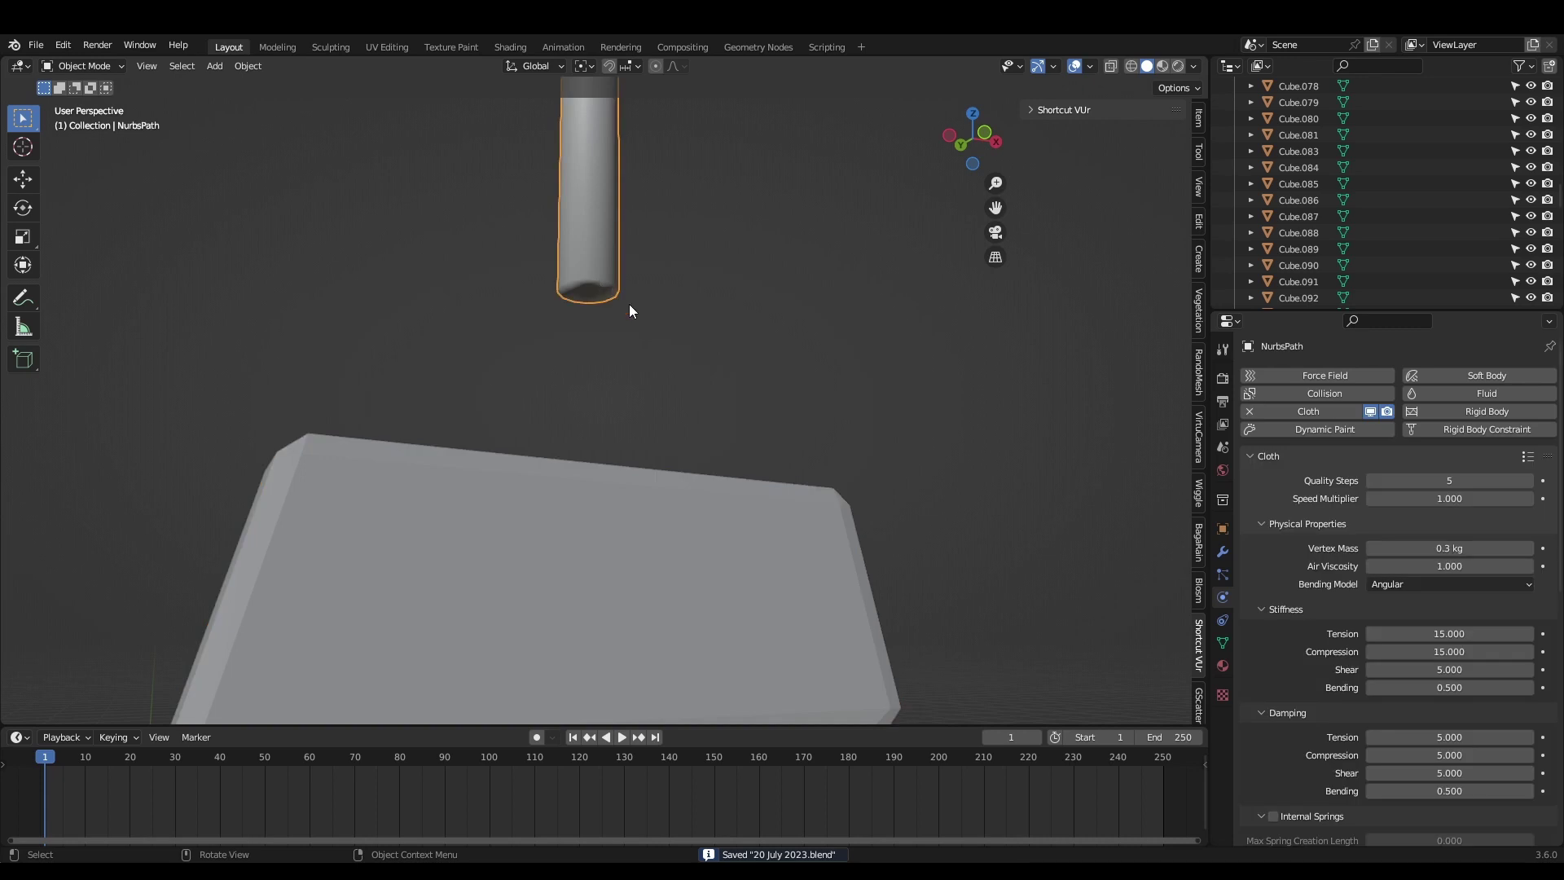
{"action": "key", "text": "Tab"}
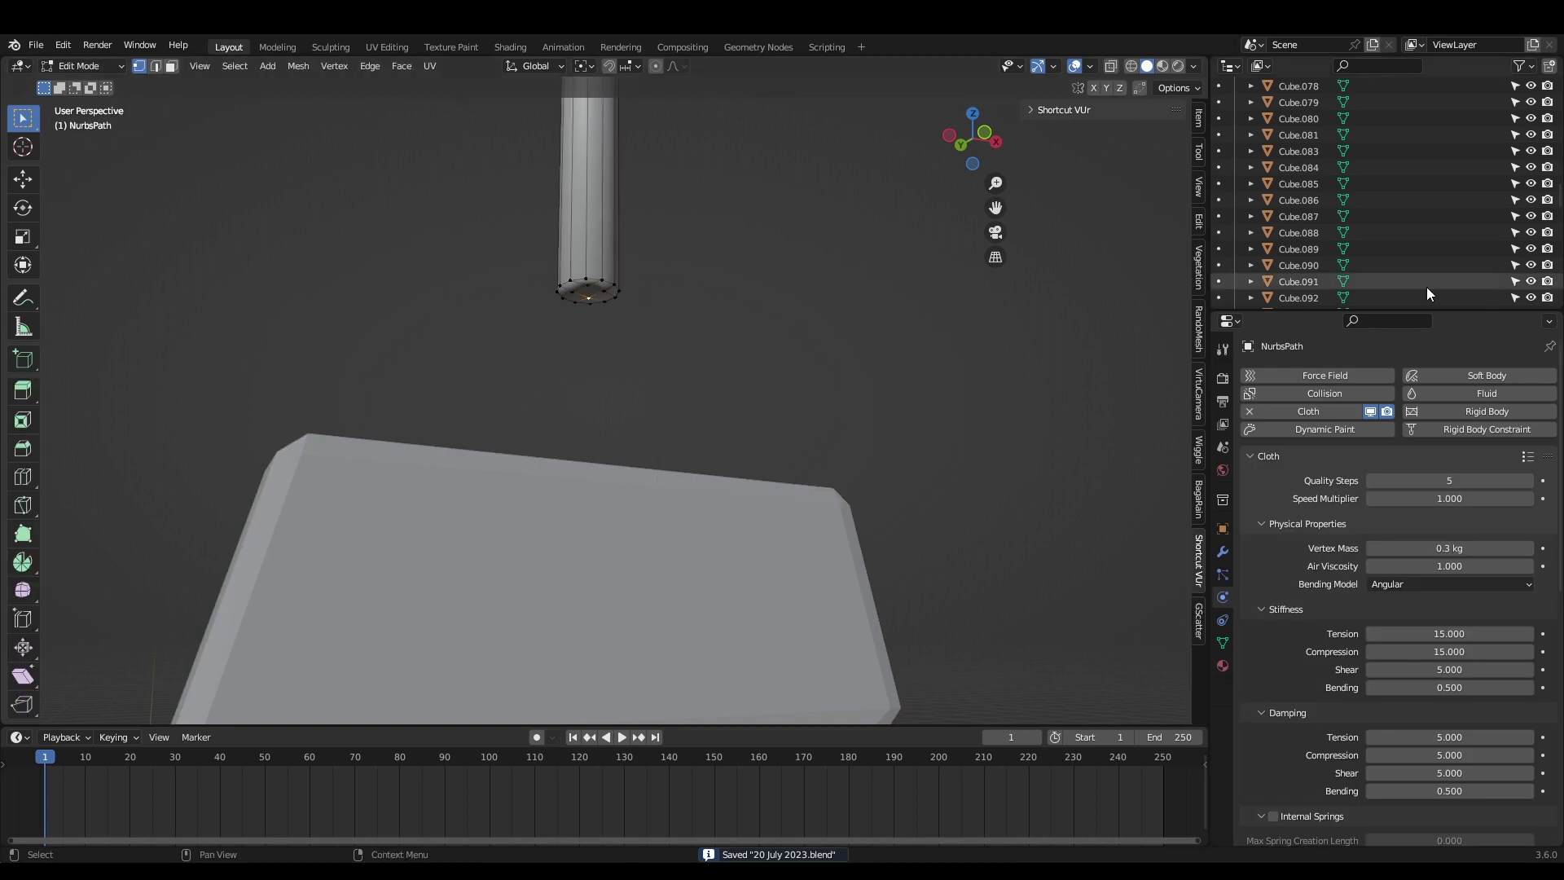
{"action": "scroll", "coordinate": [1428, 277], "scroll_direction": "down", "scroll_amount": 10}
{"action": "scroll", "coordinate": [1560, 246], "scroll_direction": "down", "scroll_amount": 5}
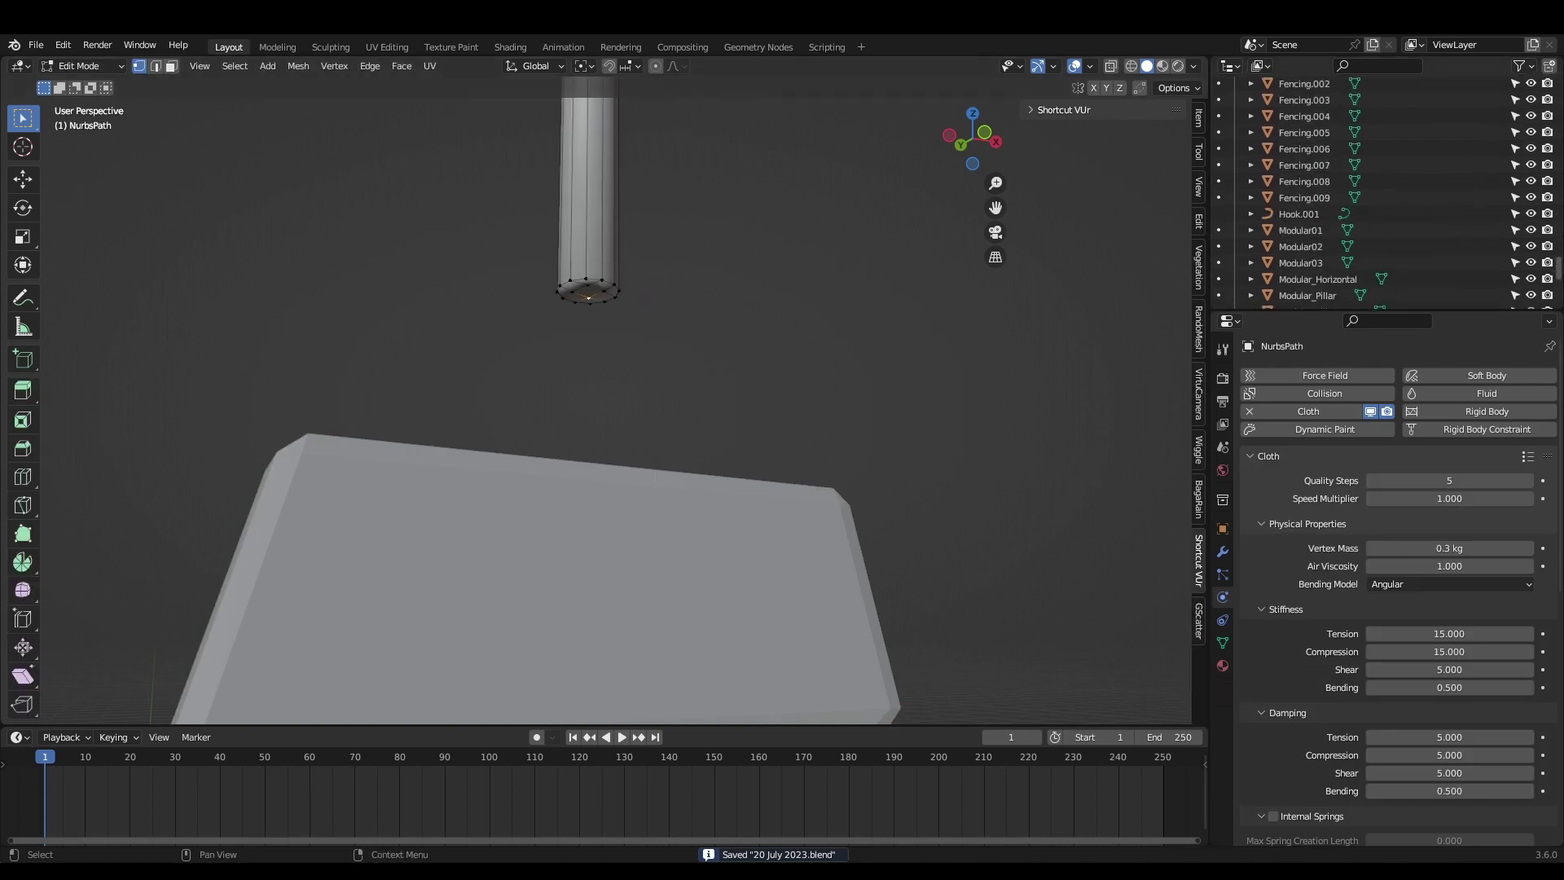
{"action": "left_click", "coordinate": [1293, 125]}
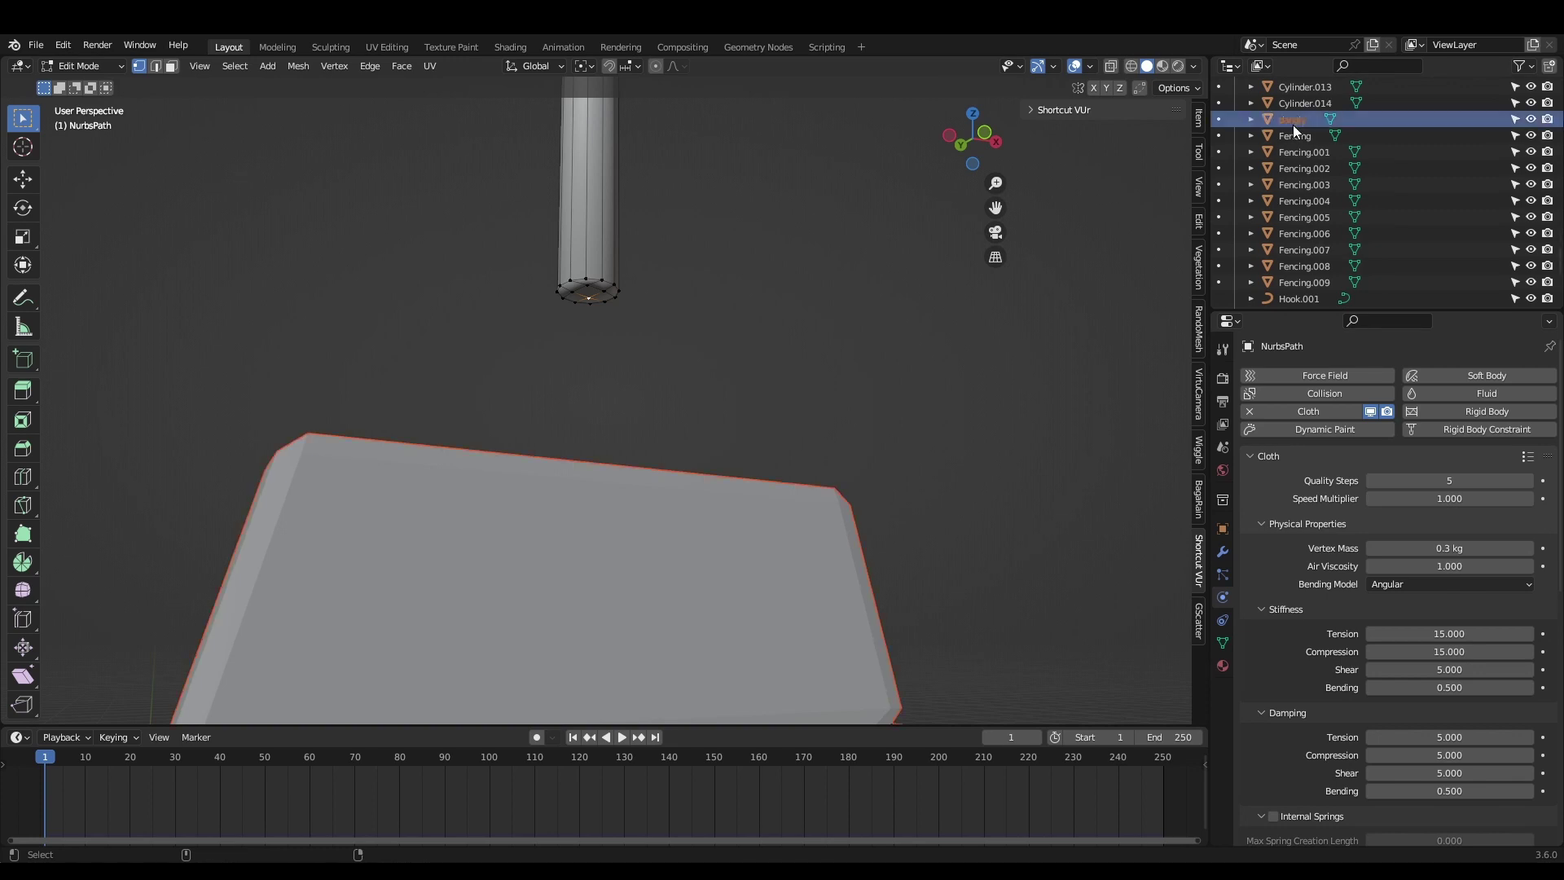
{"action": "left_click", "coordinate": [334, 66]}
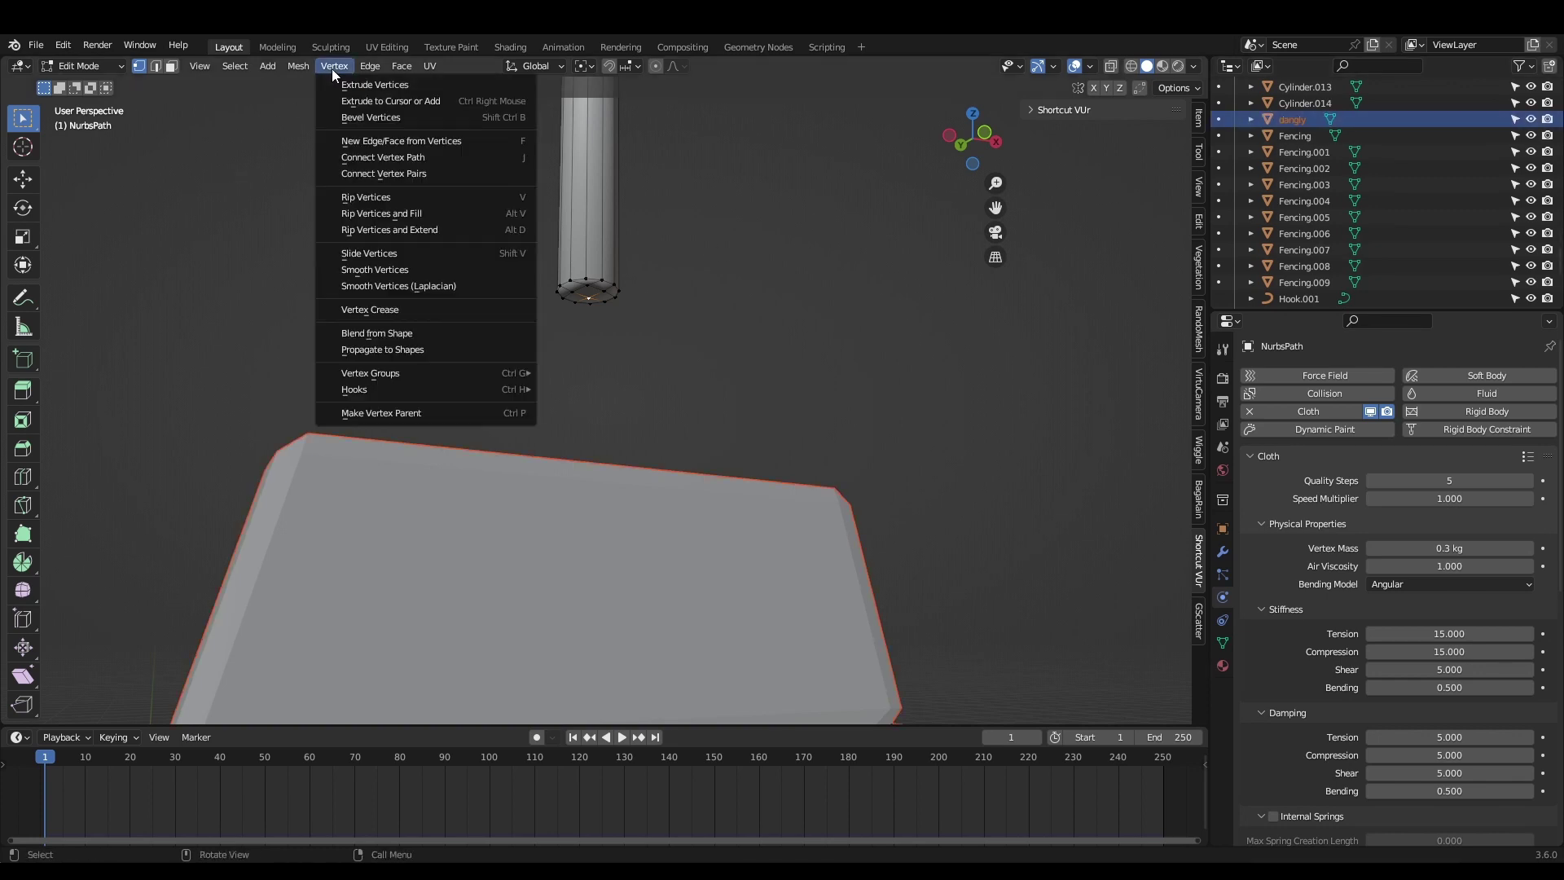
{"action": "left_click", "coordinate": [418, 414]}
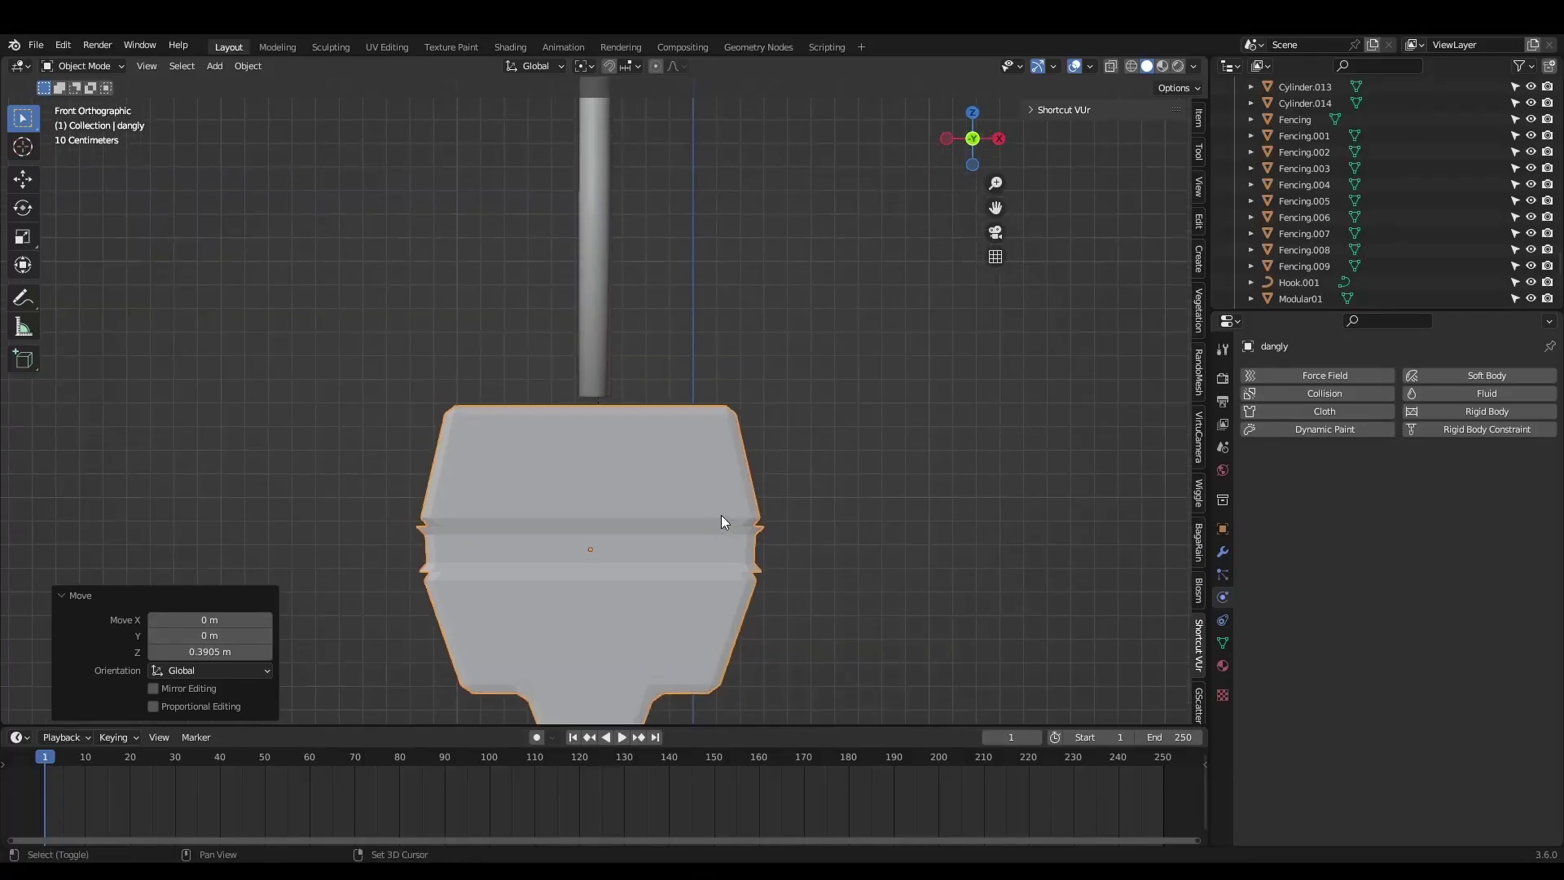
- Raise the dangly block along Z to meet the lower end of the cable
{"action": "scroll", "coordinate": [720, 514], "scroll_direction": "up", "scroll_amount": 4}
{"action": "key", "text": "g"}
{"action": "key", "text": "z"}
{"action": "left_click", "coordinate": [661, 452]}
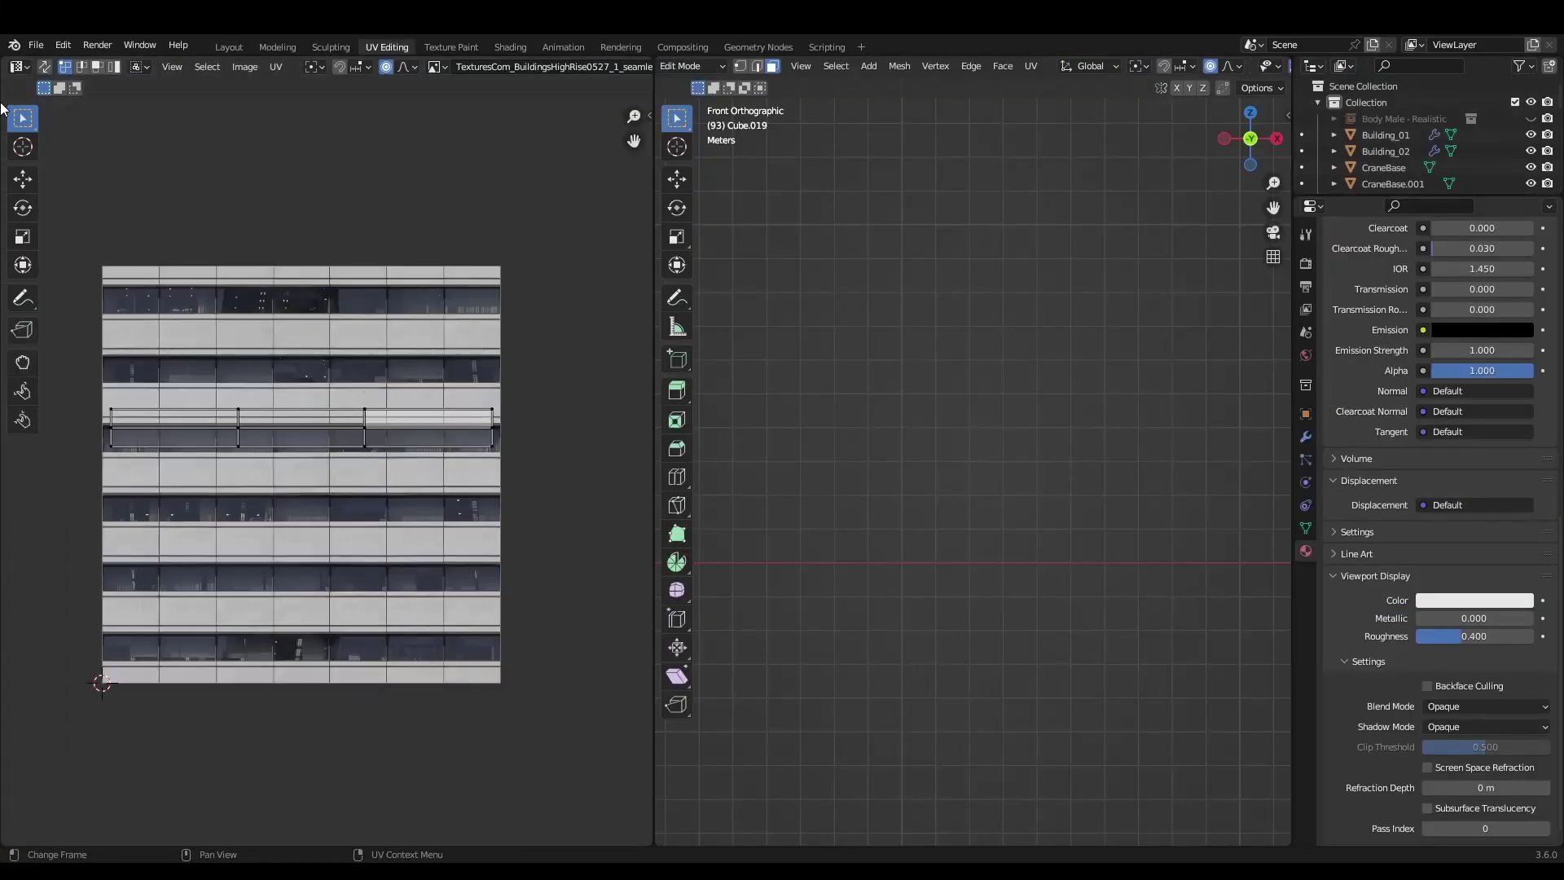
- Swap the two work areas so that the 3D Viewport comes first and the UV Editor second
{"action": "key", "text": "shift+F5"}
{"action": "left_click", "coordinate": [674, 66]}
{"action": "left_click", "coordinate": [717, 147]}
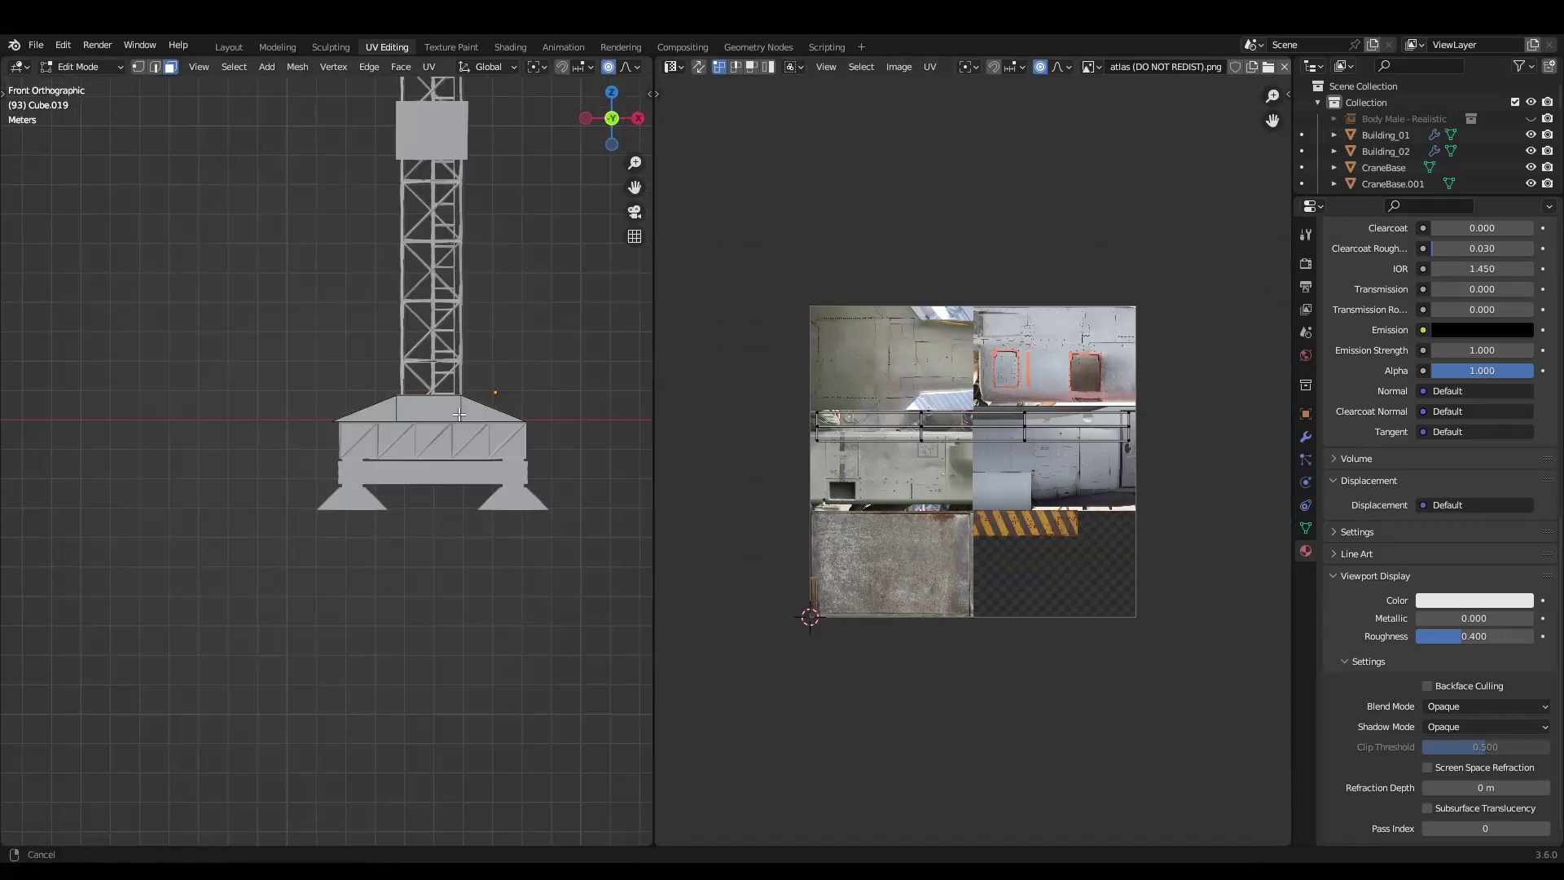
- Preview materials in the viewport and unwrap the crane base's sloped top faces onto the atlas texture
{"action": "left_click", "coordinate": [642, 66]}
{"action": "left_click", "coordinate": [623, 65]}
{"action": "key", "text": "u"}
{"action": "mouse_move", "coordinate": [342, 424]}
{"action": "middle_mouse_down"}
{"action": "mouse_move", "coordinate": [428, 466]}
{"action": "mouse_move", "coordinate": [424, 501]}
{"action": "mouse_move", "coordinate": [447, 516]}
{"action": "mouse_move", "coordinate": [505, 464]}
{"action": "middle_mouse_up"}
{"action": "left_click", "coordinate": [428, 466]}
{"action": "scroll", "coordinate": [1077, 501], "scroll_direction": "up", "scroll_amount": 2}
{"action": "scroll", "coordinate": [391, 489], "scroll_direction": "down", "scroll_amount": 4}
{"action": "key", "text": "Tab"}
{"action": "key", "text": "Tab"}
{"action": "left_click", "coordinate": [508, 461]}
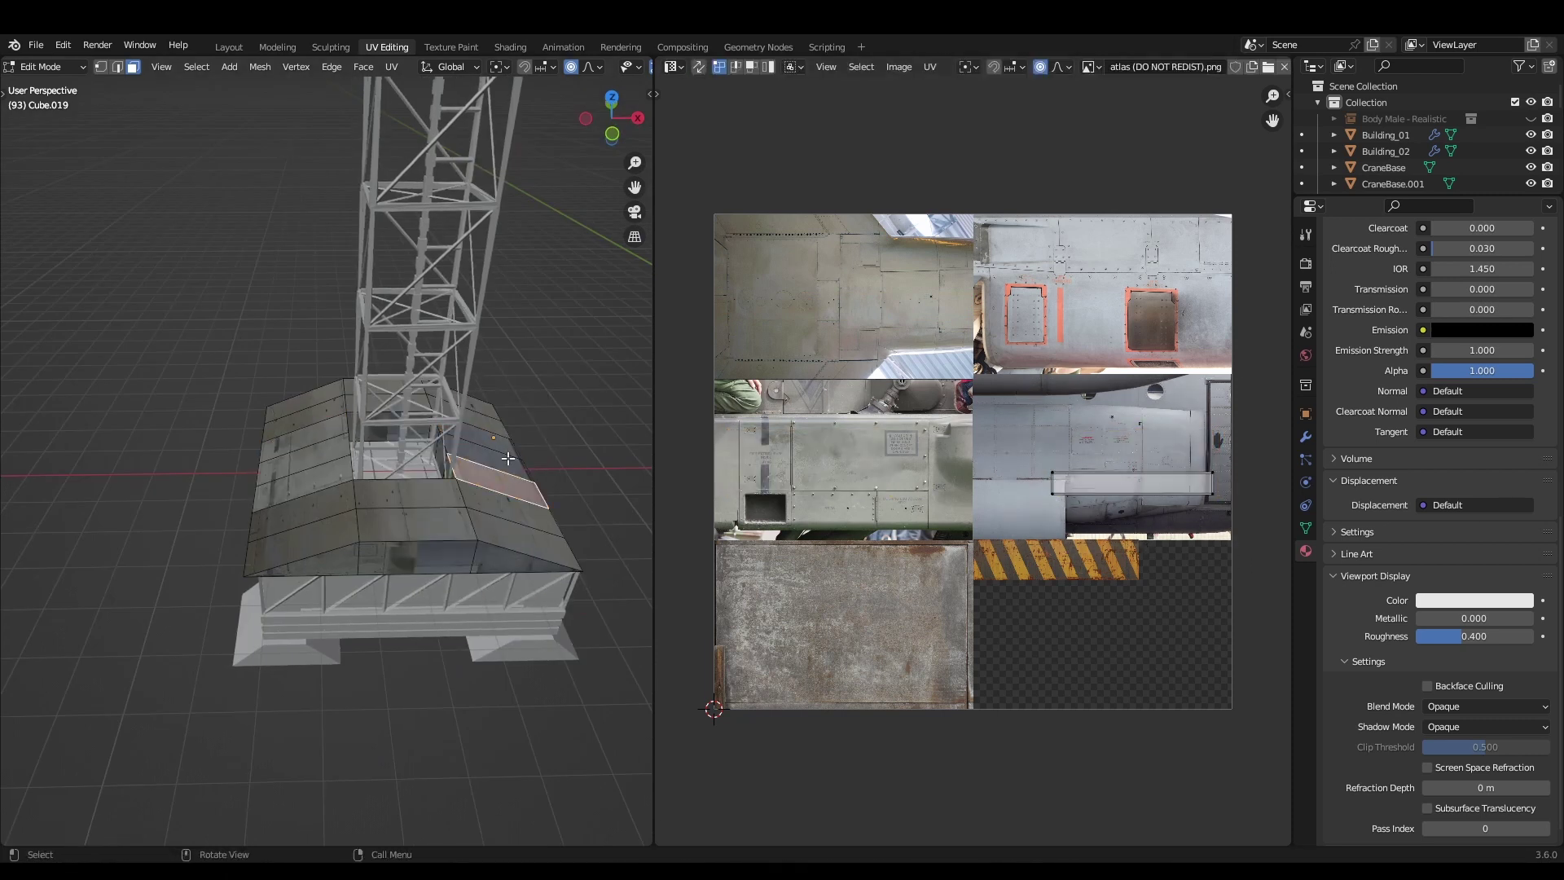
- Select the strip of sloped faces on the crane base's -X side and scale its UVs to fit the atlas's green panel
{"action": "left_click", "coordinate": [303, 464], "text": "alt"}
{"action": "key", "text": "KP_Decimal"}
{"action": "key", "text": "s"}
{"action": "left_click", "coordinate": [975, 516]}
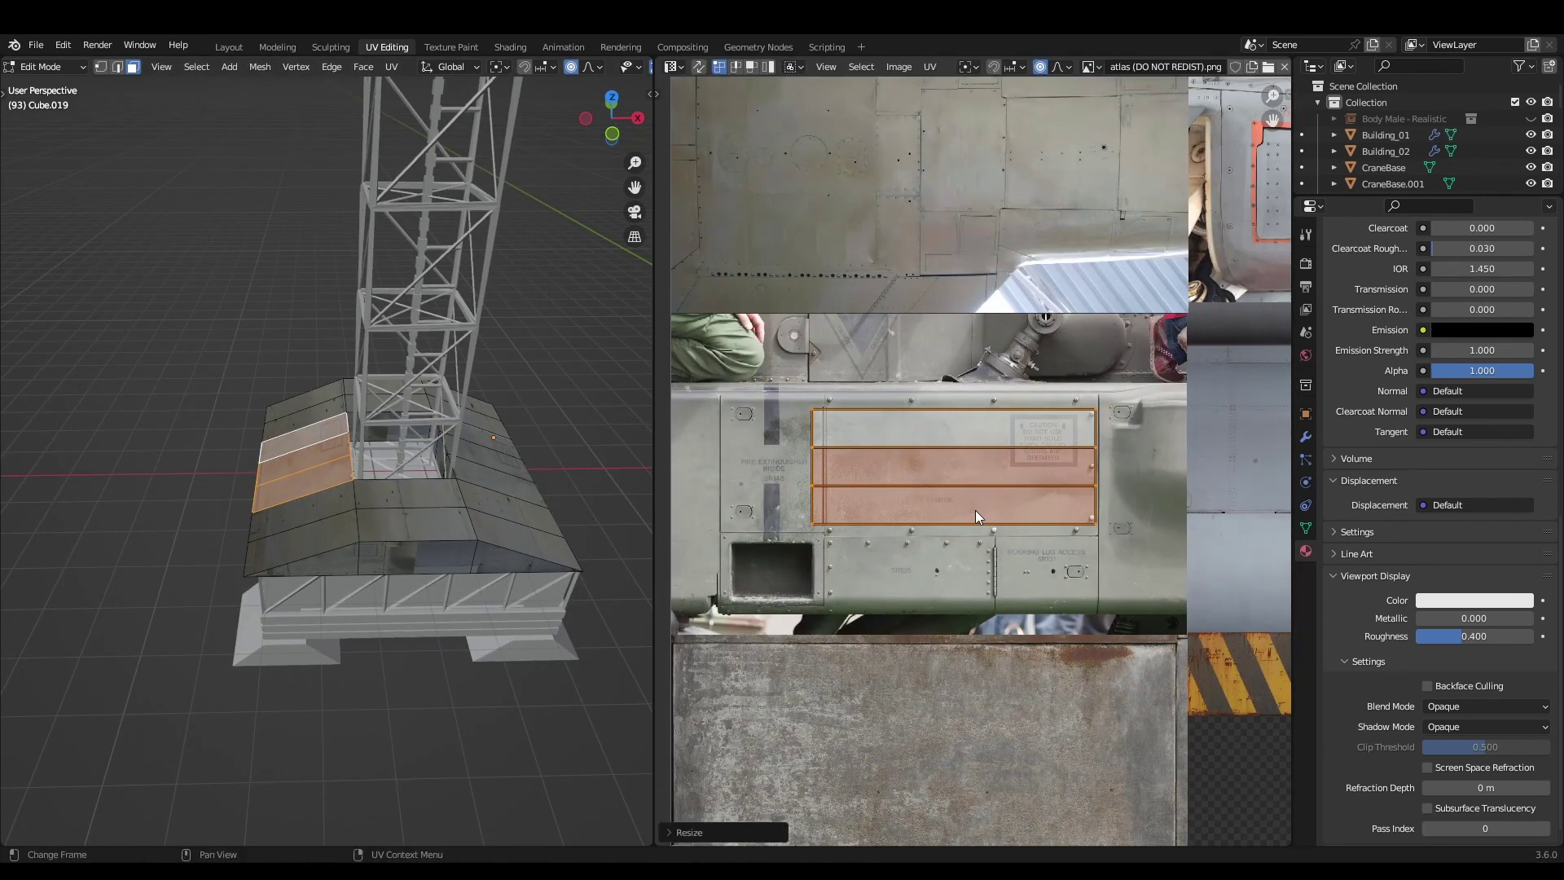
{"action": "middle_click_drag", "start_coordinate": [407, 489], "coordinate": [456, 440]}
{"action": "key", "text": "Tab"}
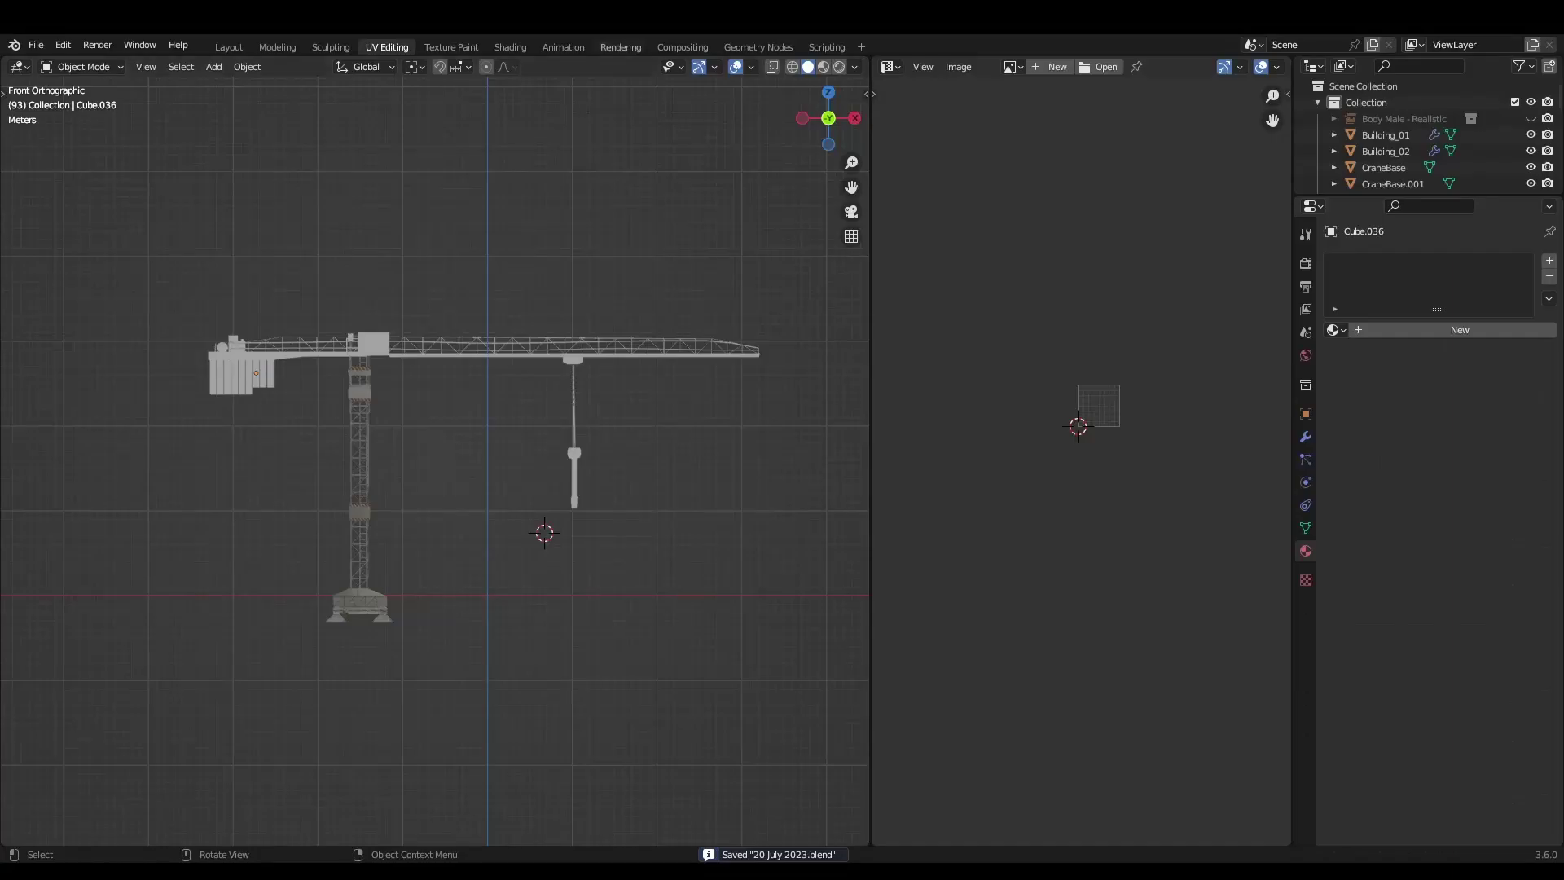
- Select all parts of the crane and link the Crane material to them from the tower's lower connecting block
{"action": "left_click", "coordinate": [792, 67]}
{"action": "mouse_move", "coordinate": [150, 255]}
{"action": "left_mouse_down"}
{"action": "mouse_move", "coordinate": [593, 454]}
{"action": "mouse_move", "coordinate": [813, 632]}
{"action": "left_mouse_up"}
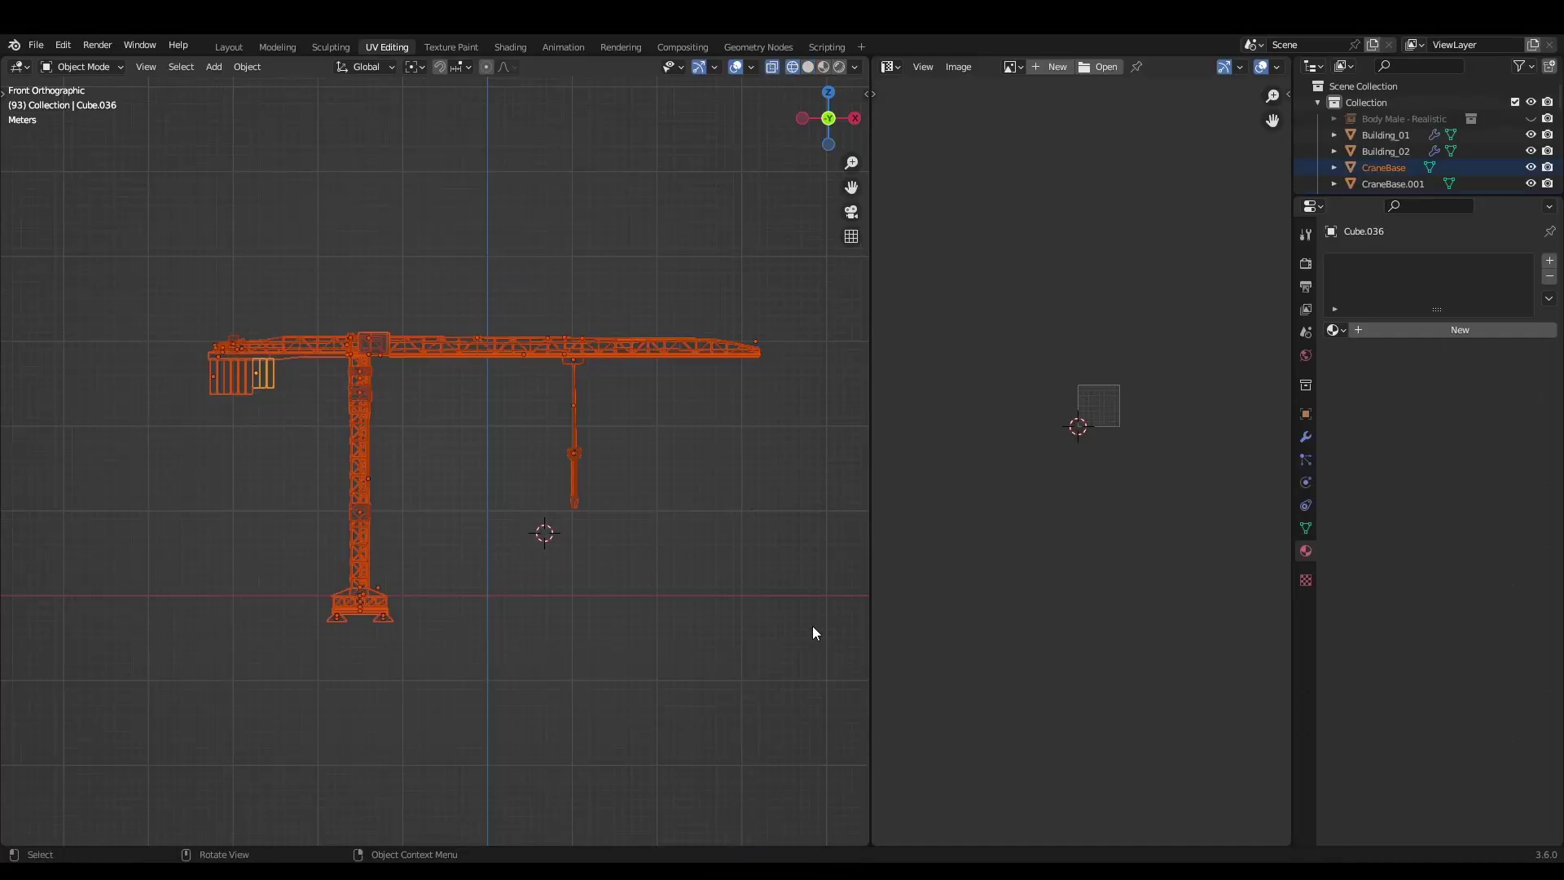
{"action": "left_click", "coordinate": [807, 67]}
{"action": "scroll", "coordinate": [489, 444], "scroll_direction": "up", "scroll_amount": 3}
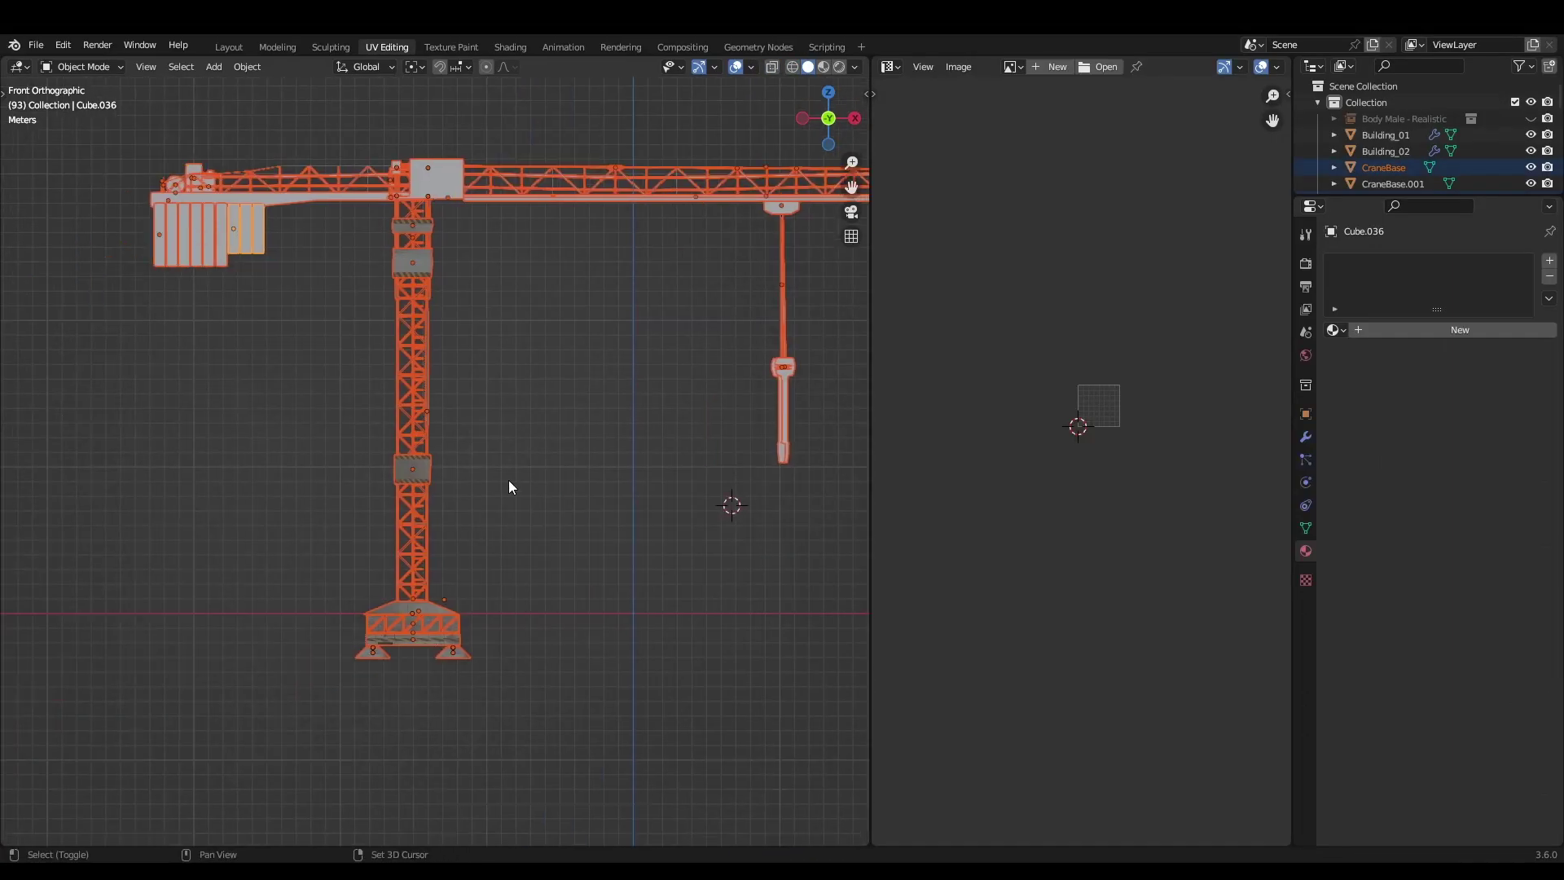
{"action": "left_click", "coordinate": [417, 469], "text": "shift"}
{"action": "middle_click_drag", "start_coordinate": [507, 474], "coordinate": [404, 495], "text": "shift"}
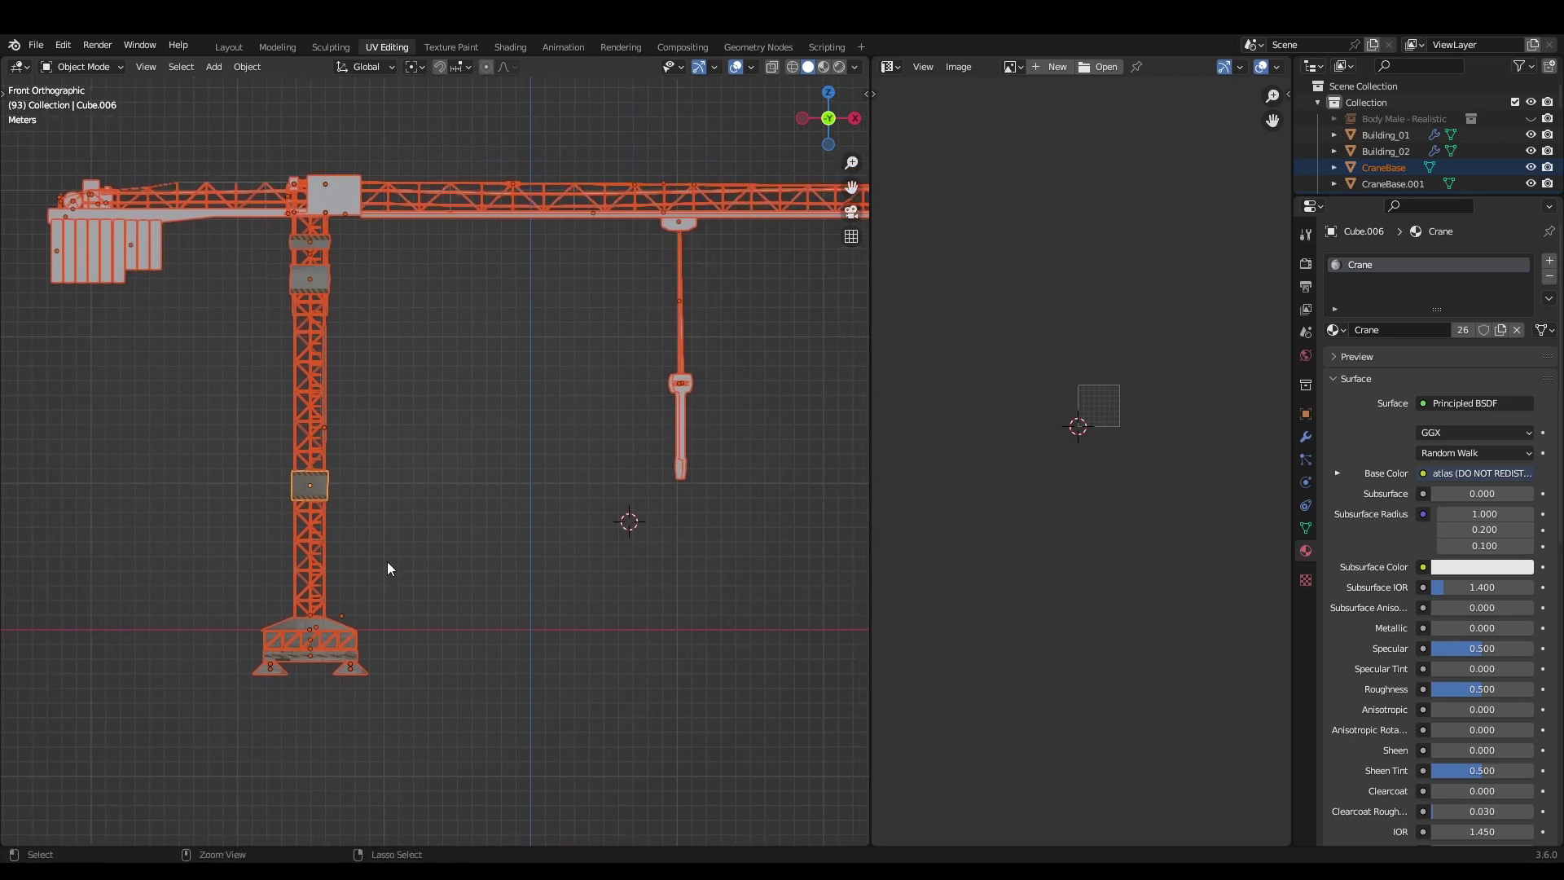
{"action": "key", "text": "ctrl+l"}
{"action": "left_click", "coordinate": [343, 570]}
{"action": "left_click", "coordinate": [465, 525]}
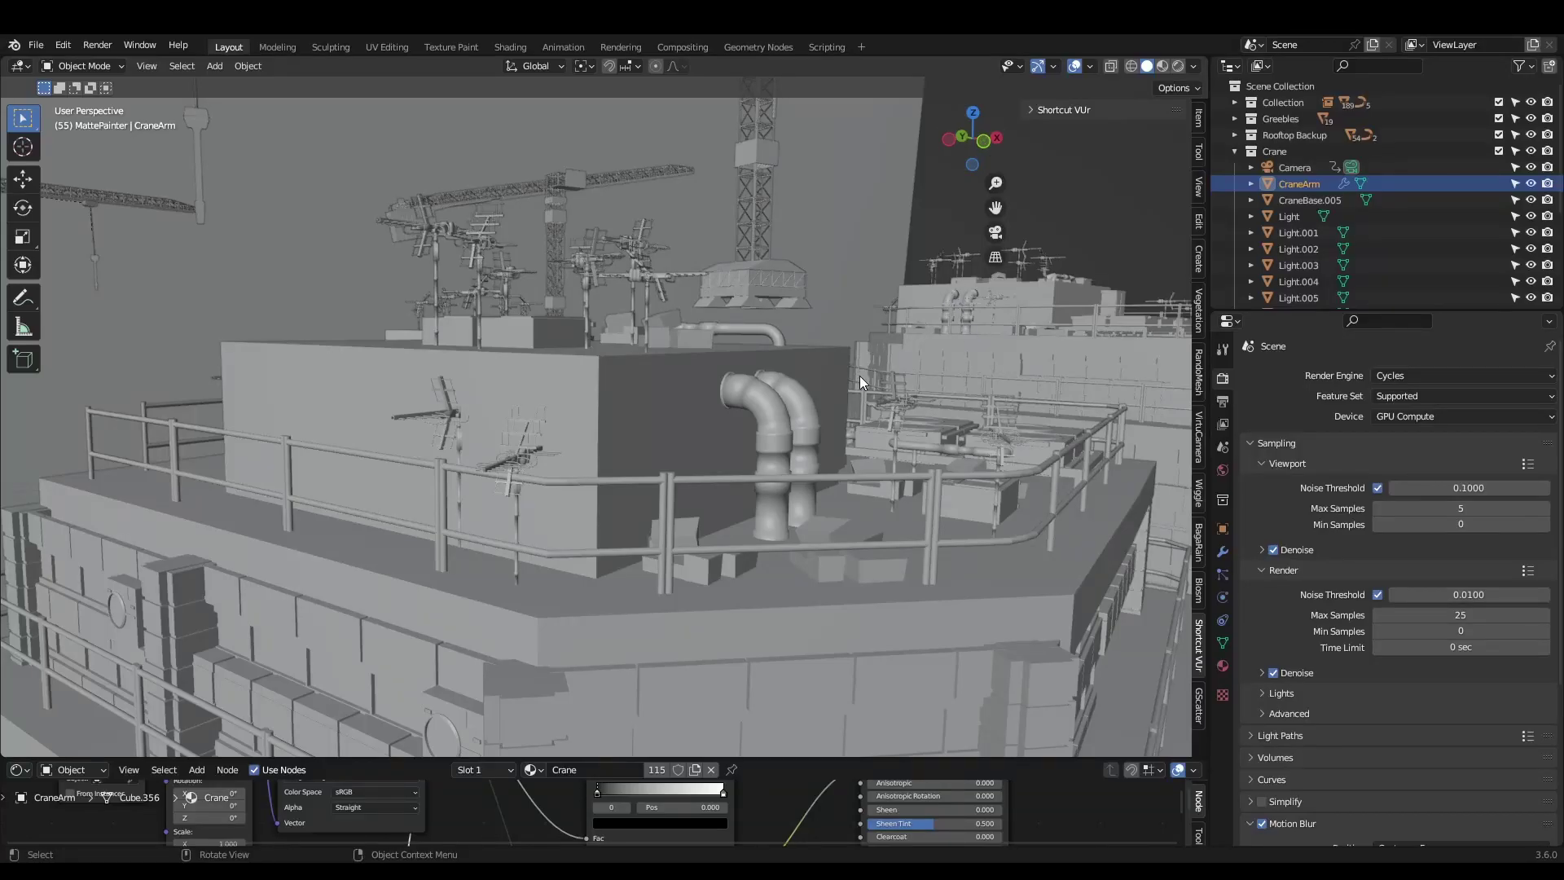
- Set the solid viewport shading to color objects by Texture
{"action": "left_click", "coordinate": [1195, 67]}
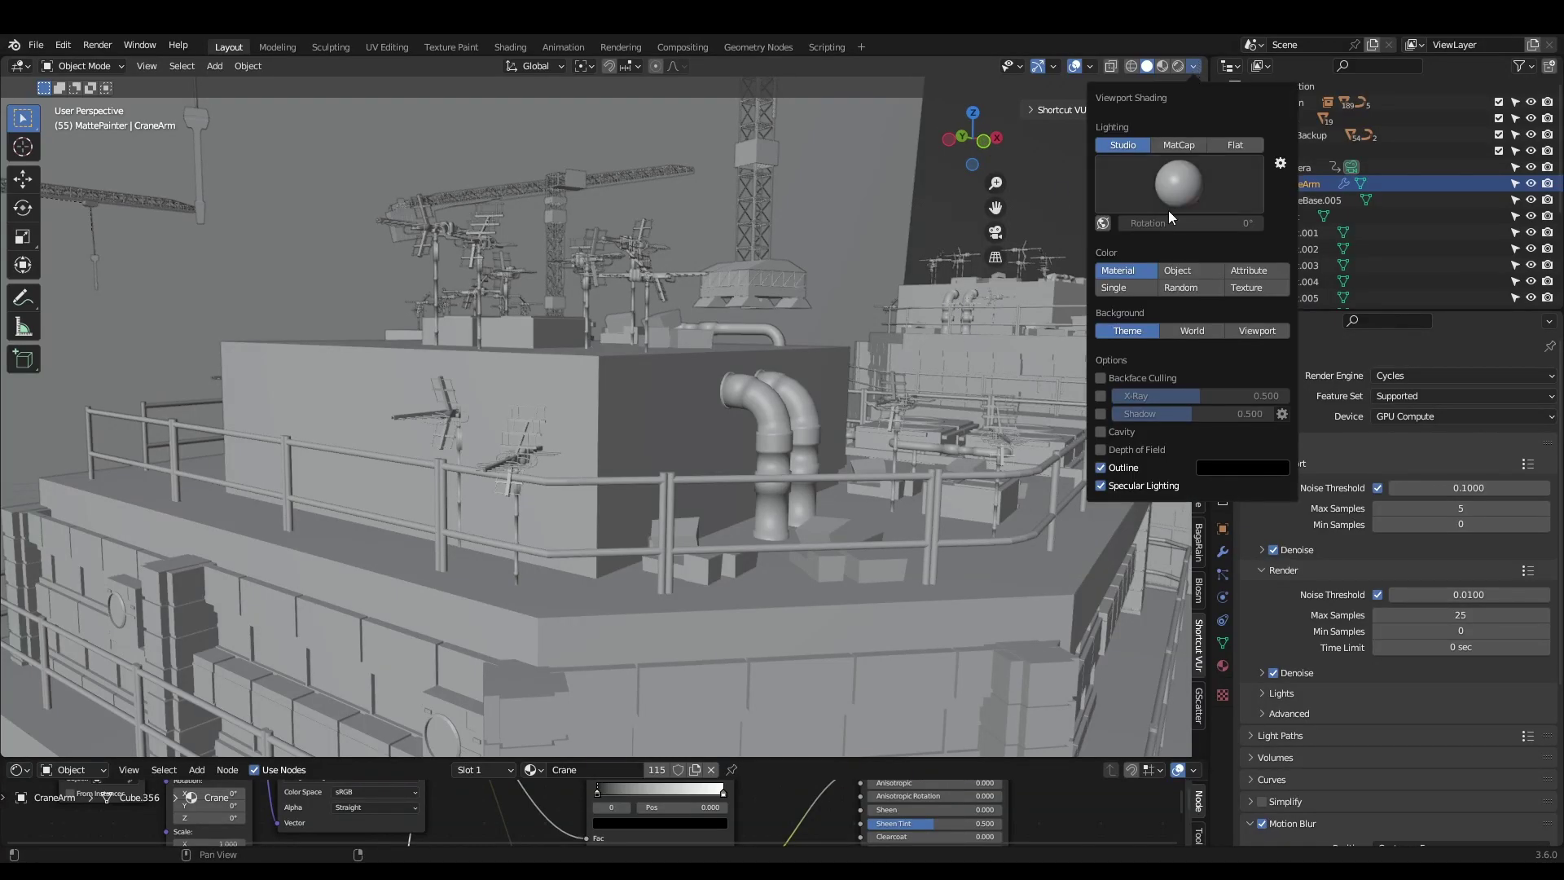
{"action": "left_click", "coordinate": [1259, 289]}
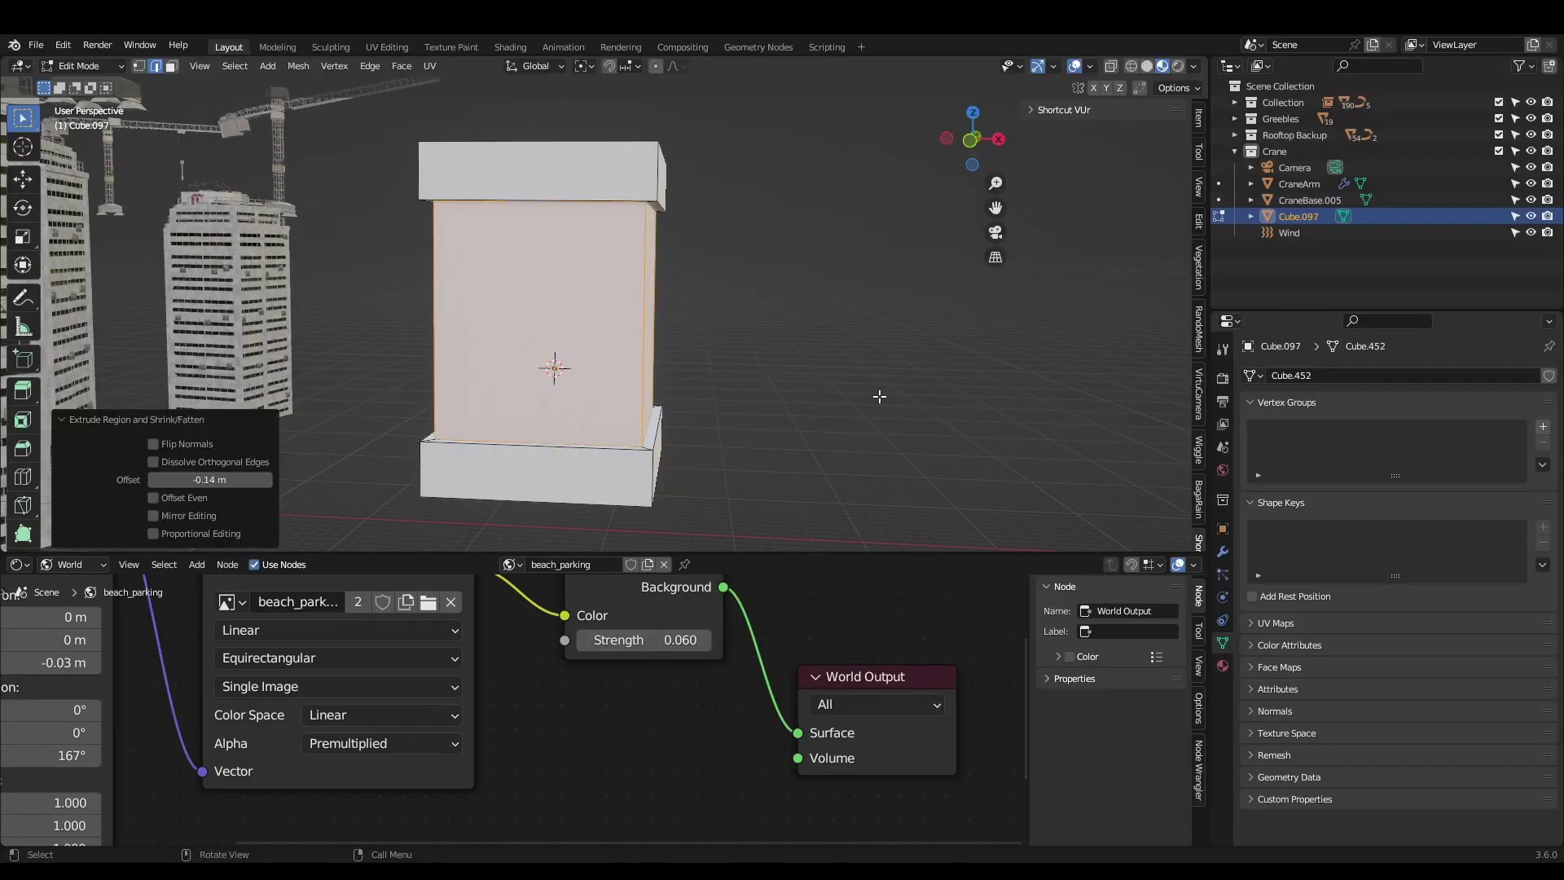
- Add a Light material and a second material named Light_Emit to the lamp block, and save the file
{"action": "key", "text": "Tab"}
{"action": "left_click", "coordinate": [1222, 666]}
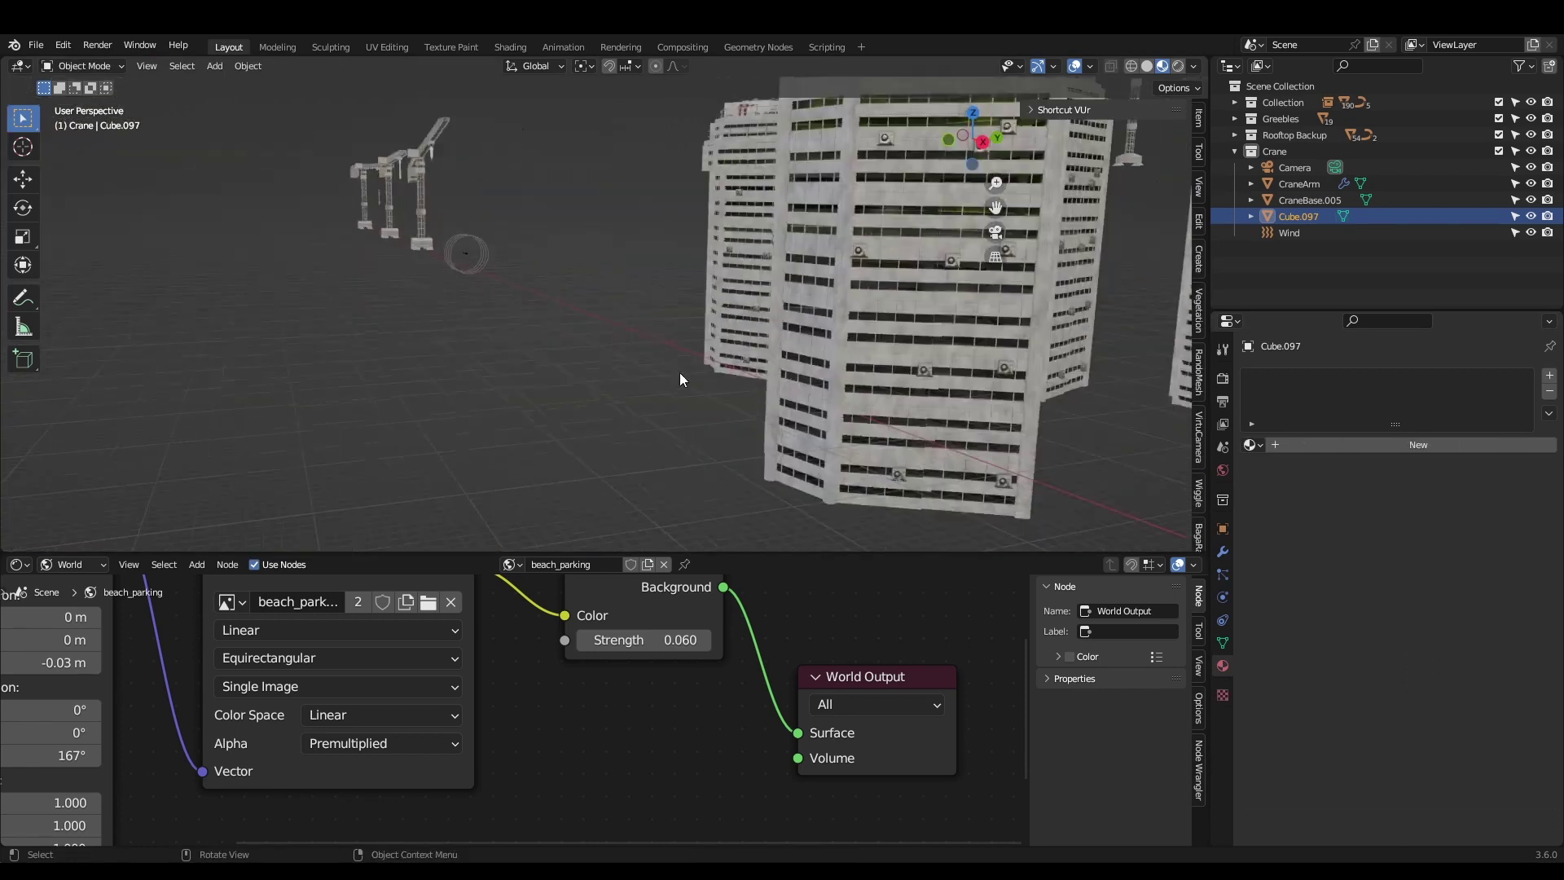
{"action": "left_click", "coordinate": [1304, 444]}
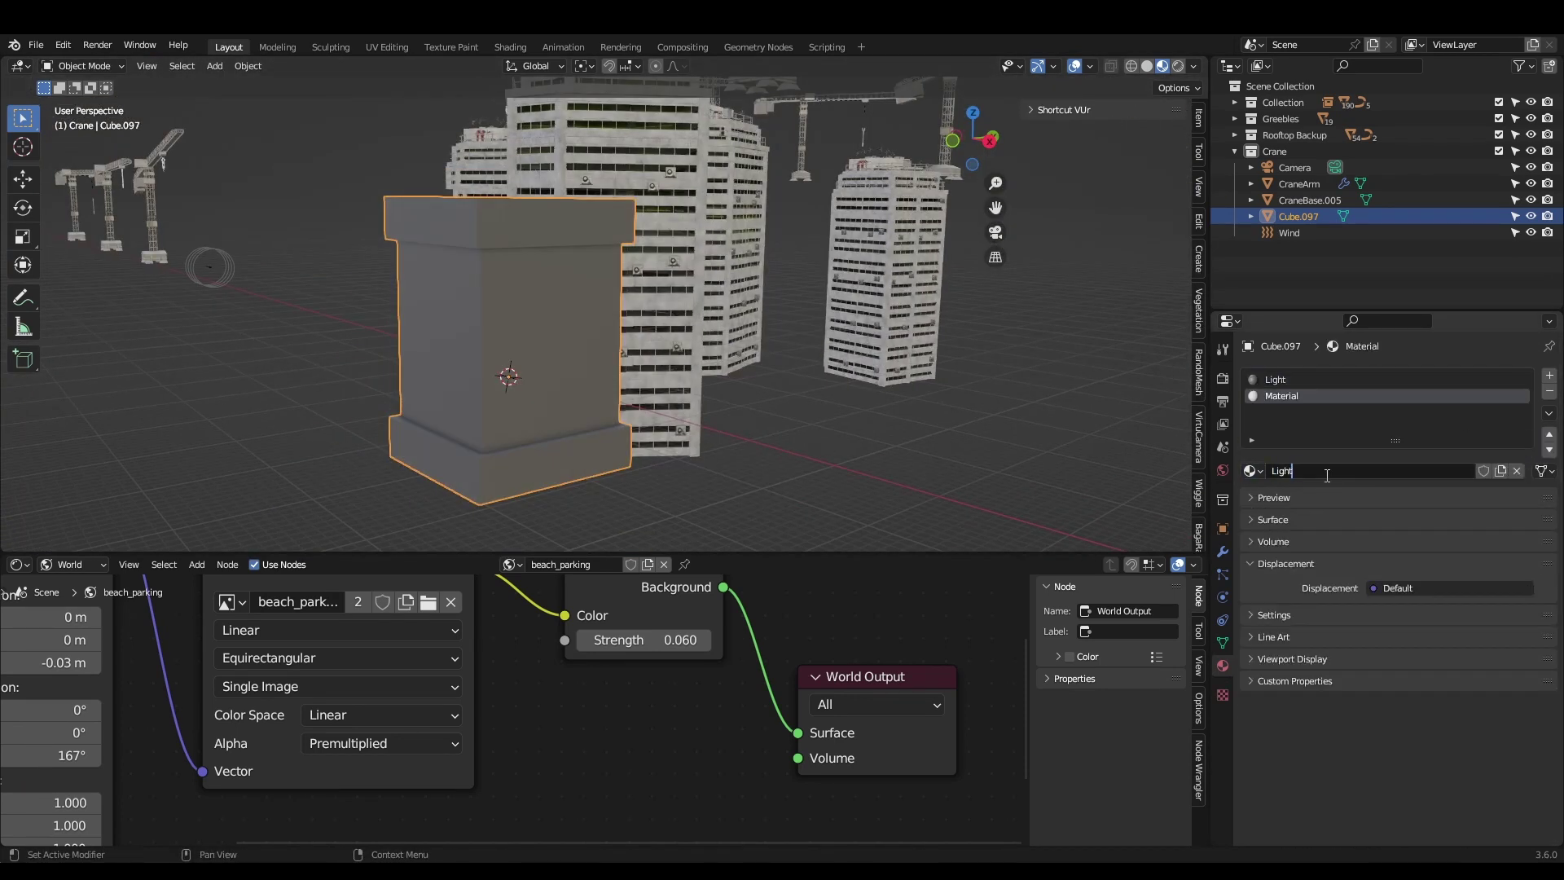
{"action": "key", "text": "ctrl+s"}
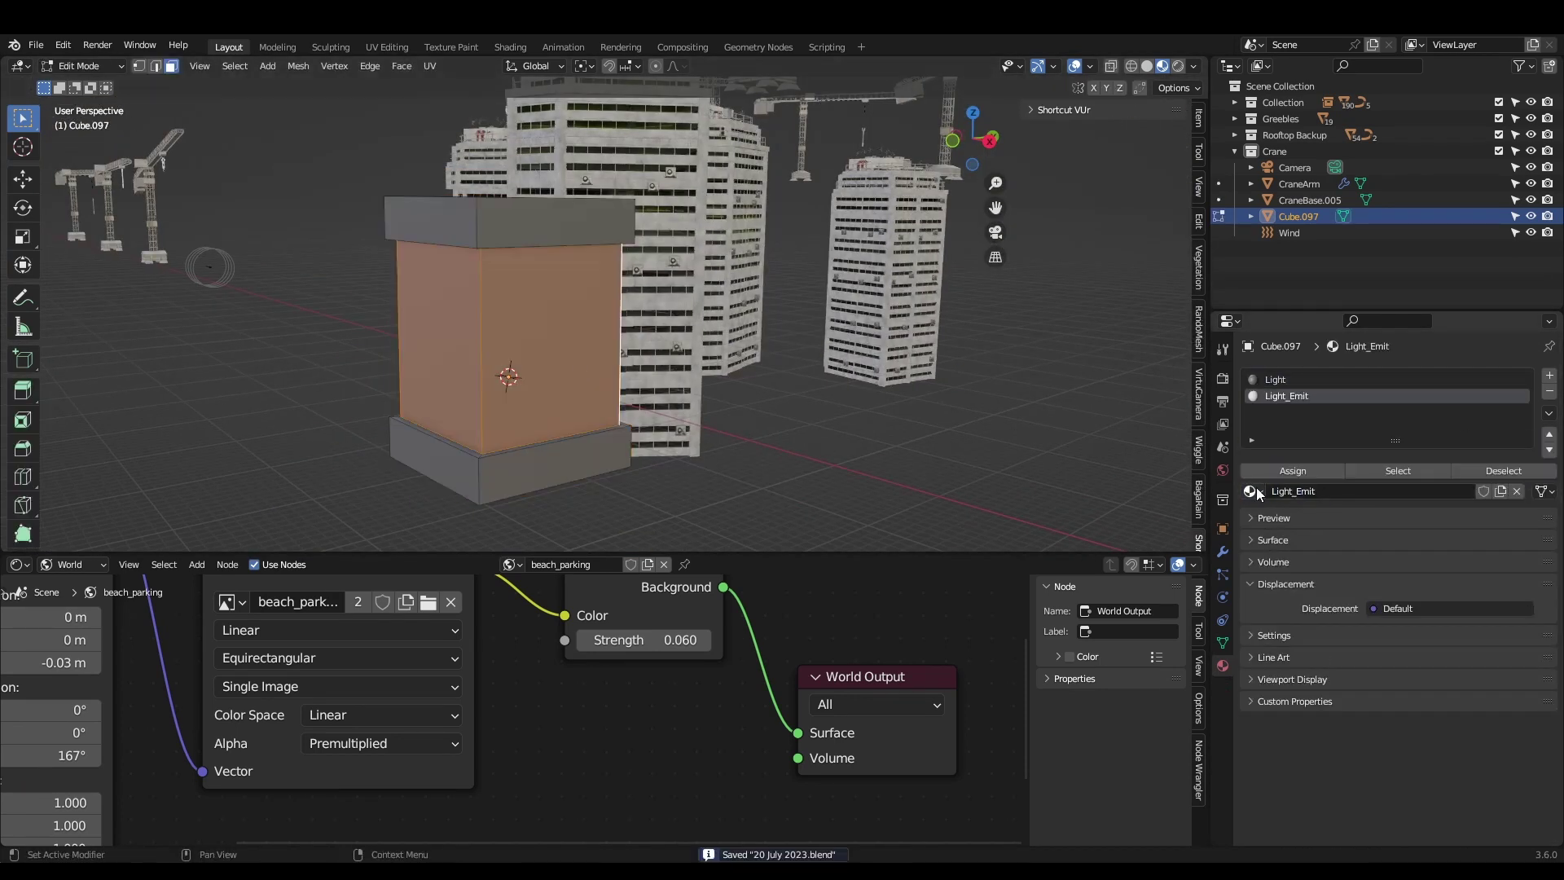
- Show the lamp's object shader nodes and give Light_Emit a red Emission shader
{"action": "left_click", "coordinate": [72, 564]}
{"action": "left_click", "coordinate": [75, 583]}
{"action": "key", "text": "Home"}
{"action": "left_click", "coordinate": [421, 709]}
{"action": "left_click", "coordinate": [574, 500]}
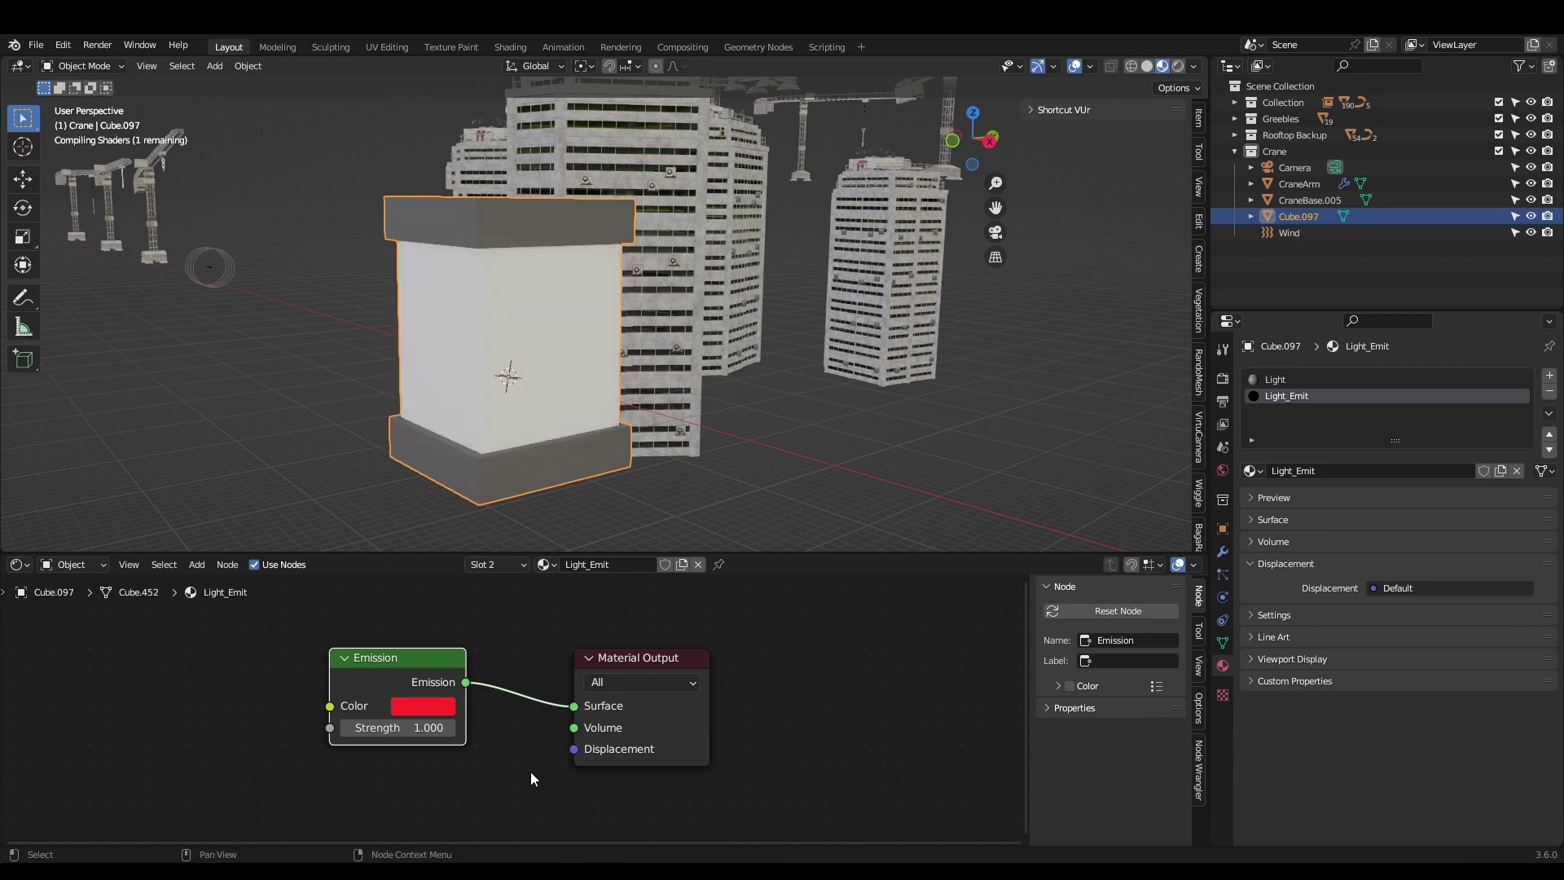
- Insert a keyframe on the Emission strength of the Light_Emit material
{"action": "left_click_drag", "start_coordinate": [674, 554], "coordinate": [674, 596]}
{"action": "left_click", "coordinate": [1255, 521]}
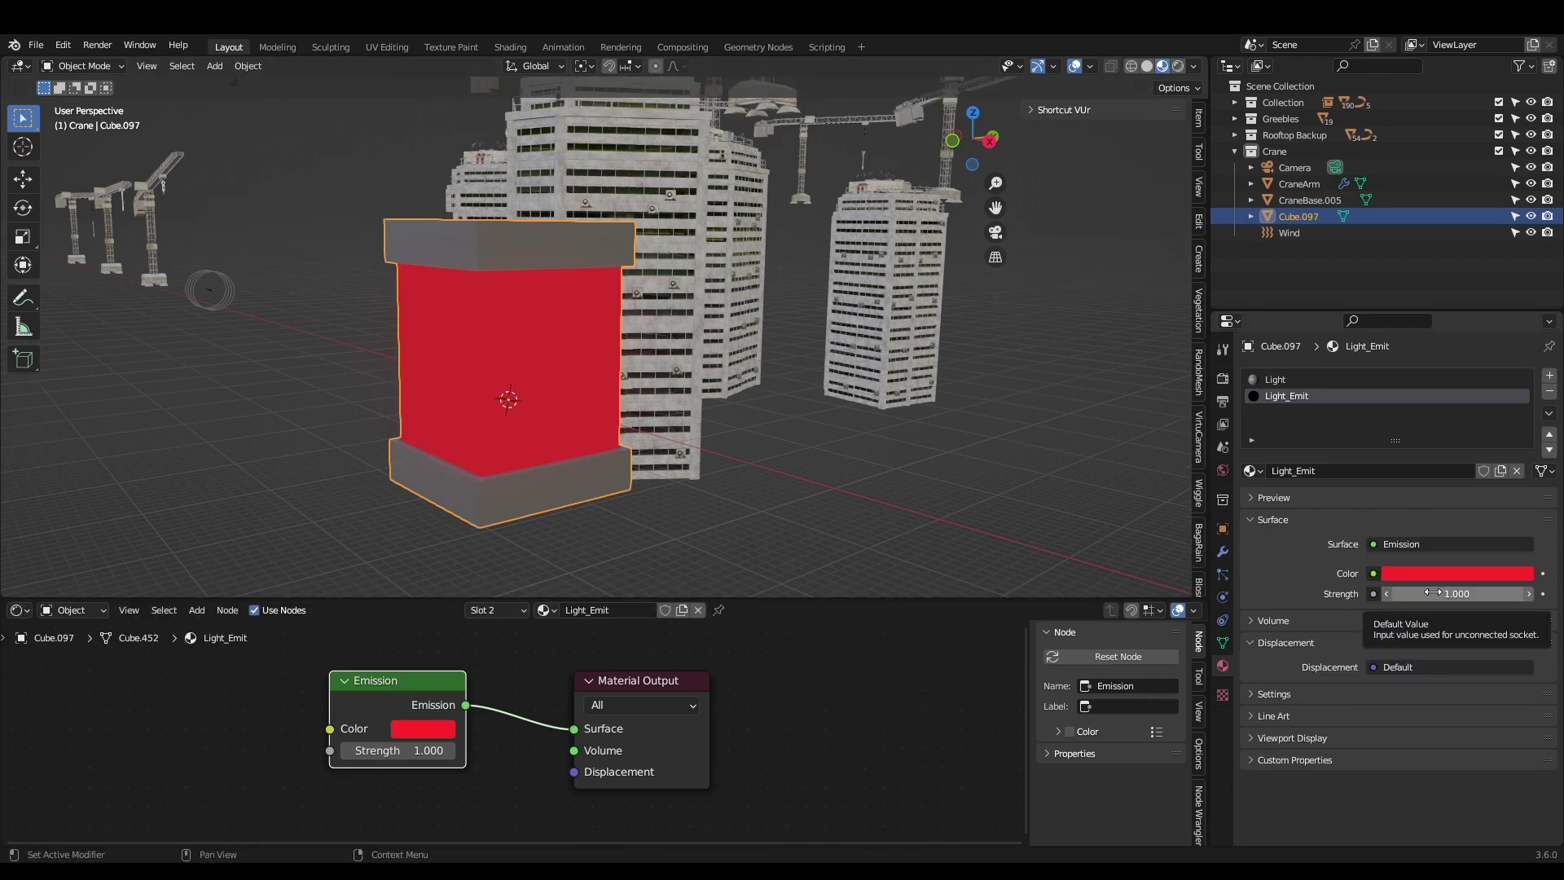
{"action": "key", "text": "i"}
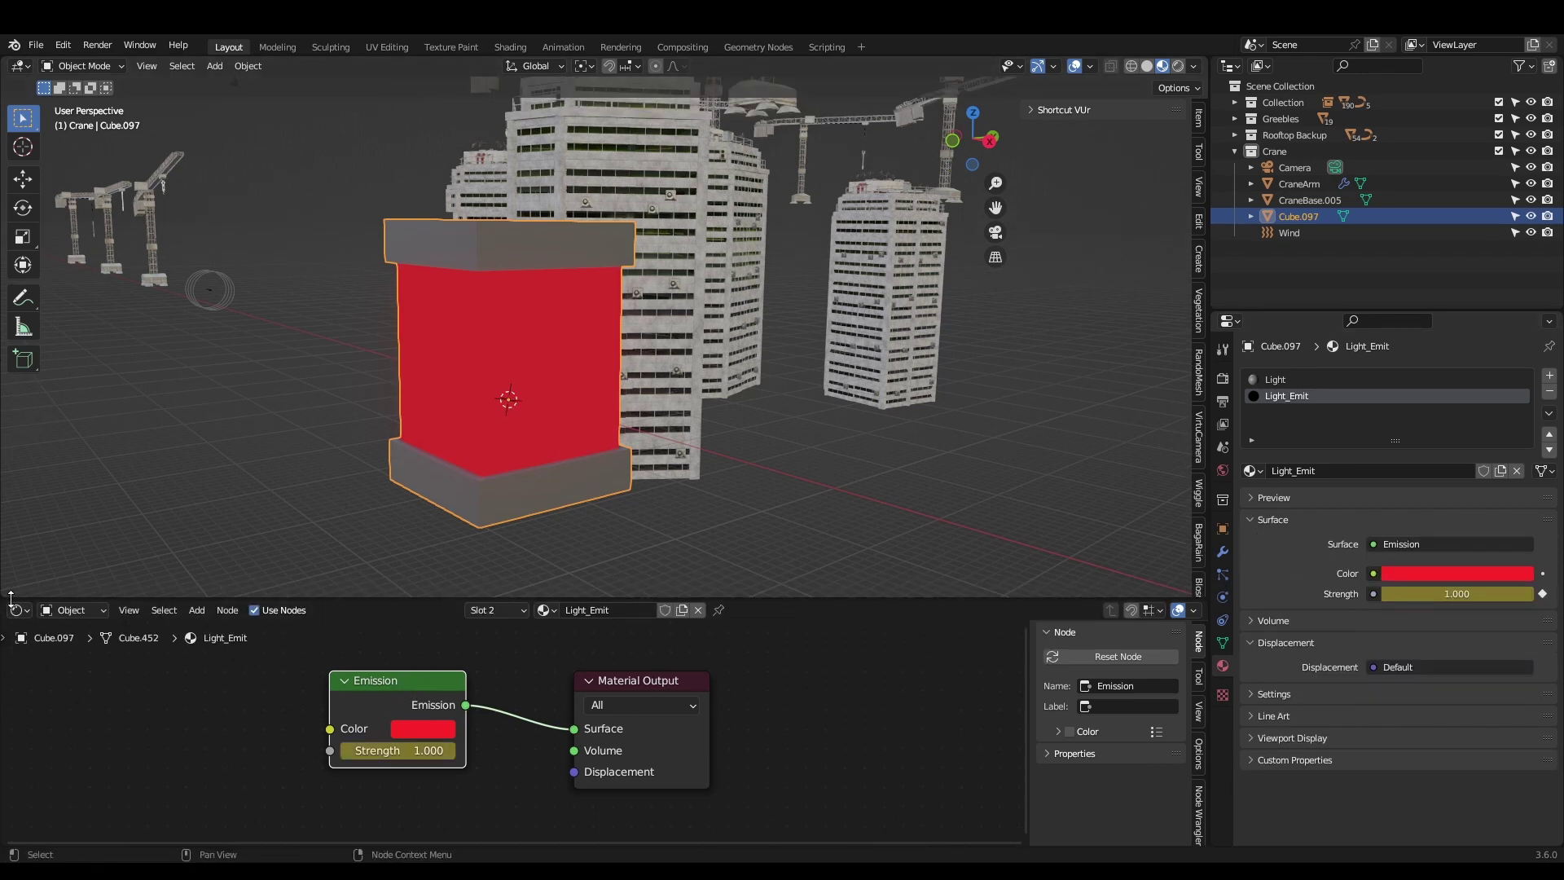
- Split off a new area above the node editor, turn it into a Graph Editor and enlarge it
{"action": "left_click_drag", "start_coordinate": [10, 599], "coordinate": [12, 487]}
{"action": "left_click", "coordinate": [20, 494]}
{"action": "left_click", "coordinate": [231, 539]}
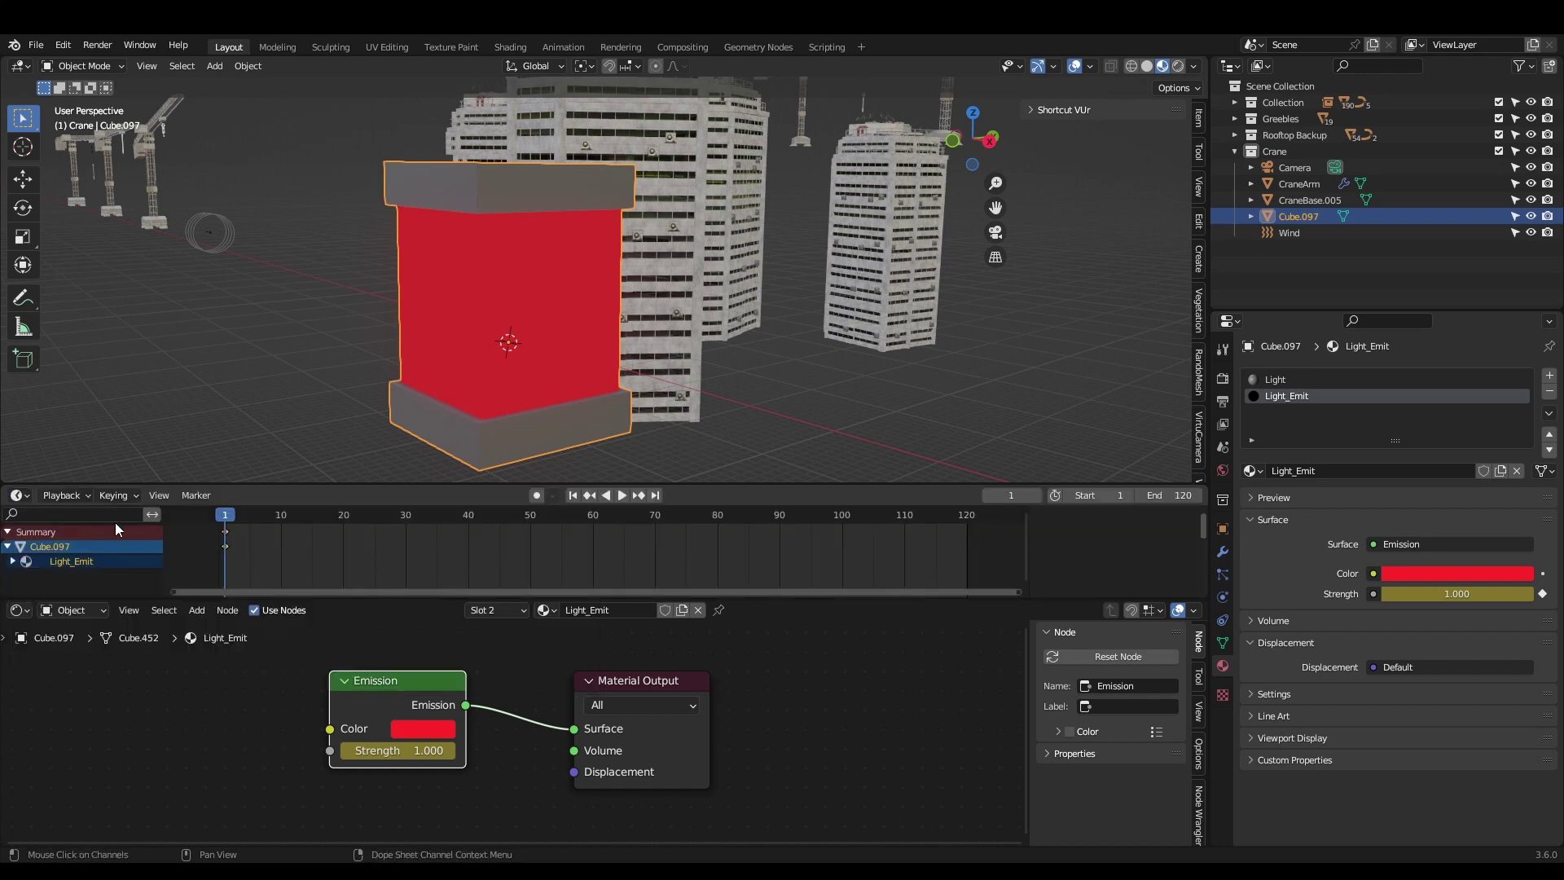
{"action": "left_click", "coordinate": [20, 494]}
{"action": "left_click", "coordinate": [232, 576]}
{"action": "left_click_drag", "start_coordinate": [274, 602], "coordinate": [306, 788]}
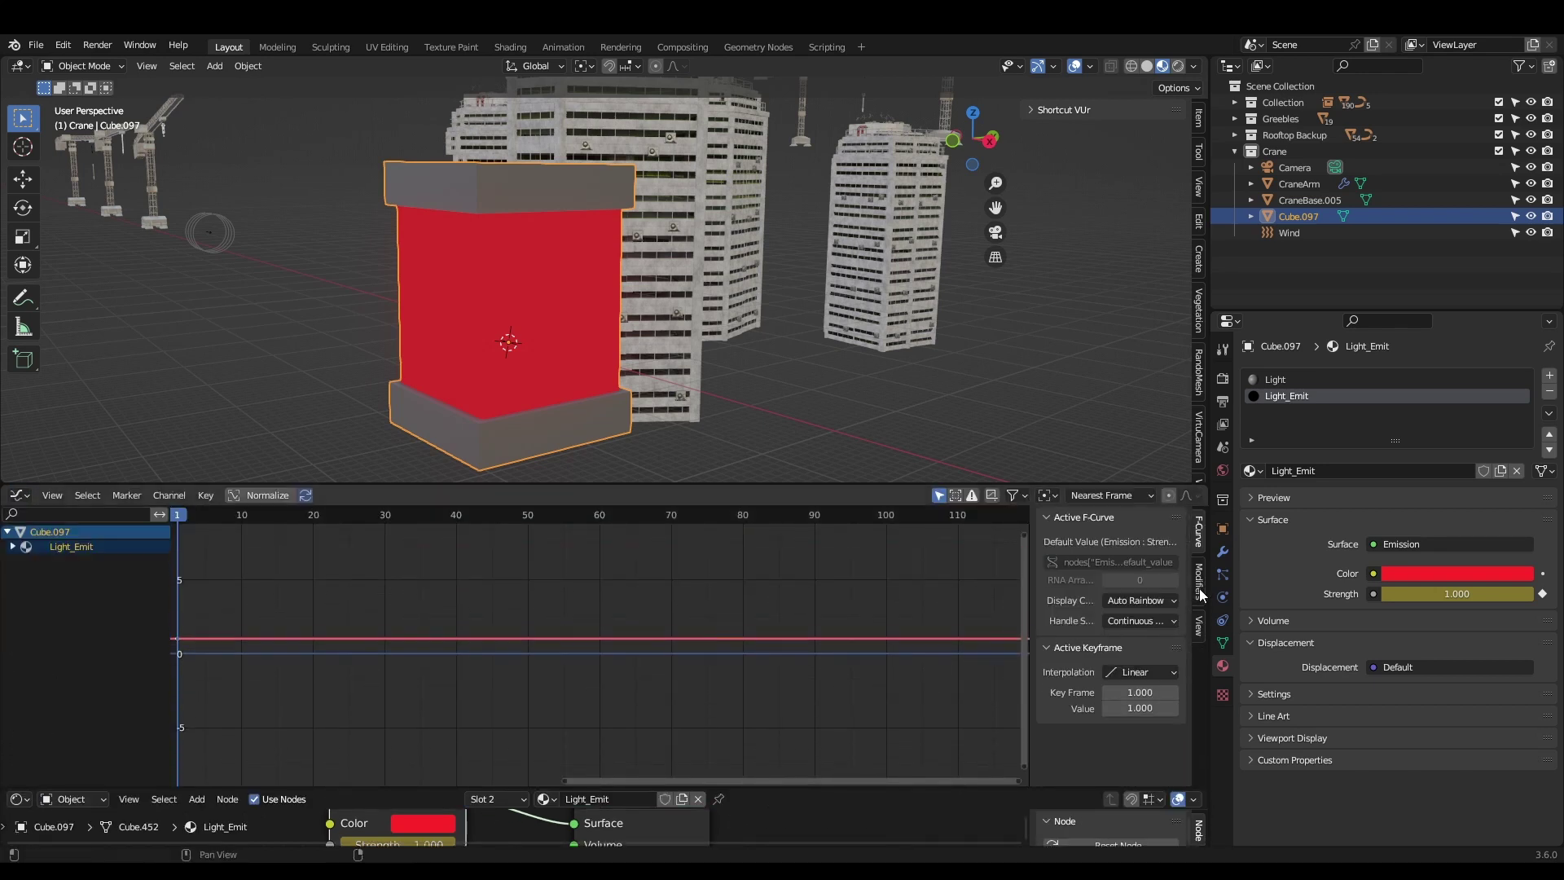
- Add a Built-In Function sine modifier to the strength curve, set its phase multiplier to 0.040 and play the animation
{"action": "left_click", "coordinate": [13, 548]}
{"action": "left_click", "coordinate": [1092, 520]}
{"action": "left_click", "coordinate": [1098, 575]}
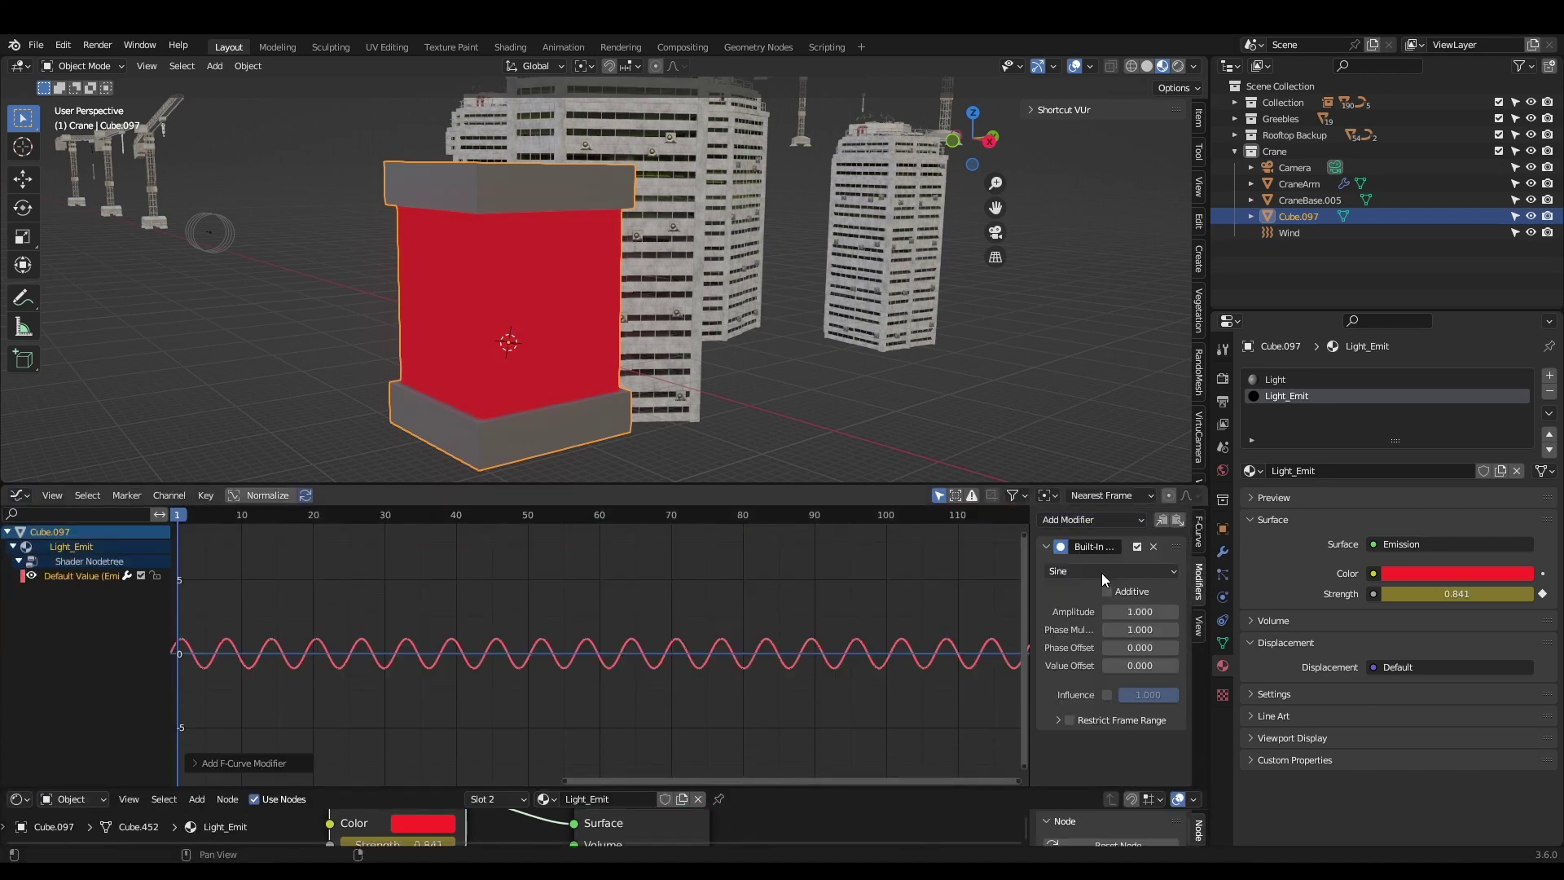
{"action": "left_click_drag", "start_coordinate": [1139, 629], "coordinate": [1047, 629]}
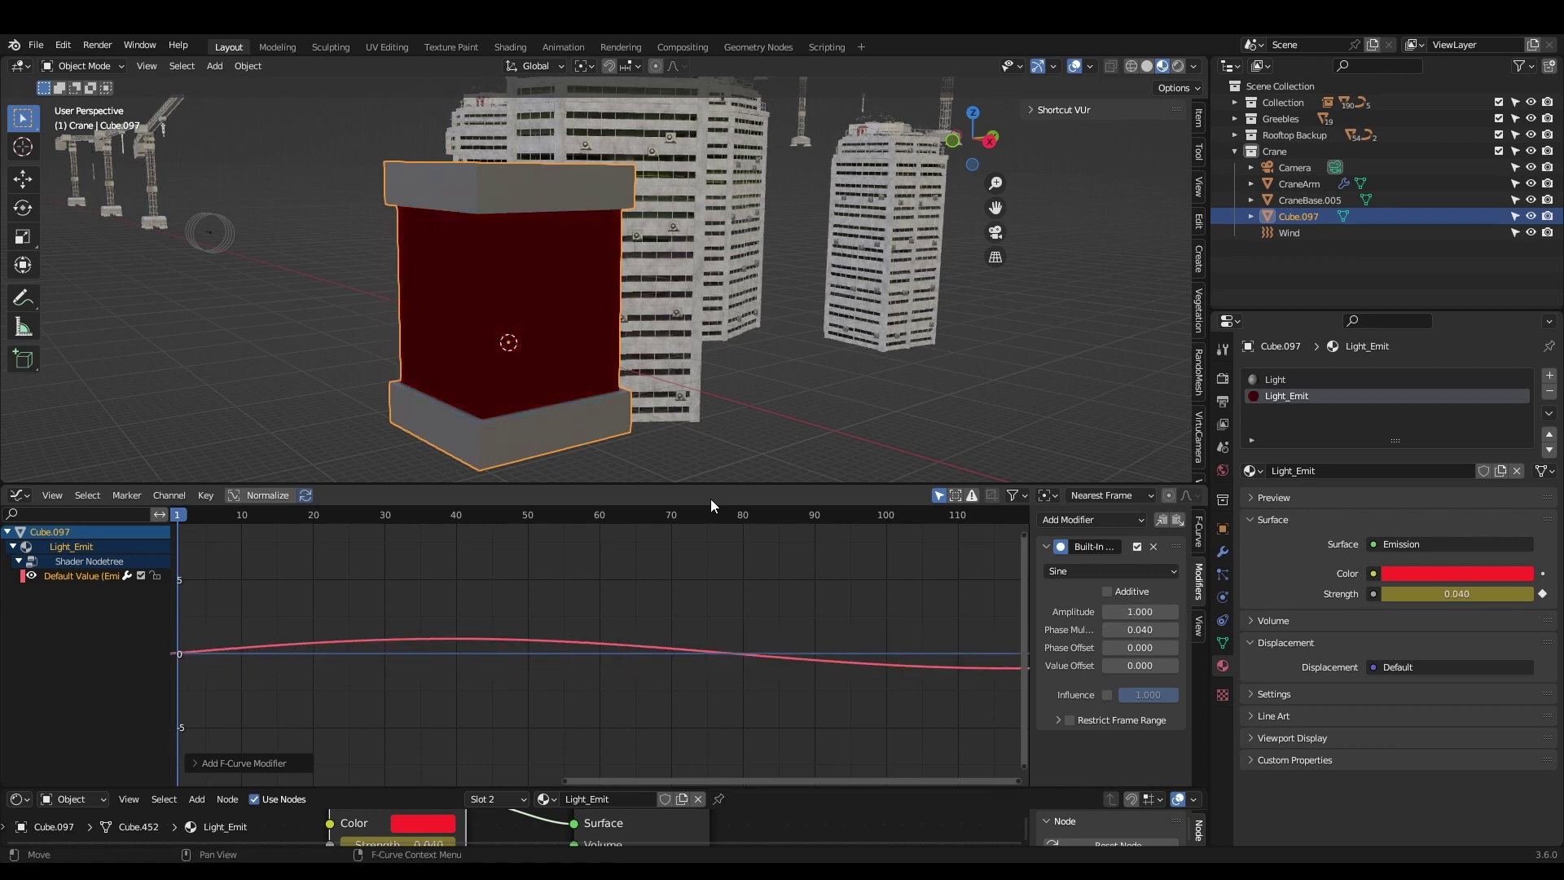
{"action": "key", "text": "space"}
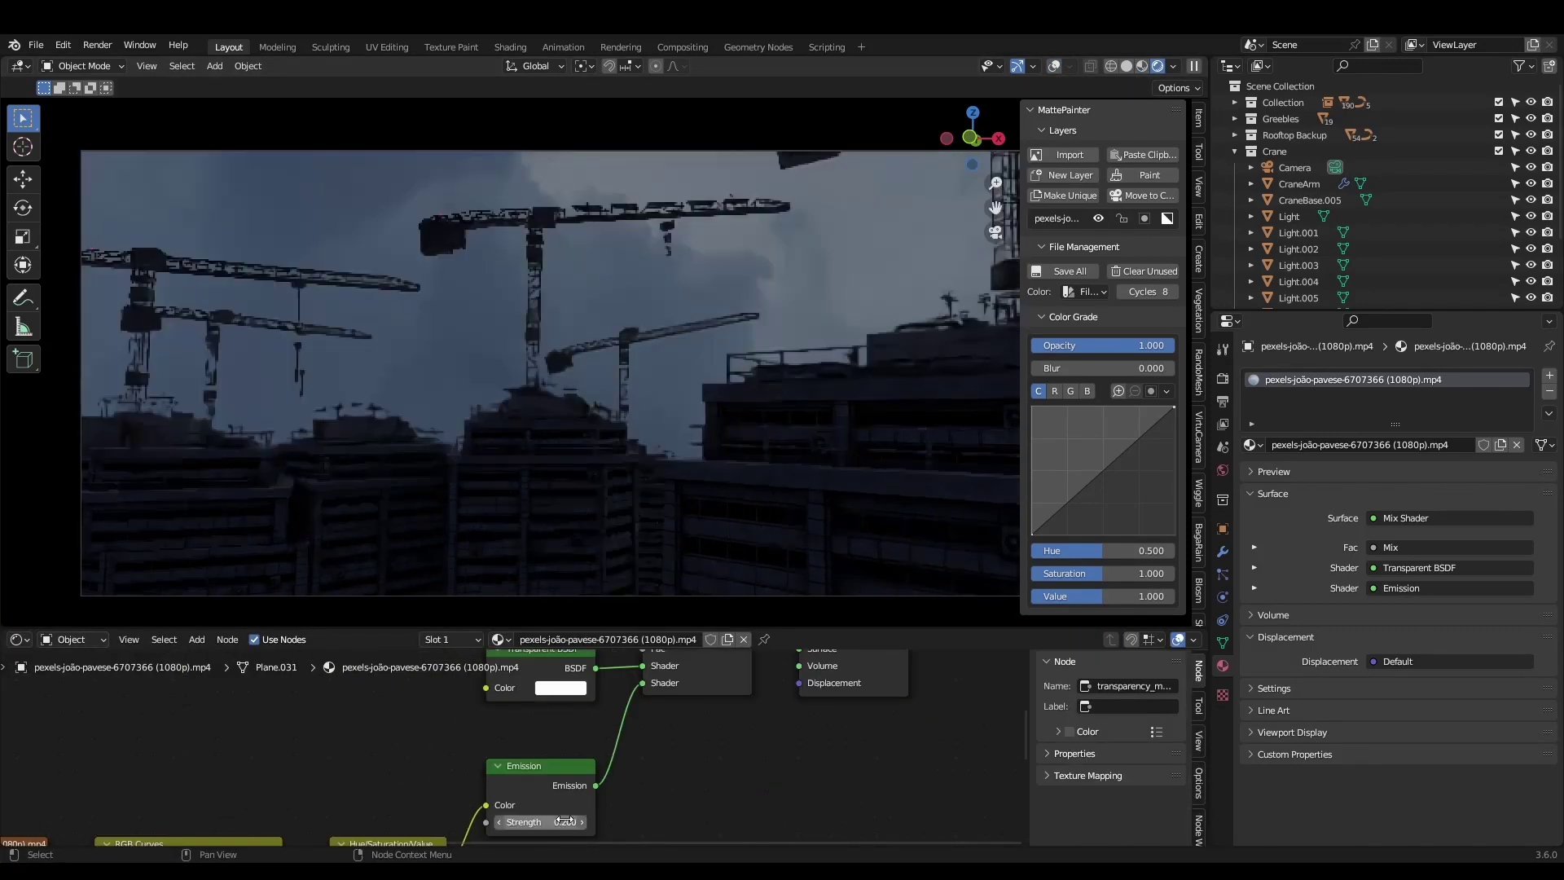
- Save the file and switch the area below the viewport from shader nodes to the Timeline
{"action": "key", "text": "ctrl+s"}
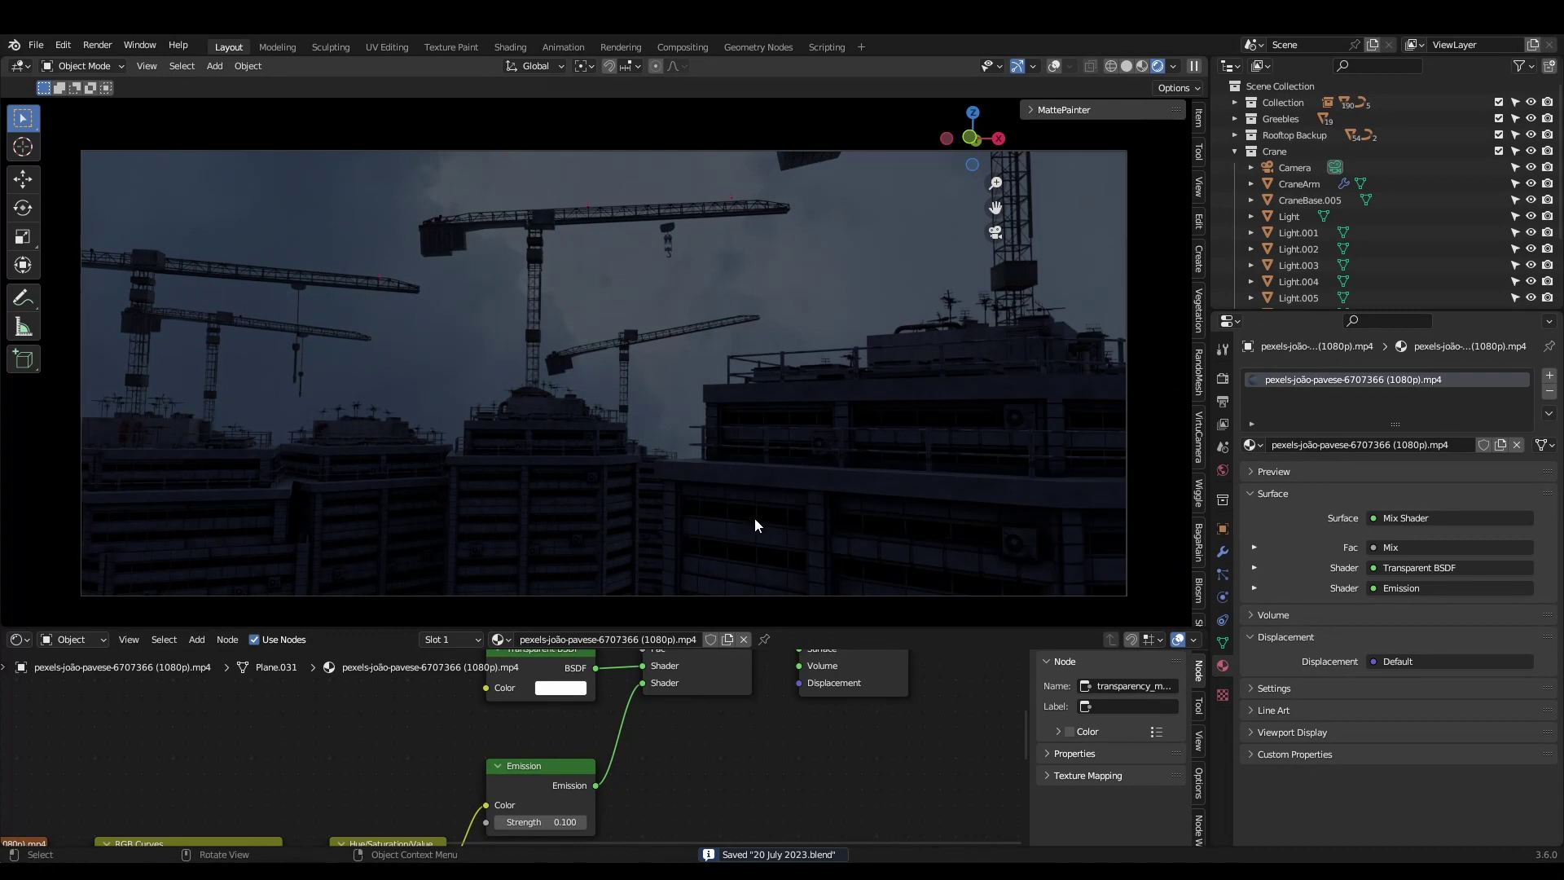
{"action": "left_click", "coordinate": [16, 638]}
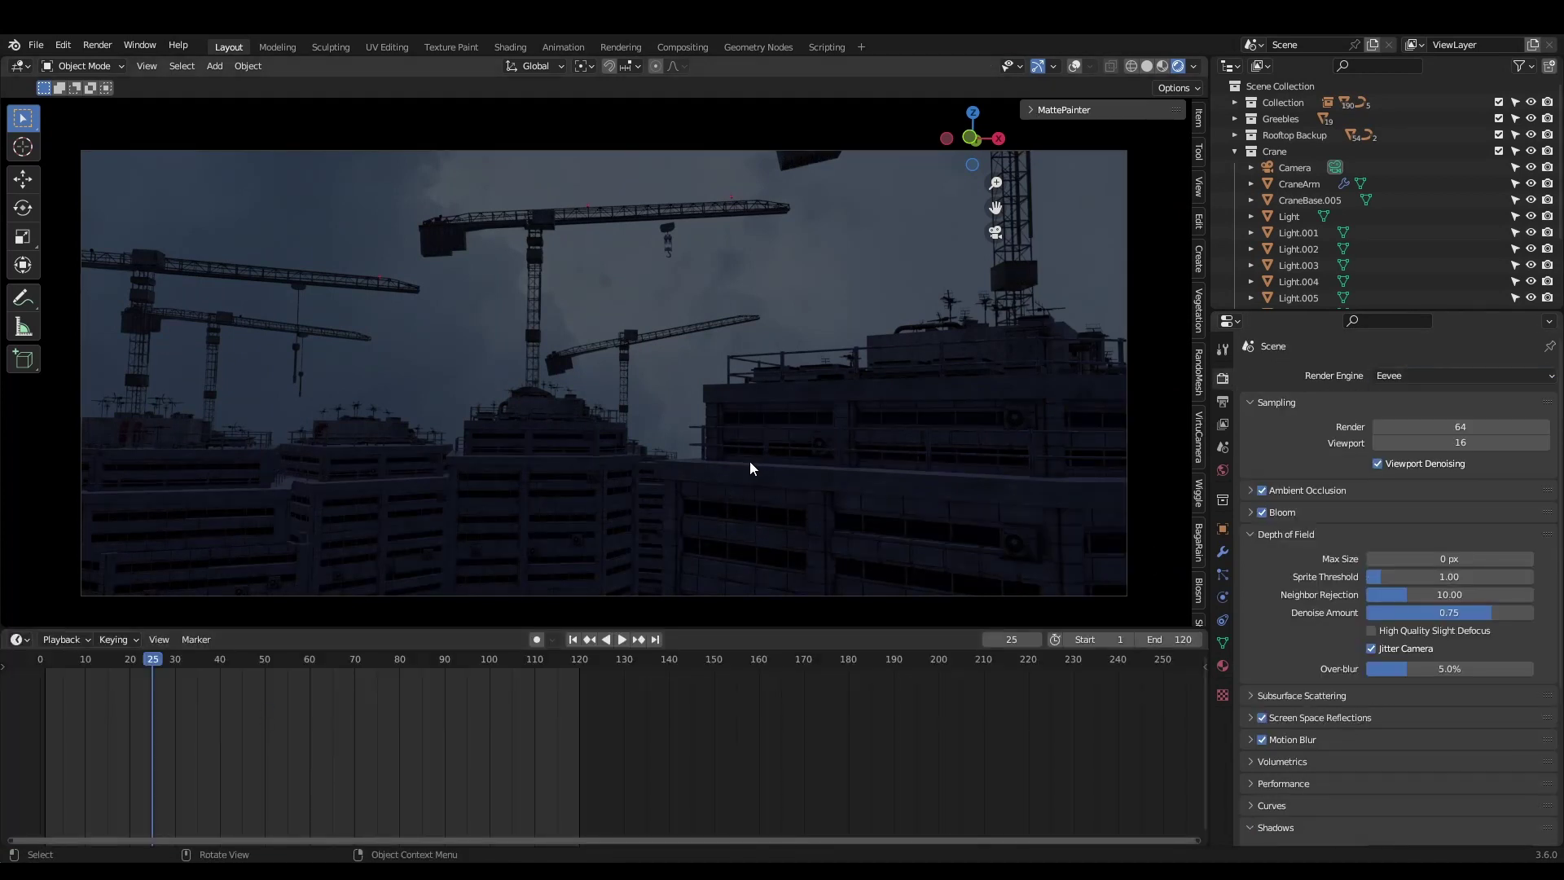
{"action": "key", "text": "ctrl+s"}
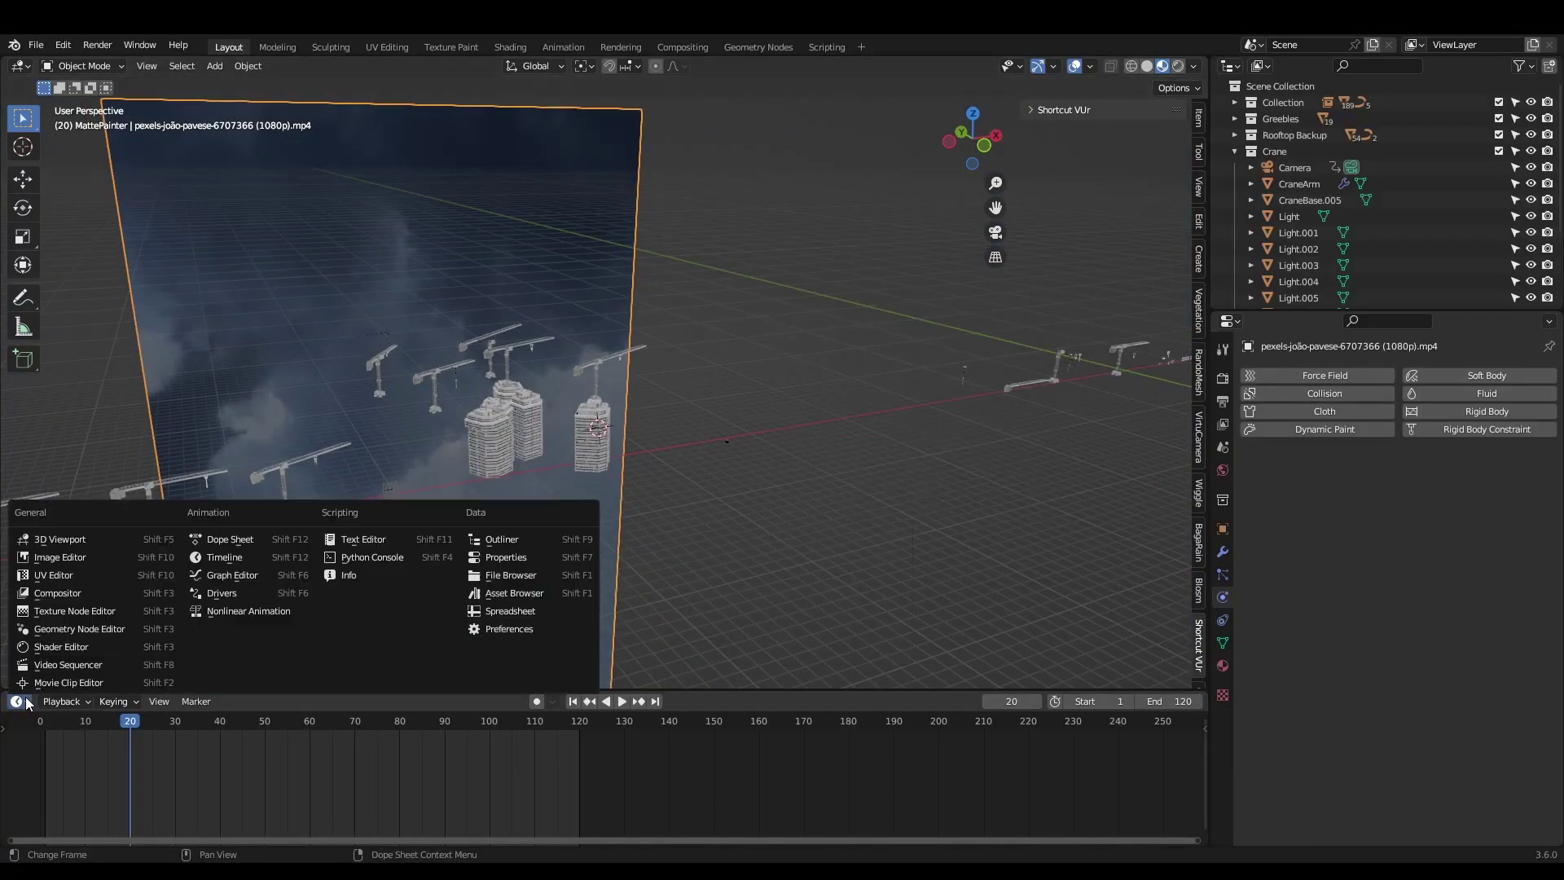
- Turn the area below the viewport into an Asset Browser and search its library for smoke and steam
{"action": "left_click", "coordinate": [505, 588]}
{"action": "left_click_drag", "start_coordinate": [293, 691], "coordinate": [293, 639]}
{"action": "type", "text": "smoke"}
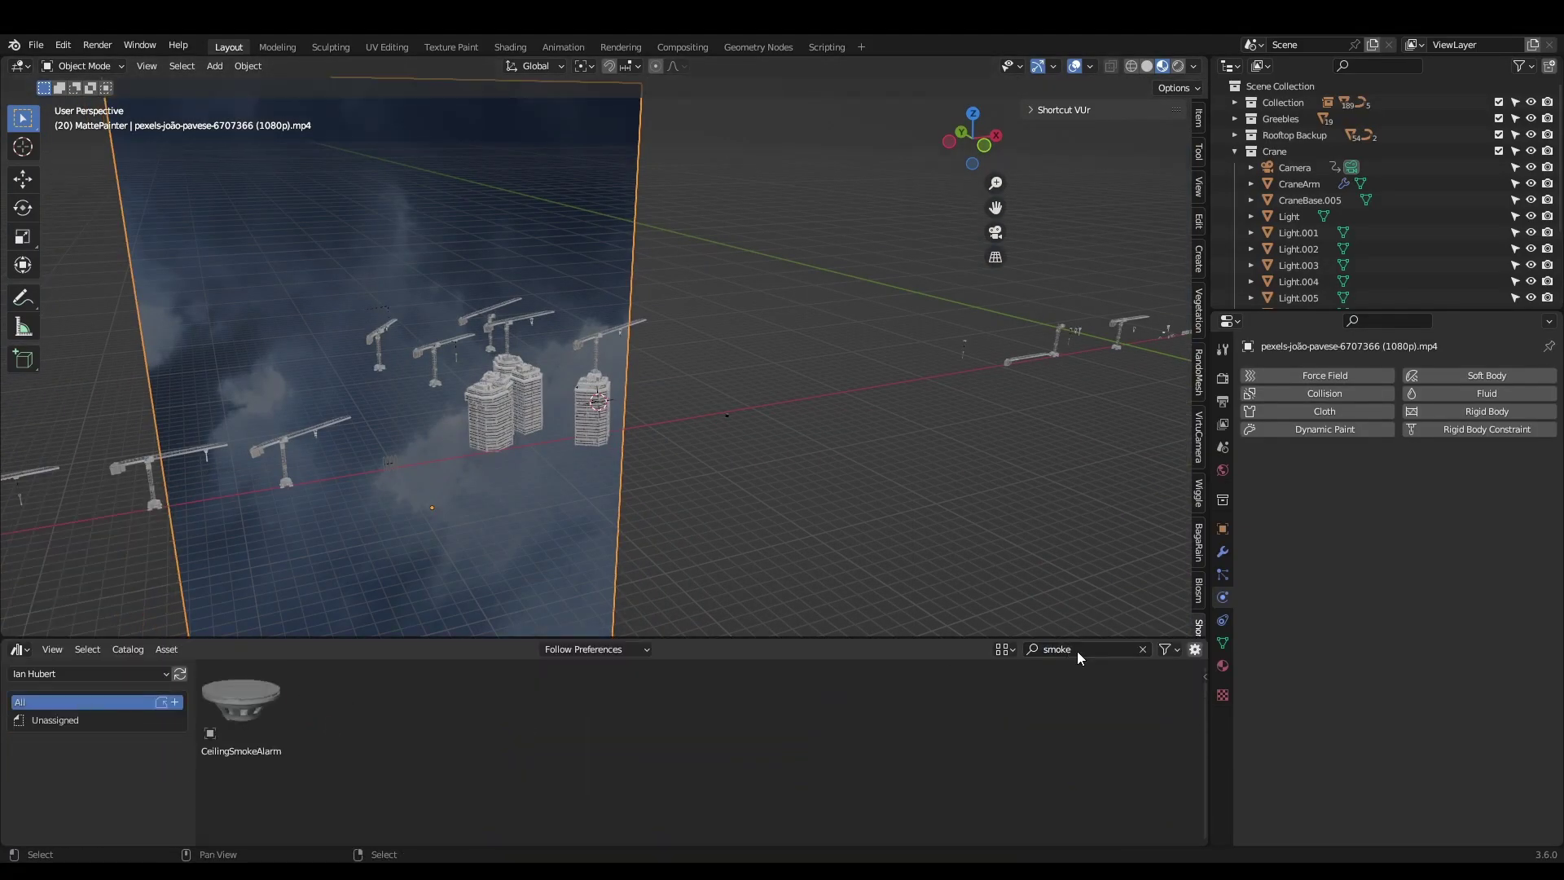
{"action": "left_click", "coordinate": [1059, 649]}
{"action": "type", "text": "steam"}
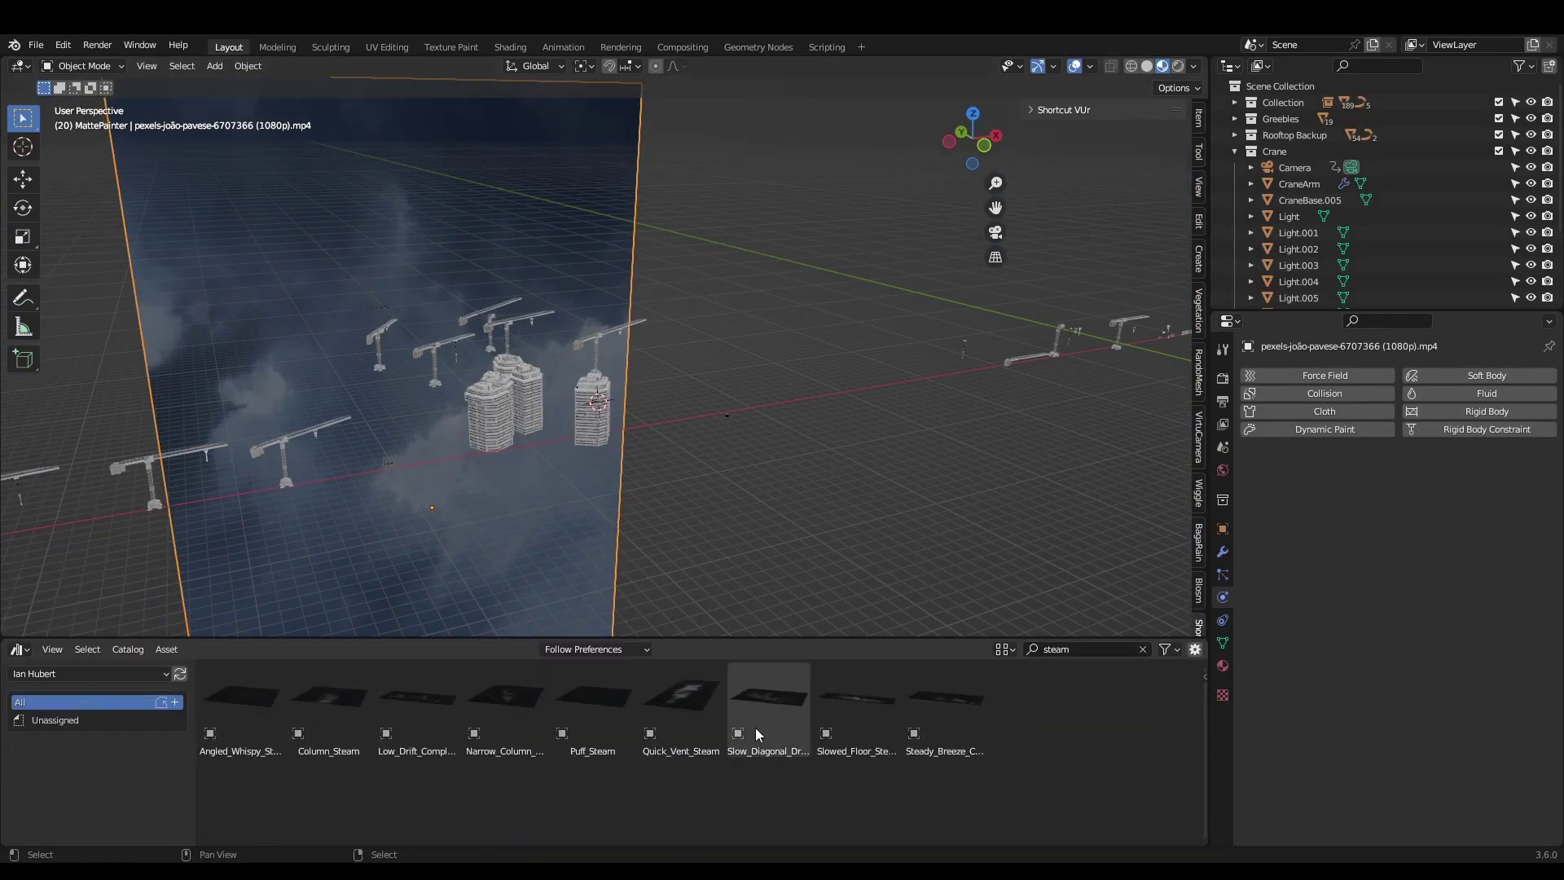
- Place the Steady_Breeze_Chimney_Steam asset in the scene and rotate it 90° about X
{"action": "left_click_drag", "start_coordinate": [945, 705], "coordinate": [967, 408]}
{"action": "key", "text": "r"}
{"action": "key", "text": "x"}
{"action": "key", "text": "9"}
{"action": "key", "text": "0"}
{"action": "key", "text": "Return"}
{"action": "key", "text": "KP_1"}
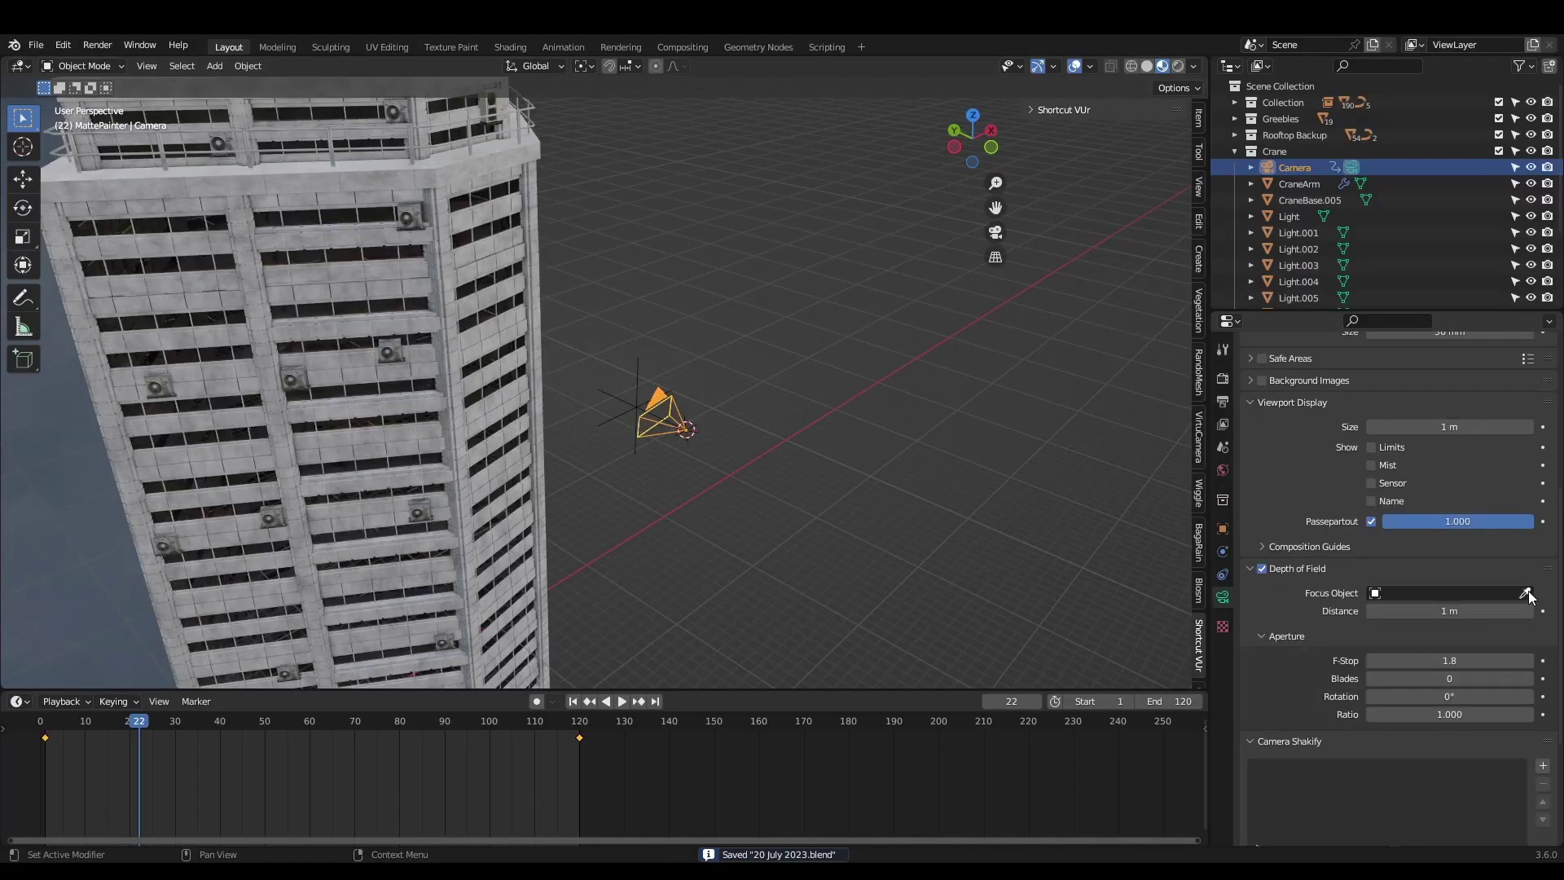
- Pick the empty beside the camera as the focus object for the camera's depth of field
{"action": "left_click", "coordinate": [642, 384]}
{"action": "left_click", "coordinate": [1223, 527]}
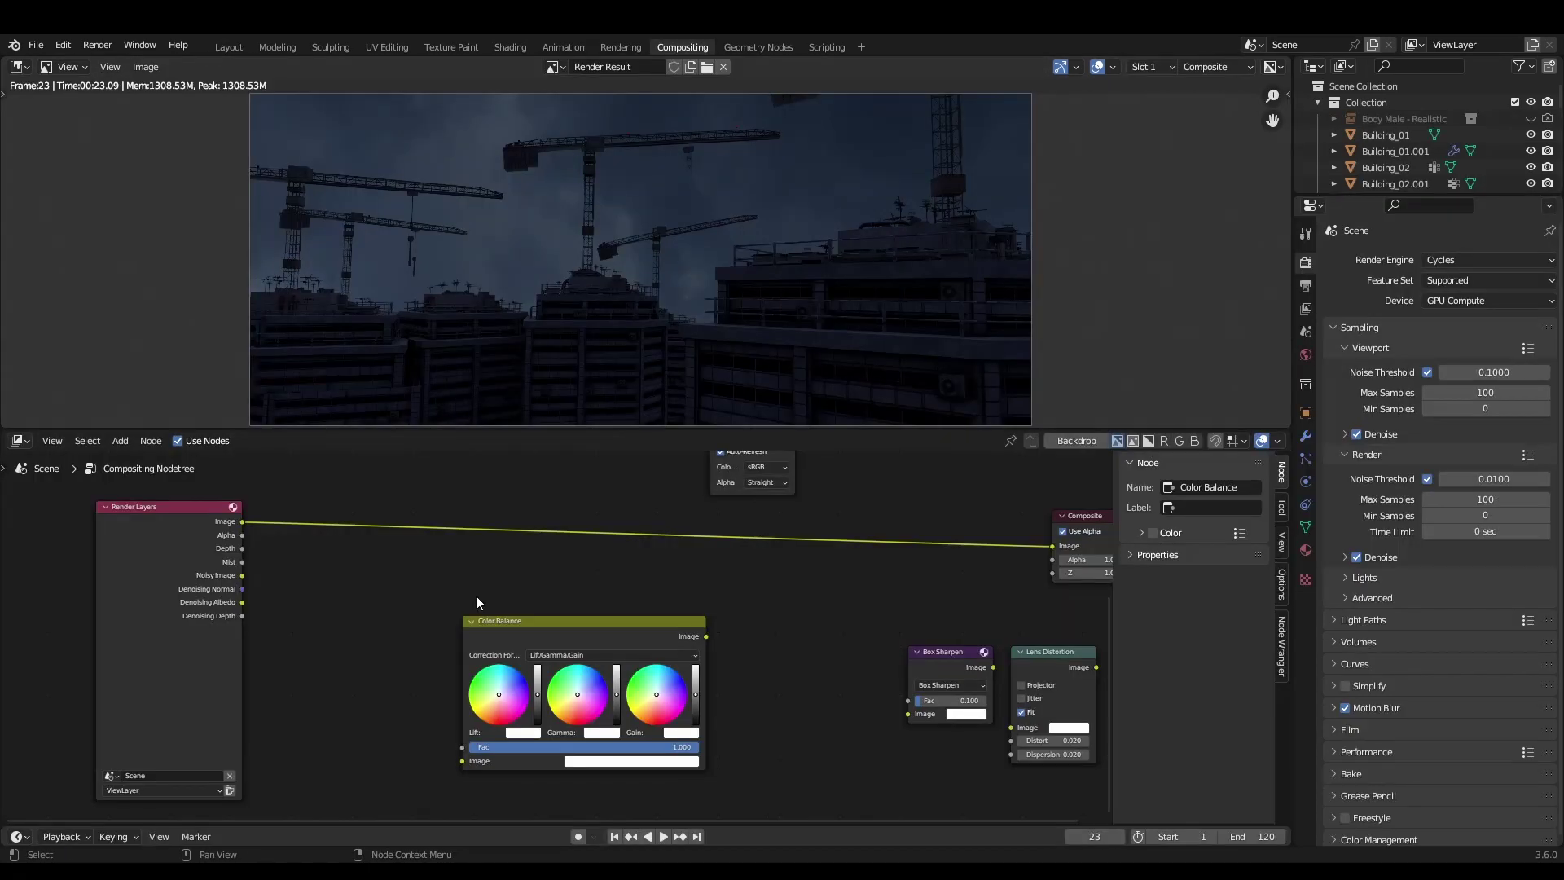
- Insert a Gaussian Blur node with X and Y size 1 after Render Layers, followed by the Color Balance node
{"action": "key", "text": "shift+a"}
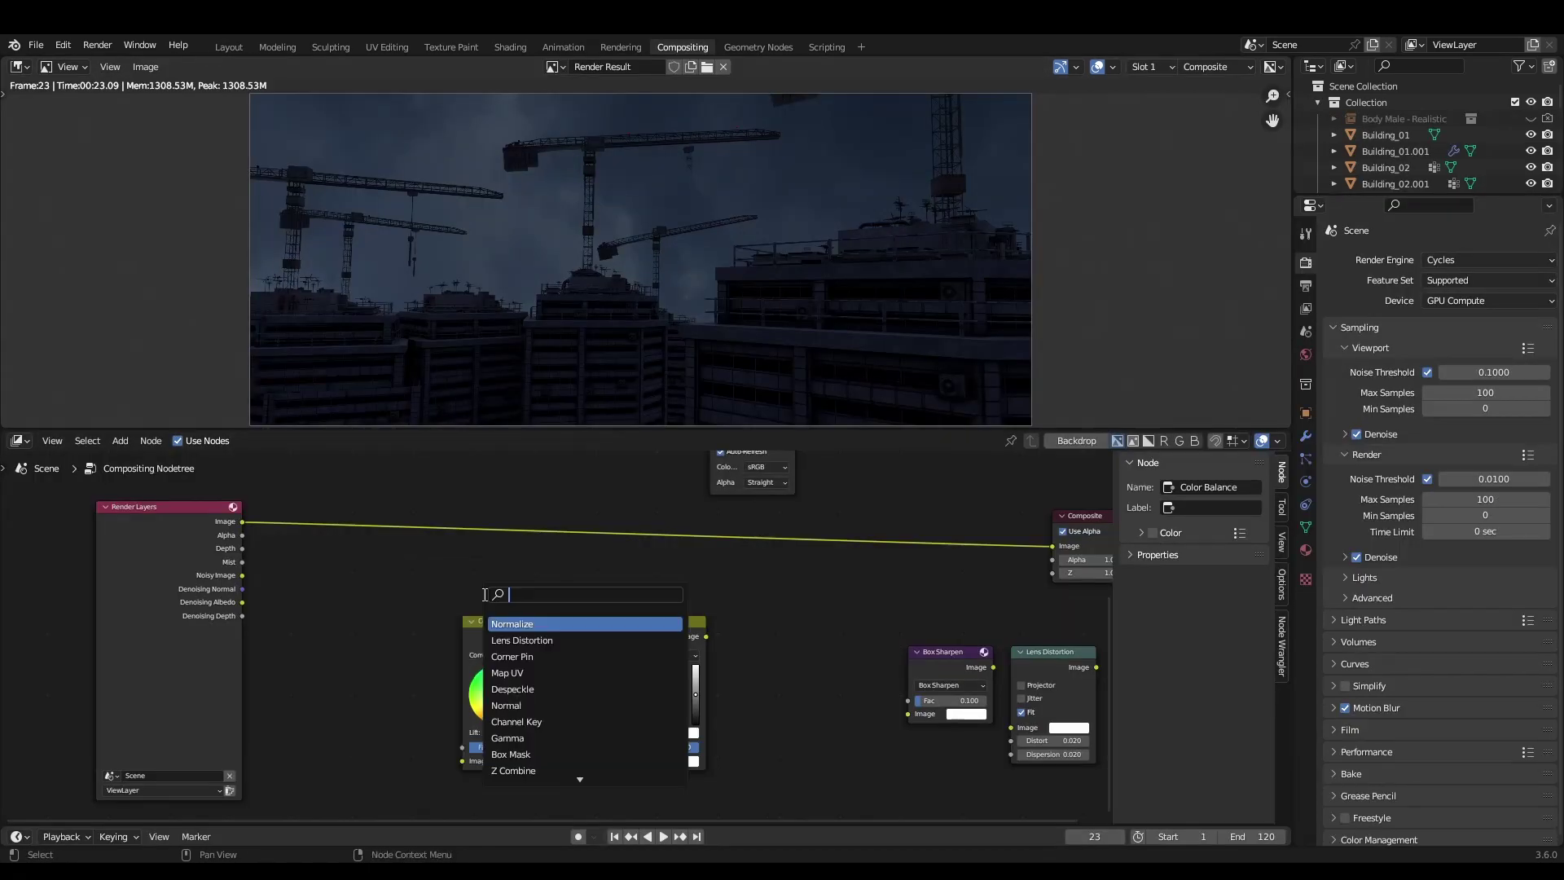
{"action": "key", "text": "Return"}
{"action": "left_click", "coordinate": [412, 521]}
{"action": "scroll", "coordinate": [551, 620], "scroll_direction": "up", "scroll_amount": 2}
{"action": "double_click", "coordinate": [295, 583]}
{"action": "type", "text": "1"}
{"action": "left_click", "coordinate": [430, 658]}
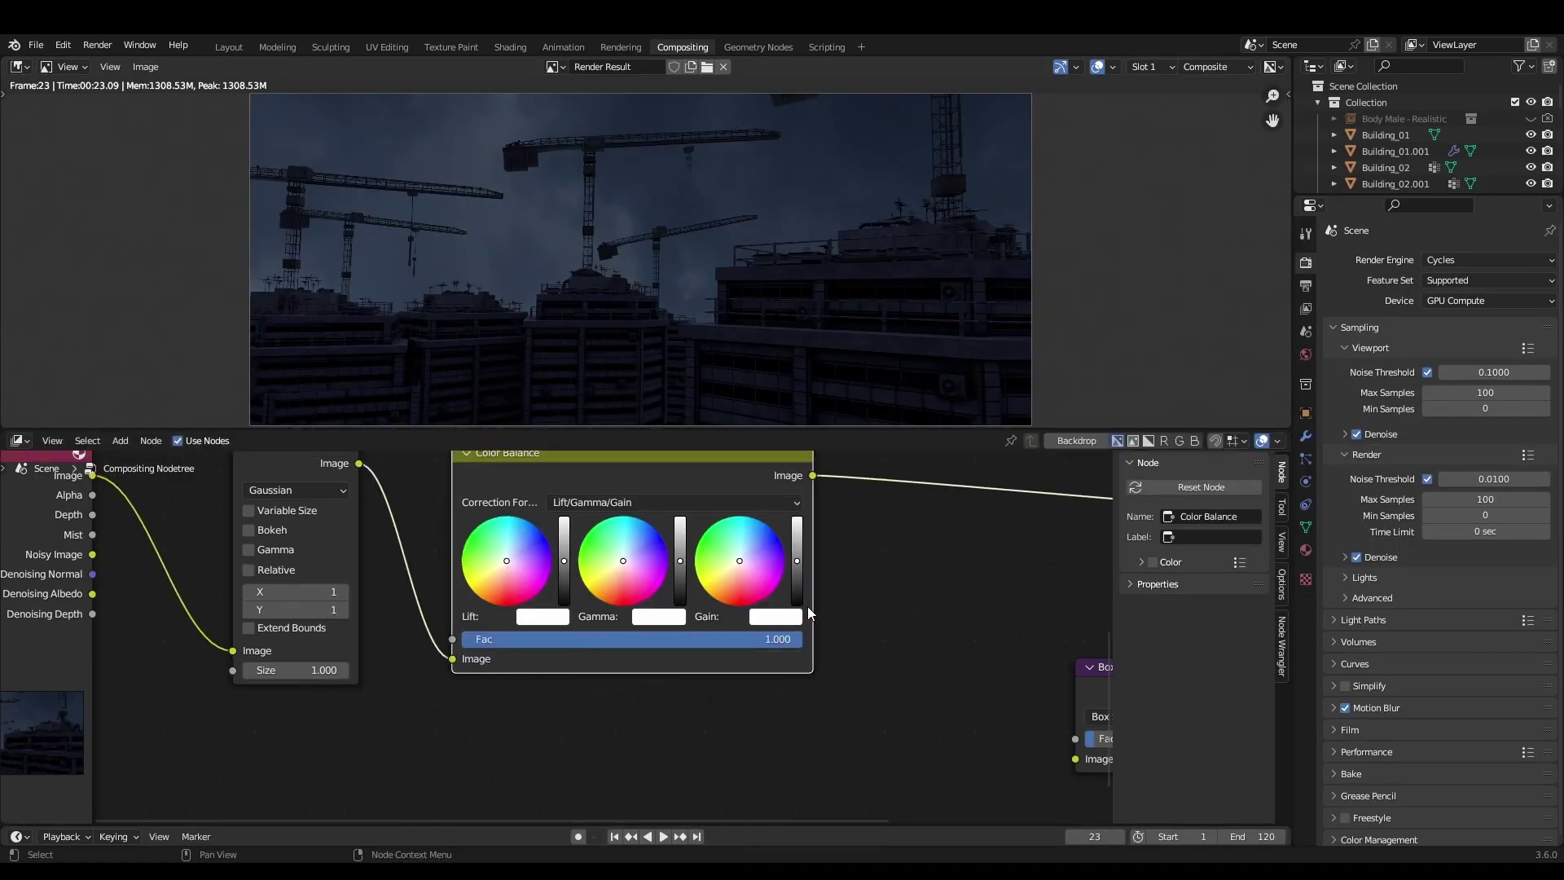
- Insert a Mix node between Color Balance and Composite, and connect the image sequence to its second image input
{"action": "key", "text": "KP_Decimal"}
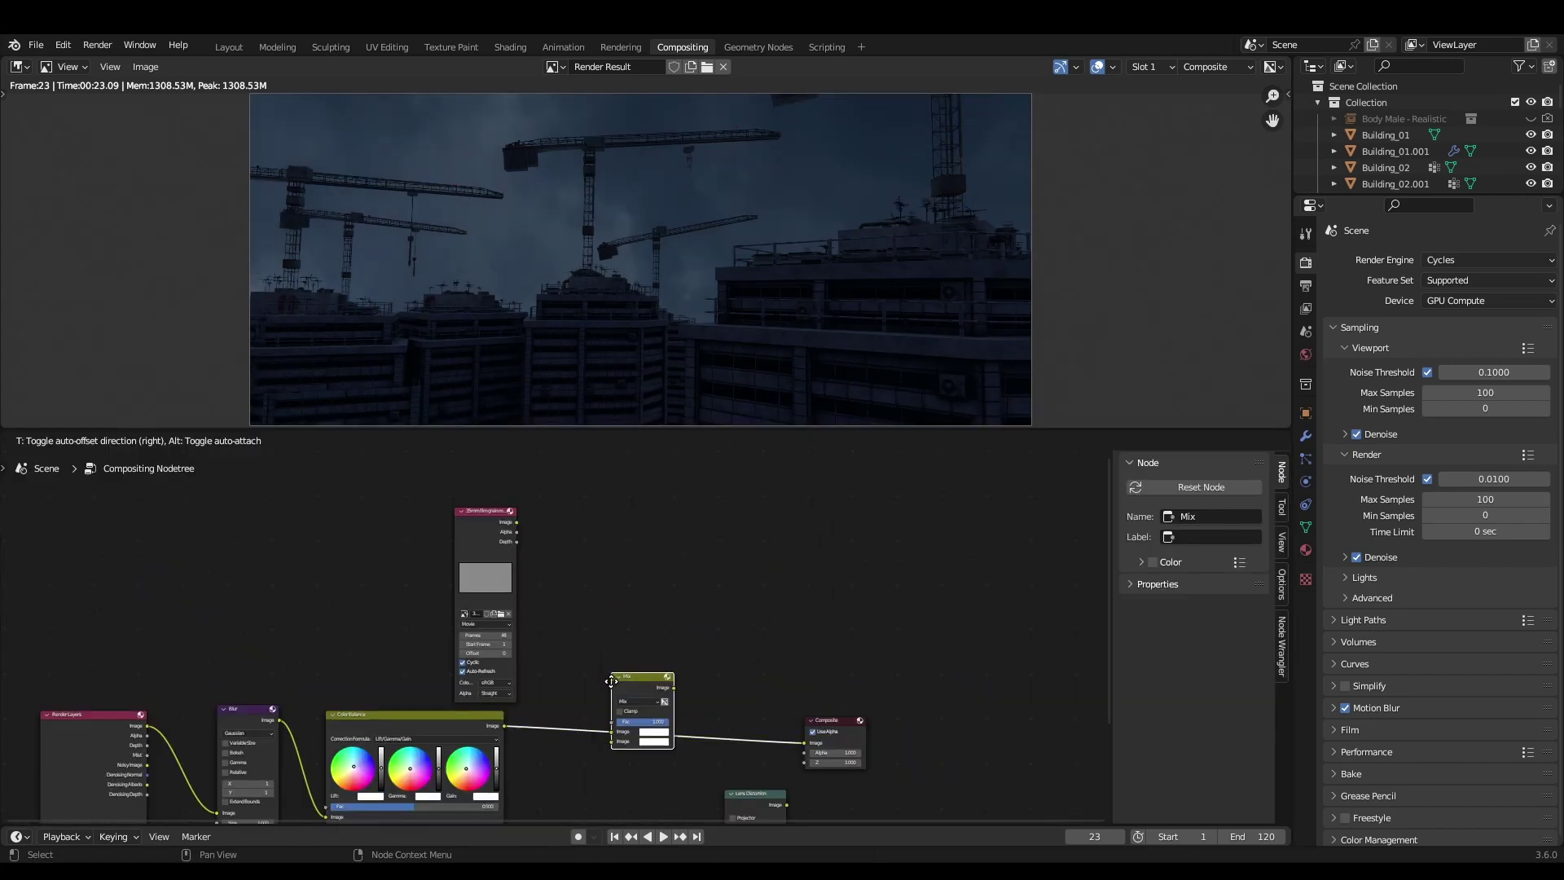
{"action": "left_click", "coordinate": [611, 681]}
{"action": "left_click_drag", "start_coordinate": [516, 522], "coordinate": [612, 741]}
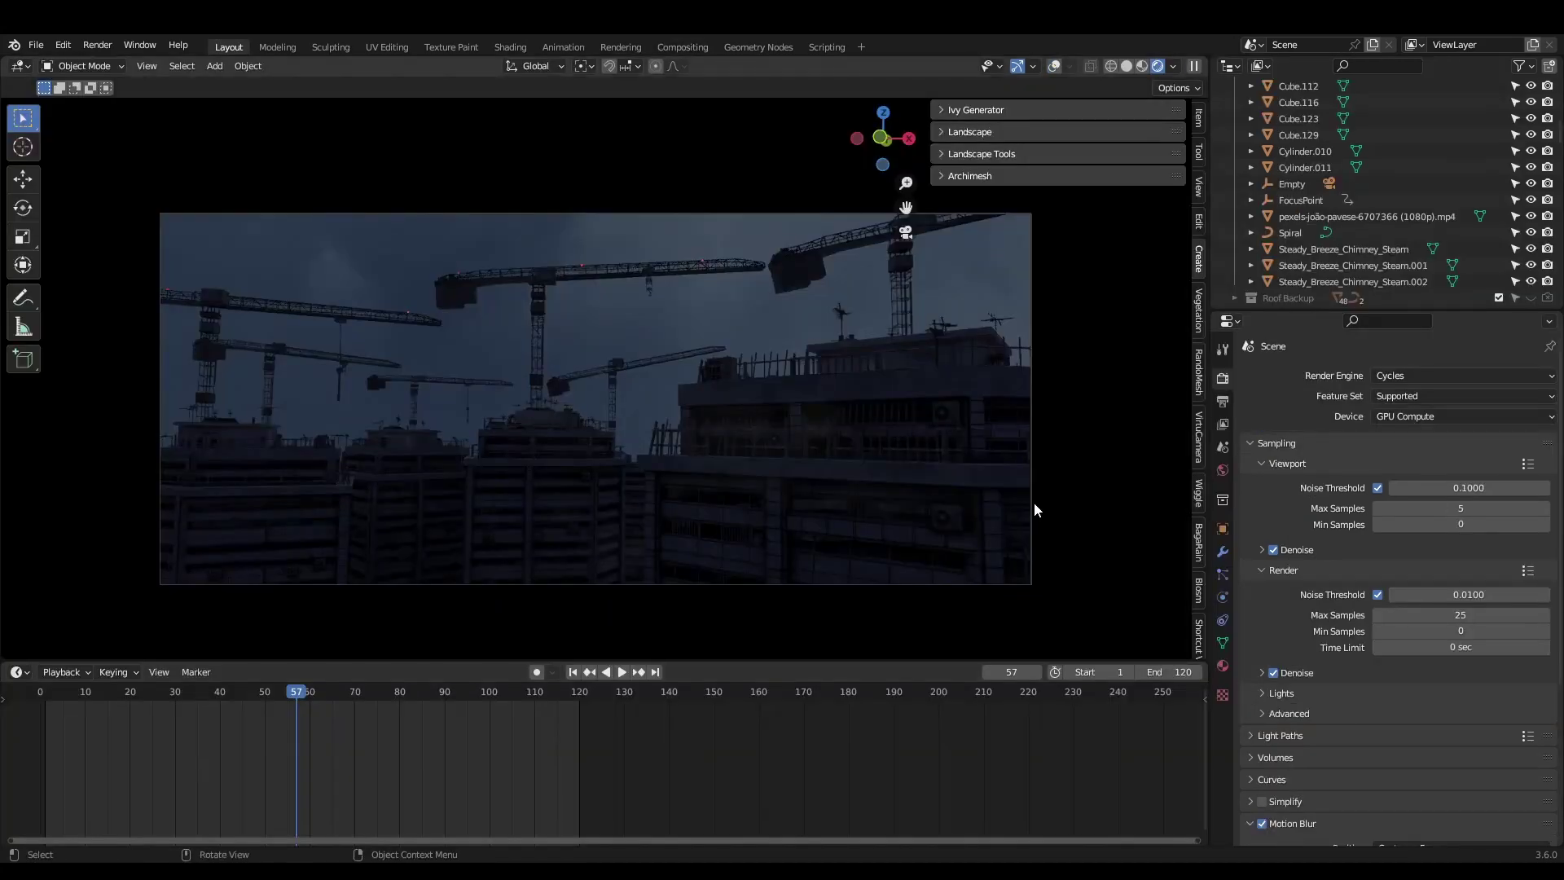
- Display the Mist render pass in the rendered viewport
{"action": "left_click", "coordinate": [1222, 424]}
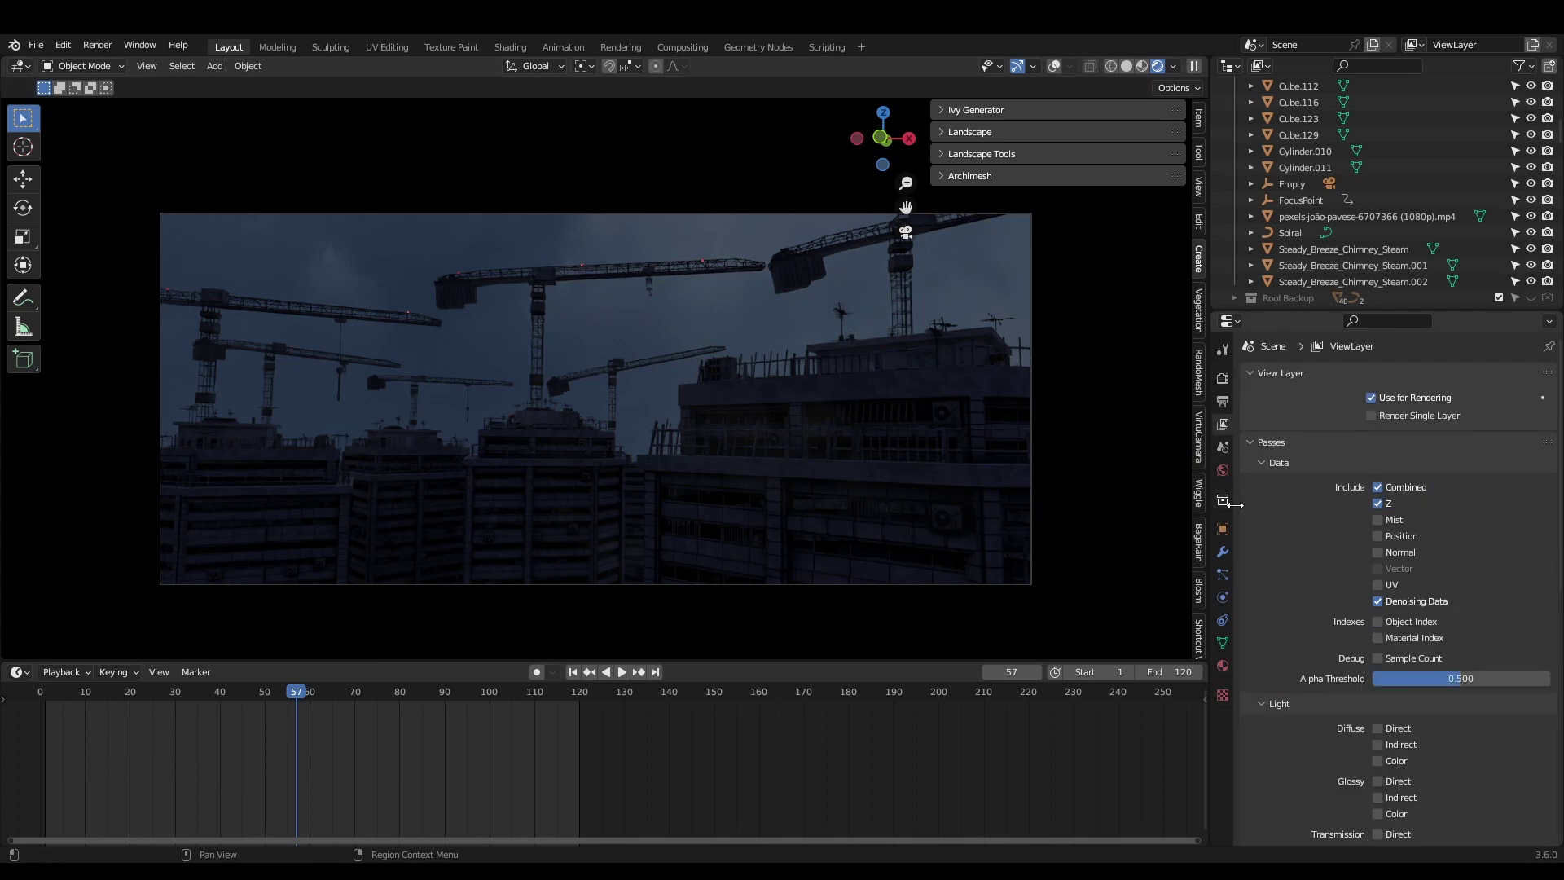
{"action": "left_click", "coordinate": [1221, 470]}
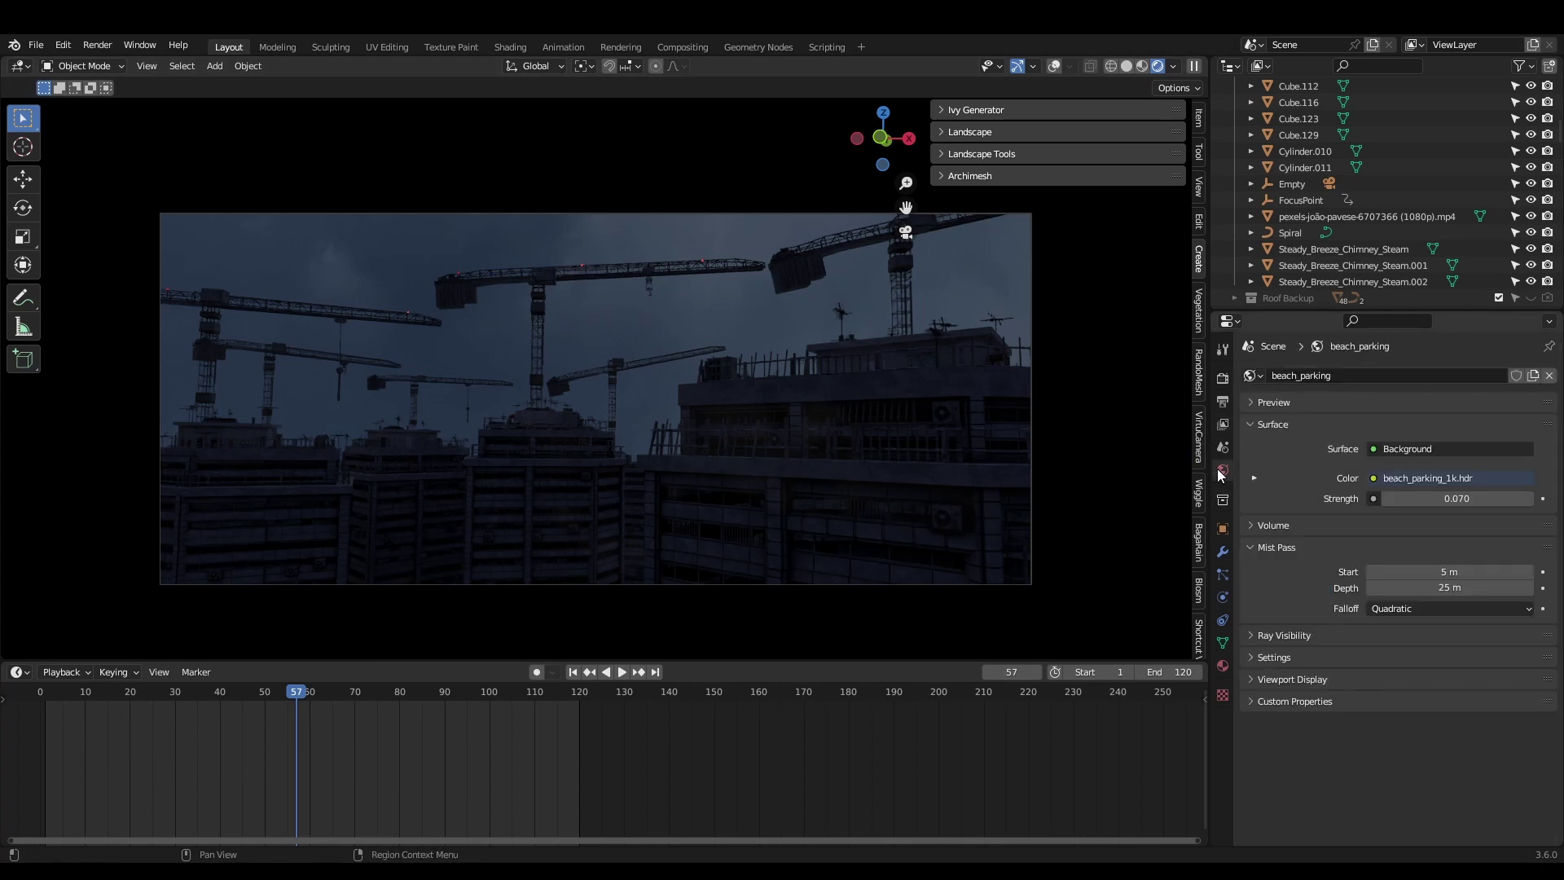
{"action": "left_click", "coordinate": [1173, 66]}
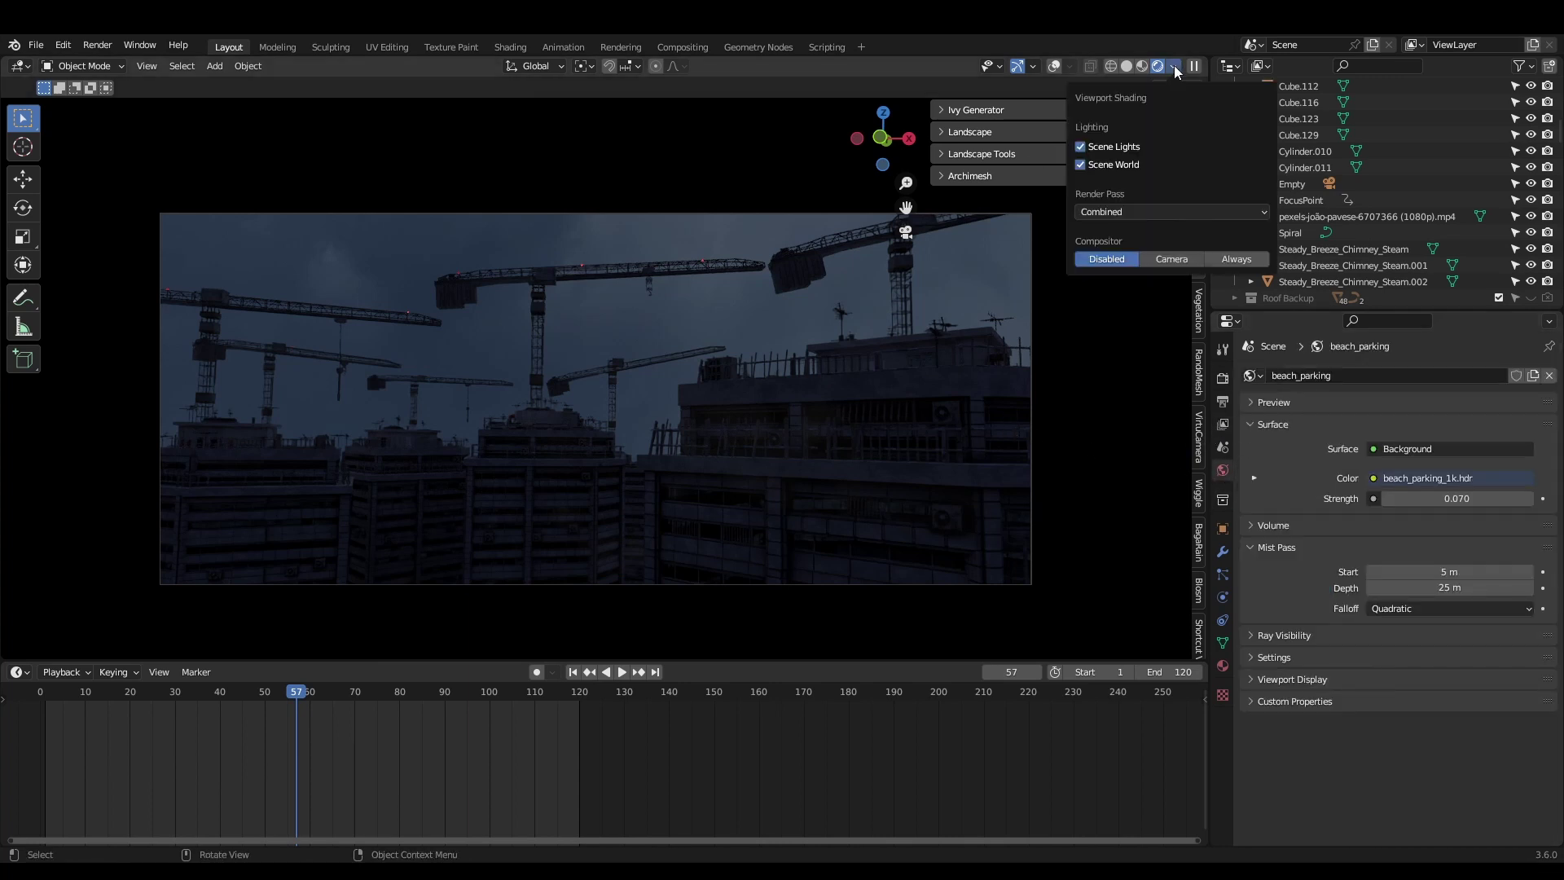
{"action": "left_click", "coordinate": [1170, 212]}
{"action": "left_click", "coordinate": [1172, 313]}
- Set the depth of the world's Mist Pass to 200 m
{"action": "left_click", "coordinate": [1222, 424]}
{"action": "left_click", "coordinate": [1222, 470]}
{"action": "left_click", "coordinate": [1445, 590]}
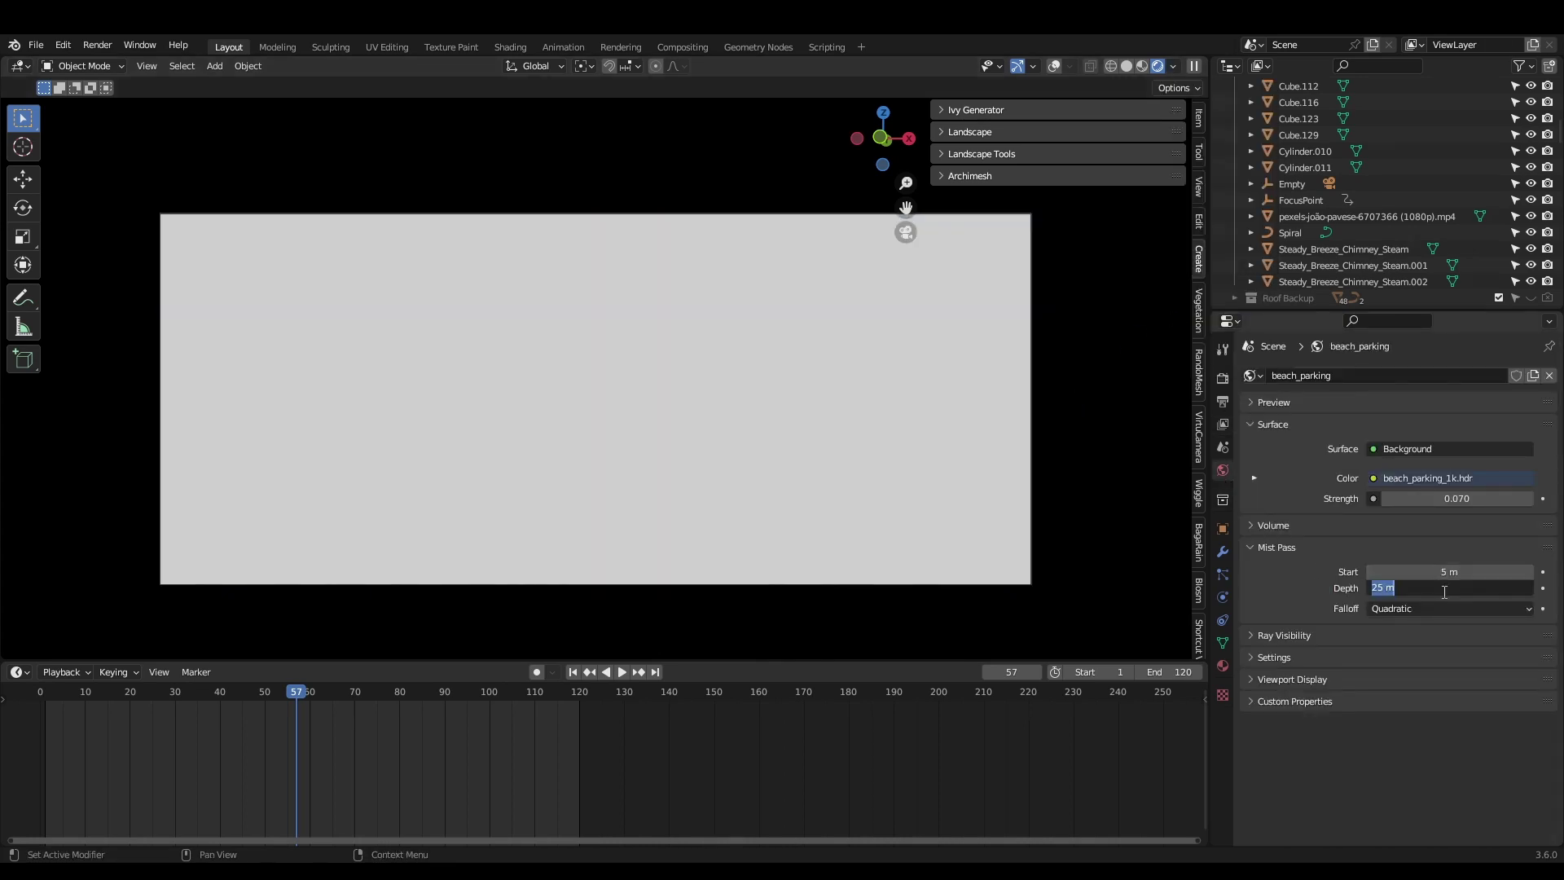
- Switch the viewport's render pass from Mist back to Combined
{"action": "left_click", "coordinate": [1174, 66]}
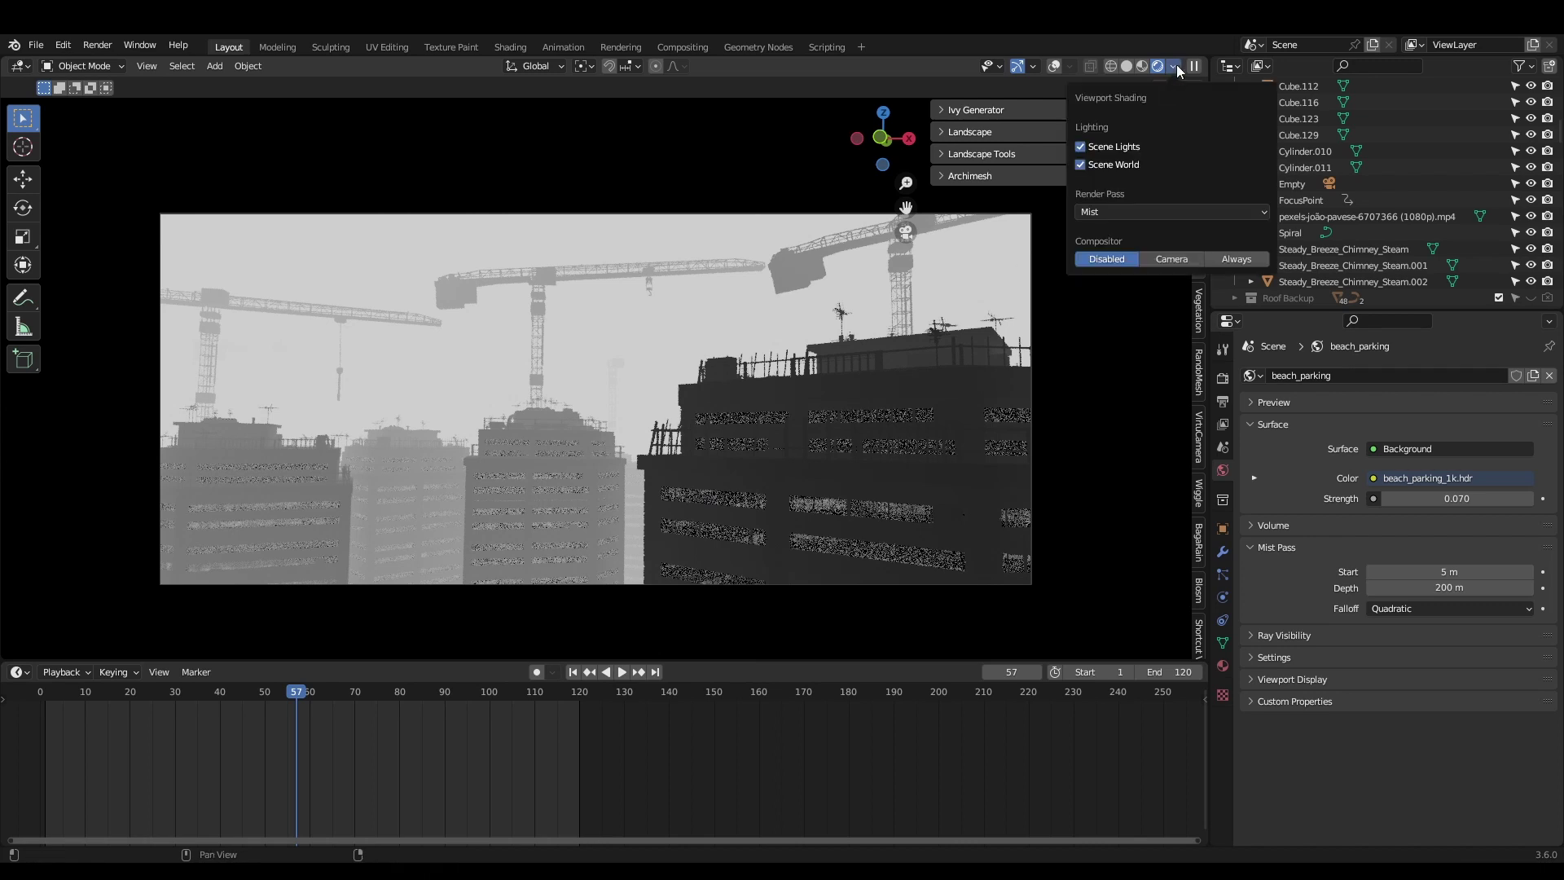
{"action": "left_click", "coordinate": [1161, 214]}
{"action": "left_click", "coordinate": [848, 257]}
- Open the compositing workspace and move the Render Layers node farther away from the Glare node
{"action": "left_click", "coordinate": [683, 46]}
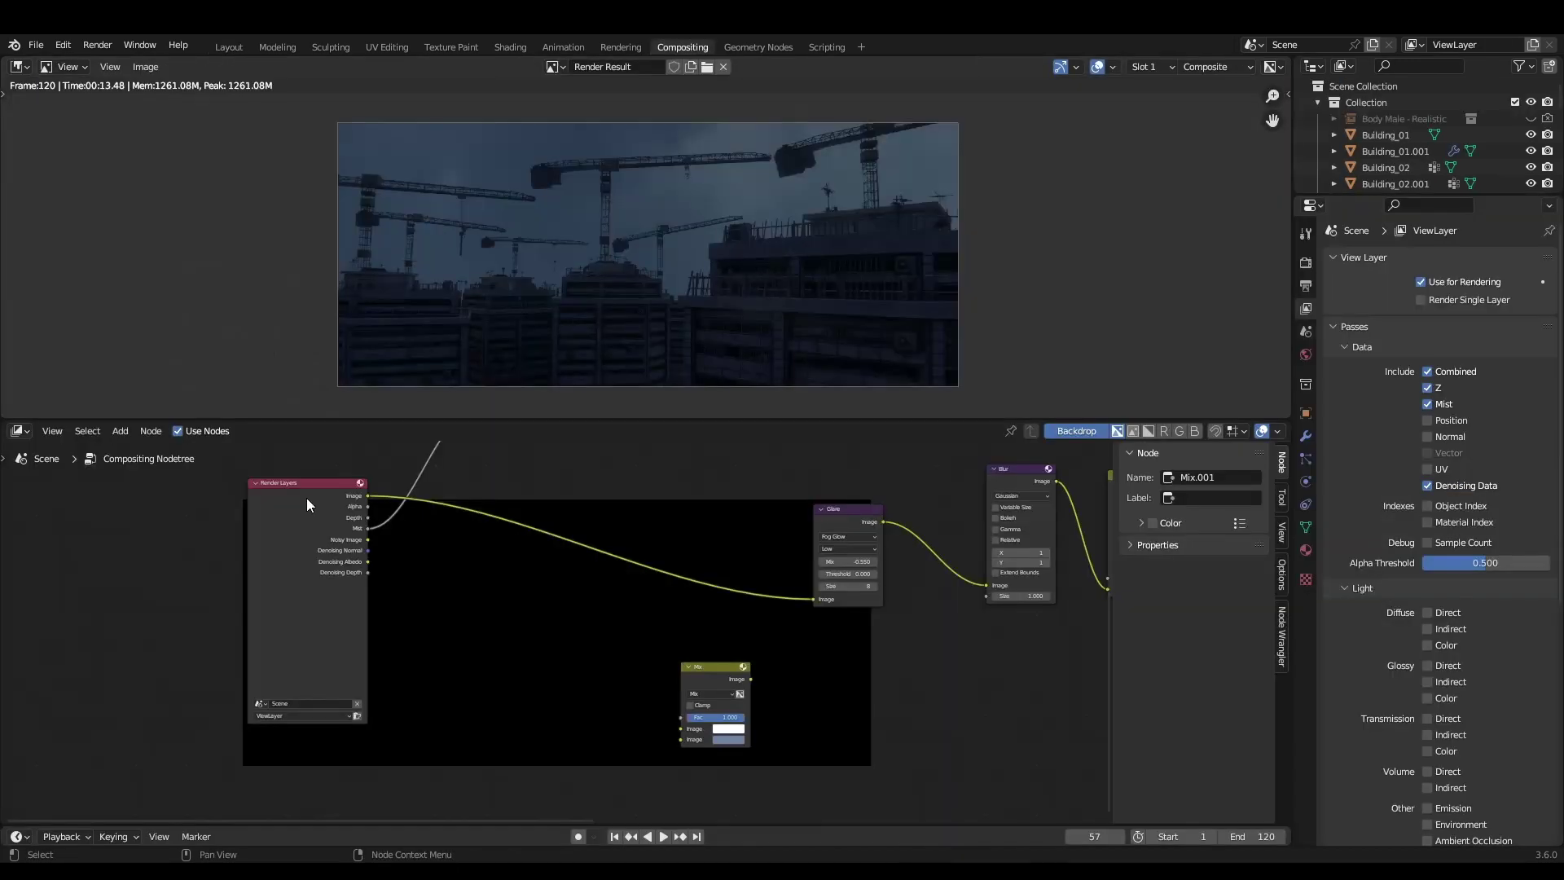
{"action": "left_click_drag", "start_coordinate": [307, 496], "coordinate": [259, 525]}
{"action": "scroll", "coordinate": [363, 561], "scroll_direction": "up", "scroll_amount": 5}
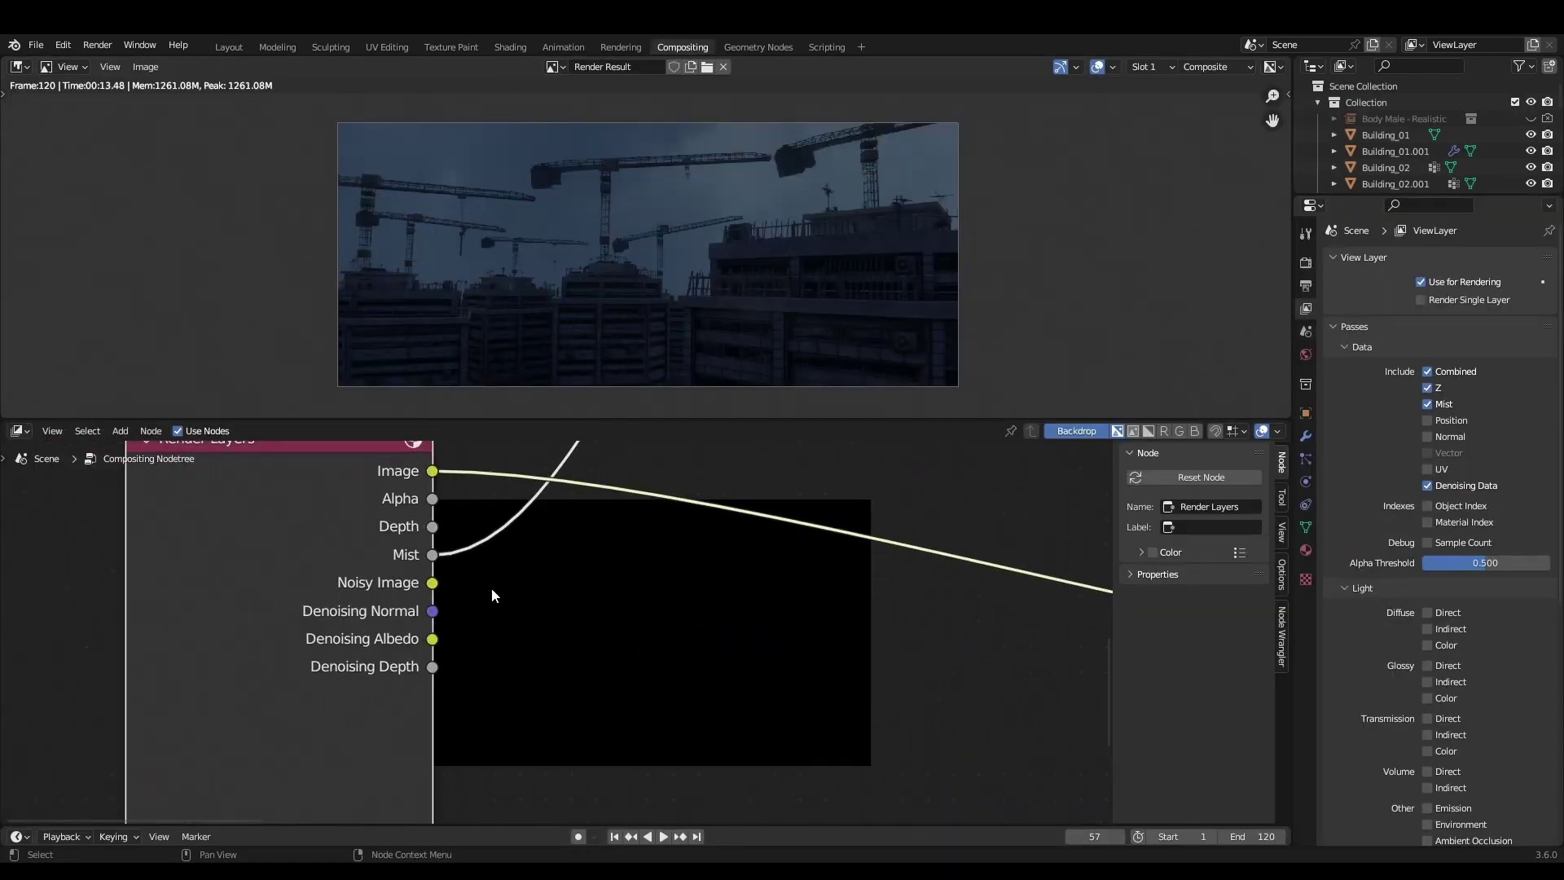
- Insert a Mix color node into the image link between the Render Layers and Glare nodes
{"action": "scroll", "coordinate": [470, 554], "scroll_direction": "down", "scroll_amount": 4}
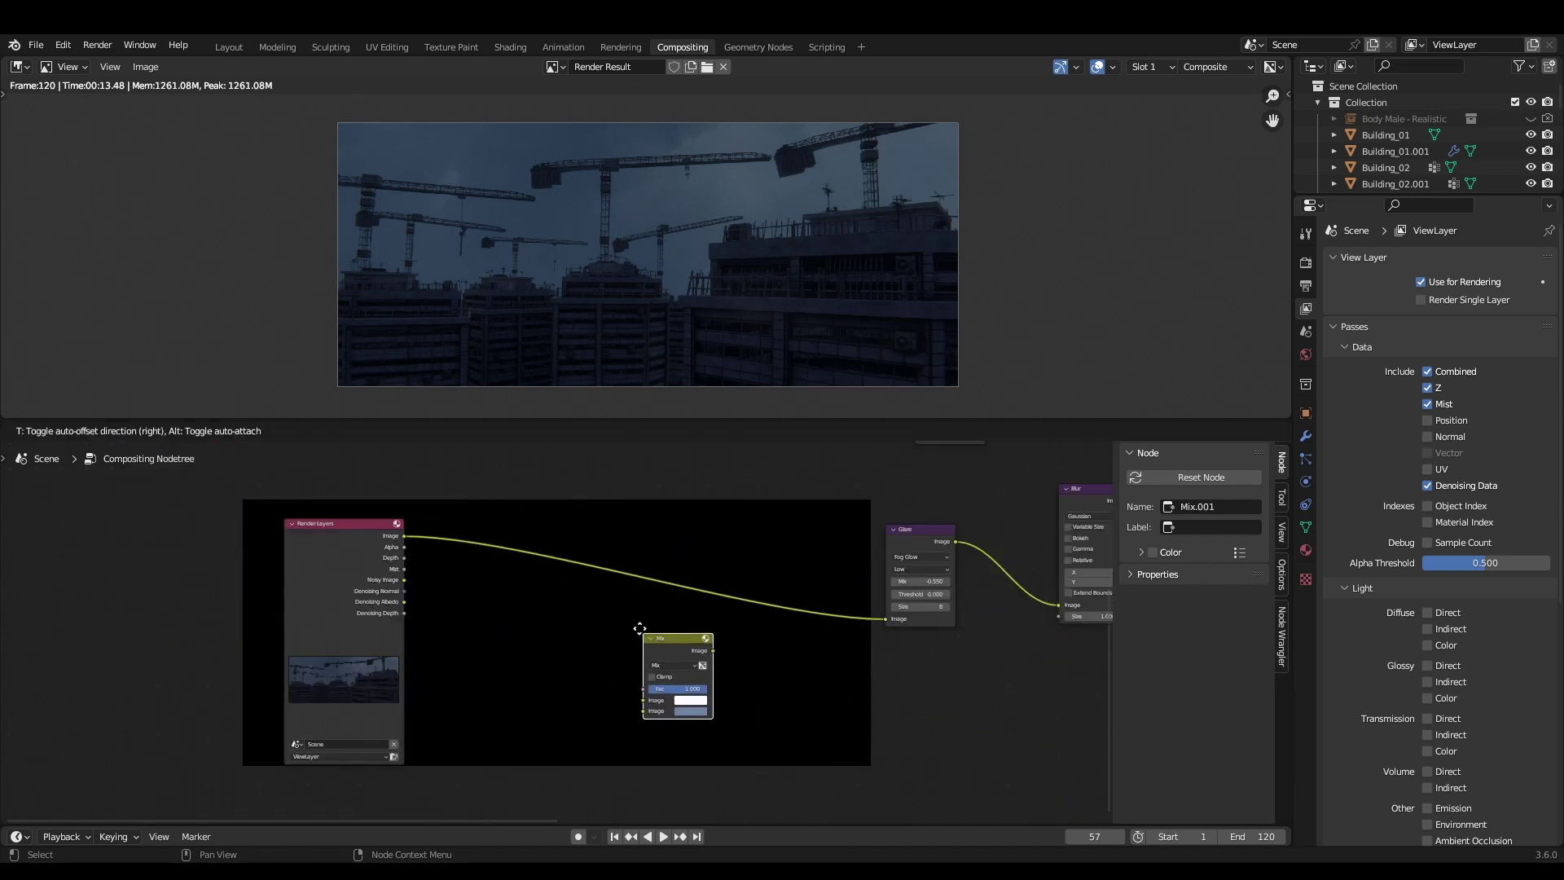
{"action": "left_click_drag", "start_coordinate": [642, 700], "coordinate": [570, 661]}
{"action": "left_click_drag", "start_coordinate": [728, 651], "coordinate": [885, 618]}
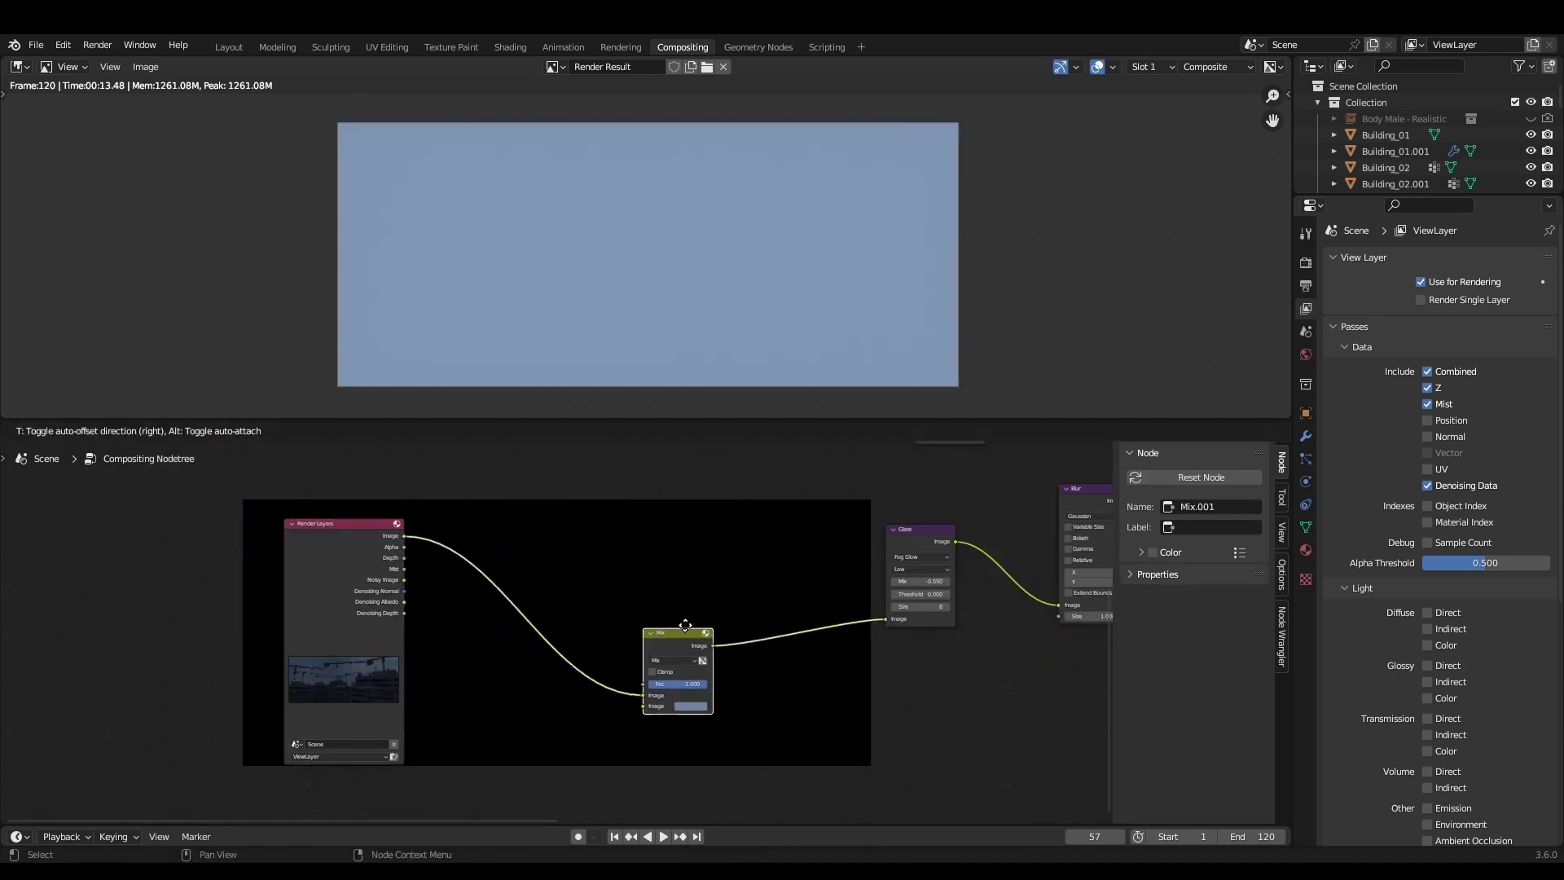
{"action": "scroll", "coordinate": [674, 638], "scroll_direction": "up", "scroll_amount": 3}
{"action": "left_click", "coordinate": [793, 628]}
{"action": "scroll", "coordinate": [893, 638], "scroll_direction": "down", "scroll_amount": 2}
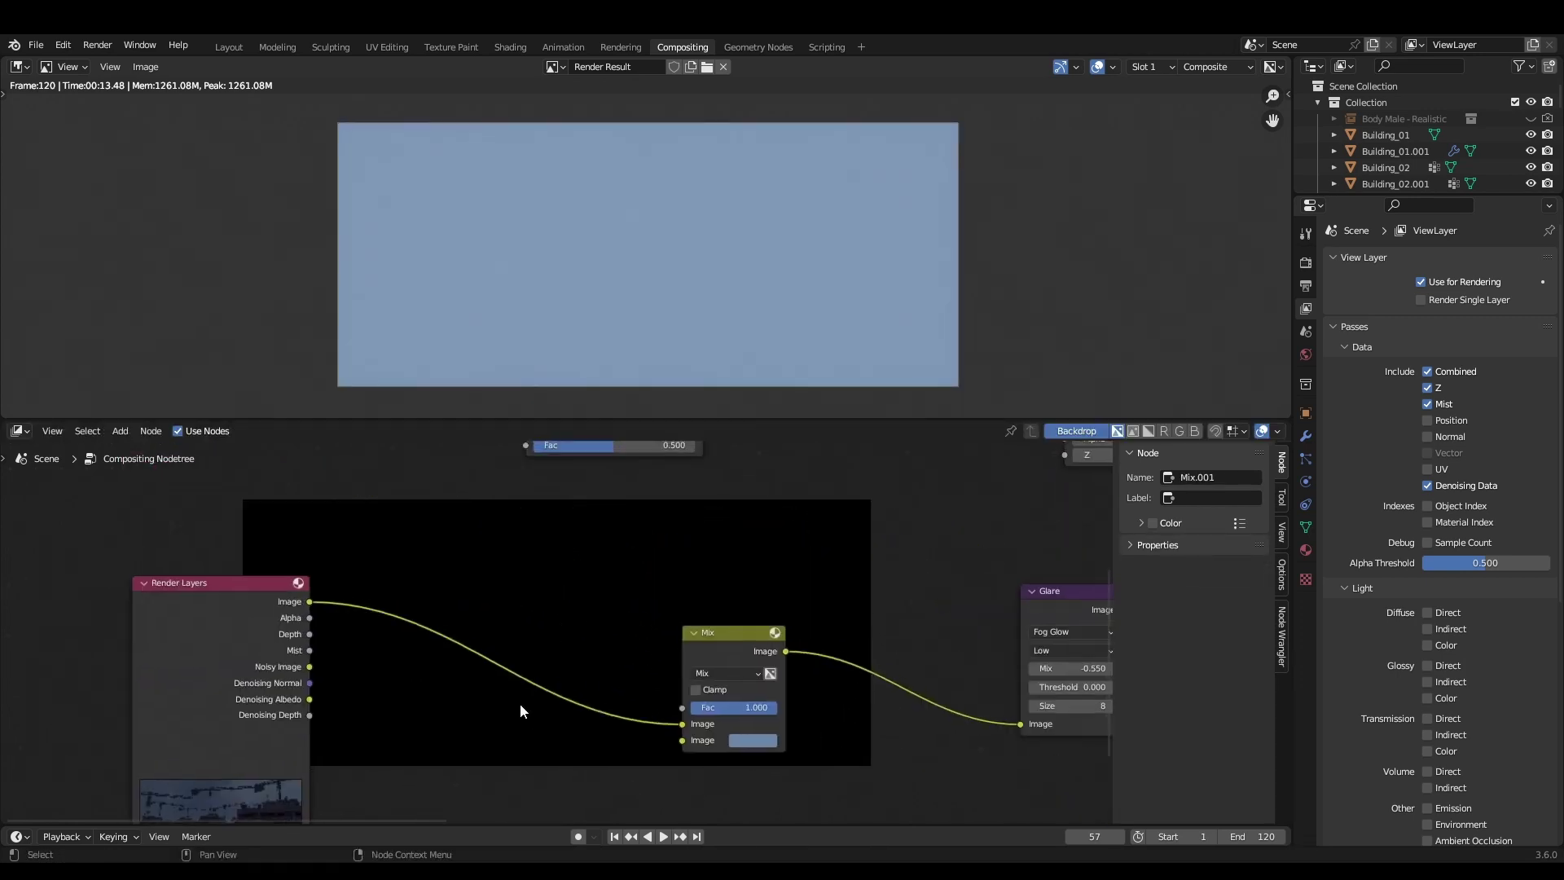
- Connect the Render Layers' Mist output to the Mix node's Fac input and reposition the Render Layers node
{"action": "left_click_drag", "start_coordinate": [310, 648], "coordinate": [685, 701]}
{"action": "left_click_drag", "start_coordinate": [259, 593], "coordinate": [273, 640]}
{"action": "scroll", "coordinate": [489, 619], "scroll_direction": "down", "scroll_amount": 2}
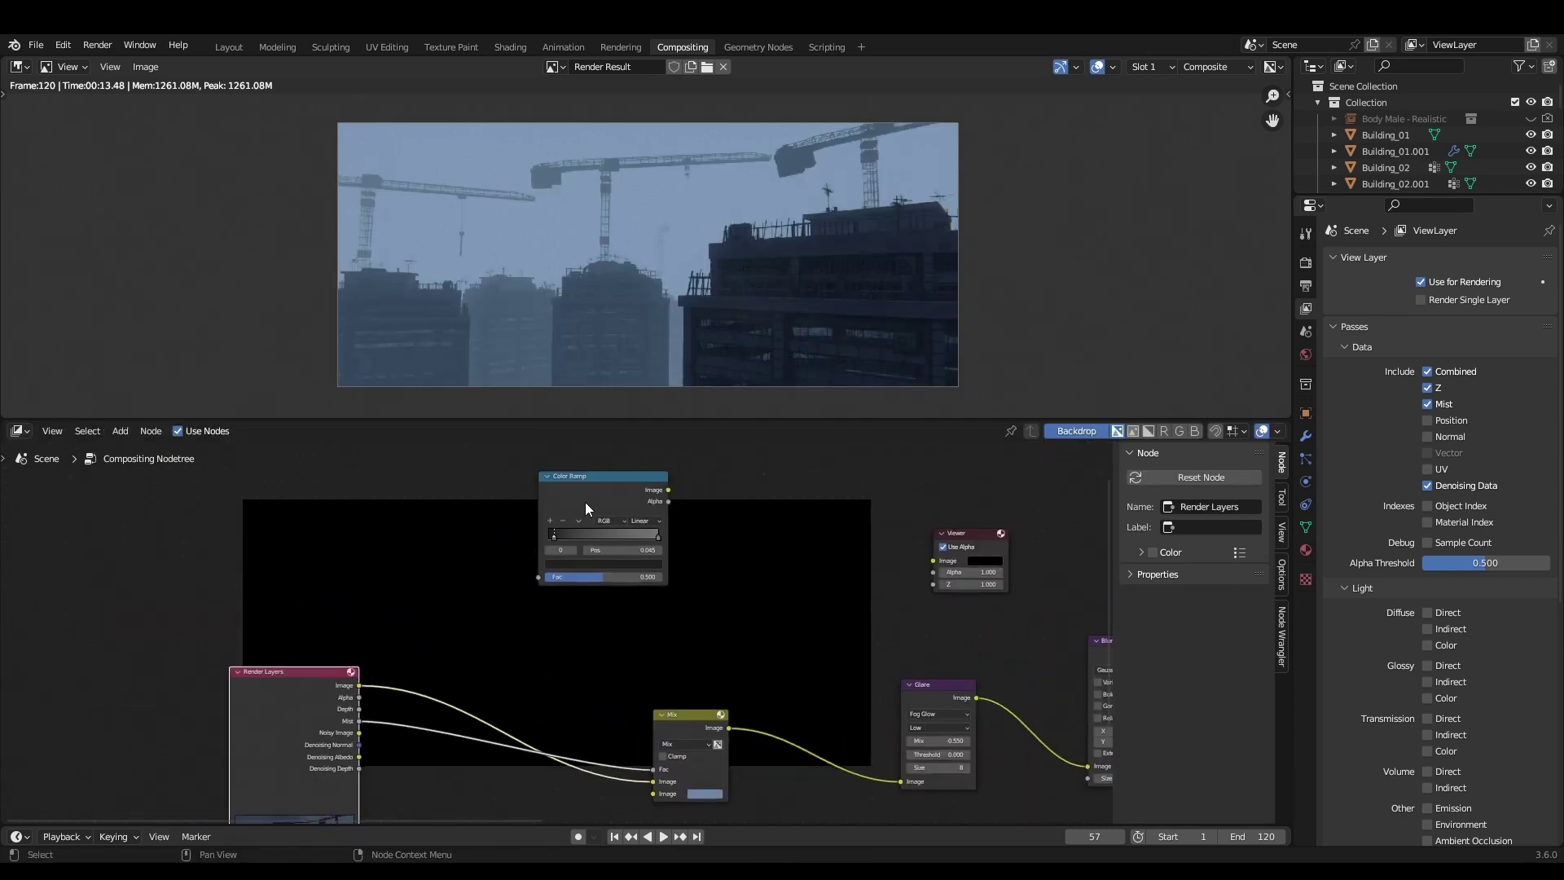
- Insert the existing Color Ramp between the Mist output and the Mix factor, and shift its dark stop slightly toward the ramp's start
{"action": "left_click_drag", "start_coordinate": [585, 501], "coordinate": [529, 635]}
{"action": "scroll", "coordinate": [562, 632], "scroll_direction": "up", "scroll_amount": 2}
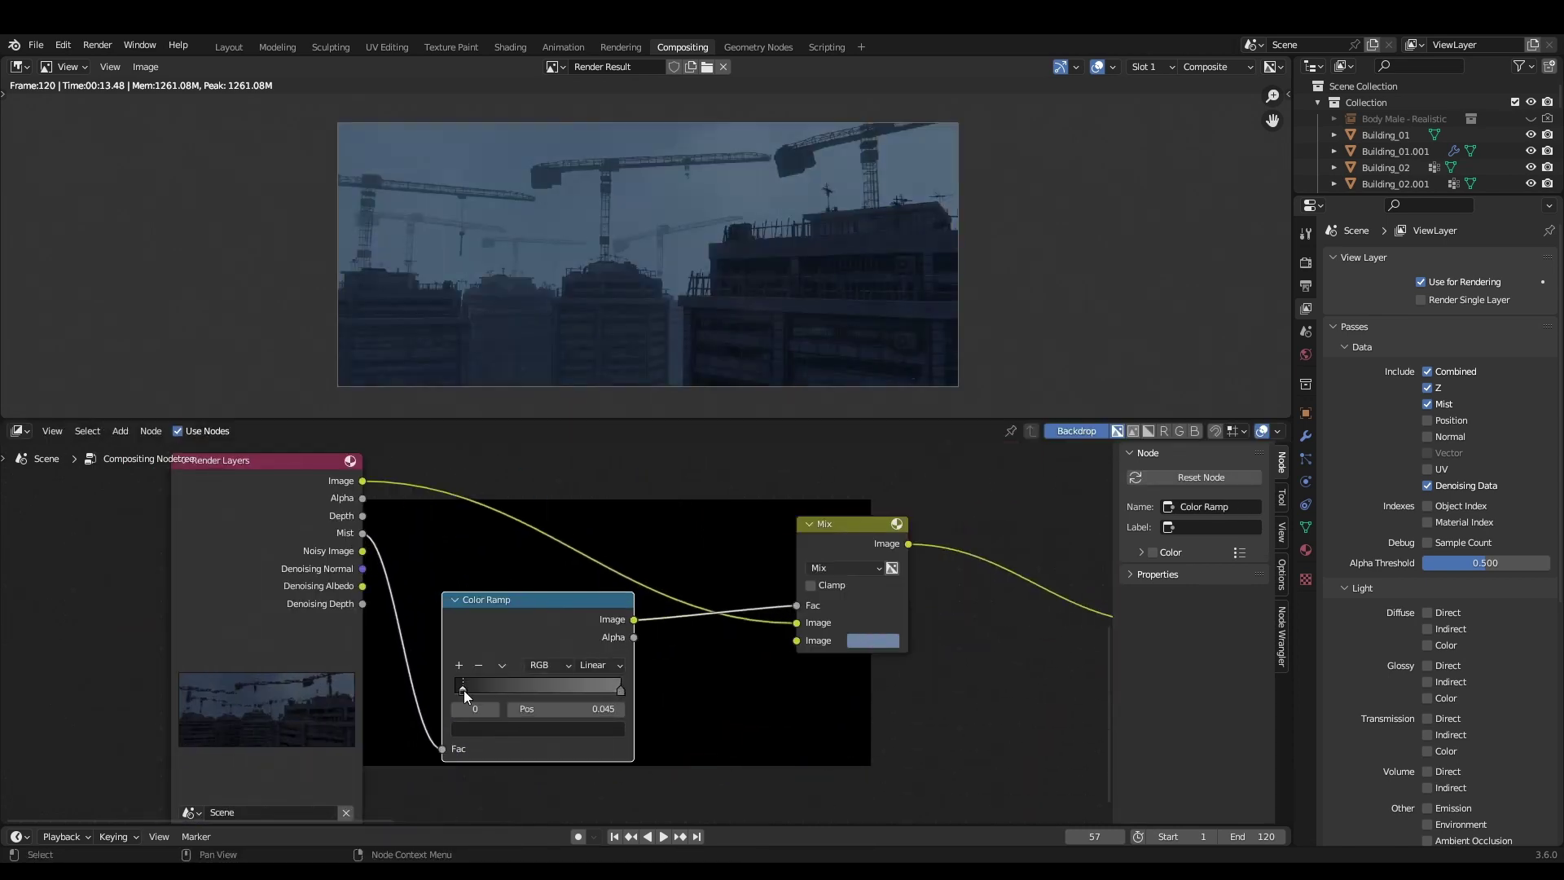
{"action": "mouse_move", "coordinate": [462, 691]}
{"action": "left_mouse_down"}
{"action": "mouse_move", "coordinate": [482, 687]}
{"action": "mouse_move", "coordinate": [458, 691]}
{"action": "left_mouse_up"}
{"action": "scroll", "coordinate": [663, 689], "scroll_direction": "down", "scroll_amount": 2}
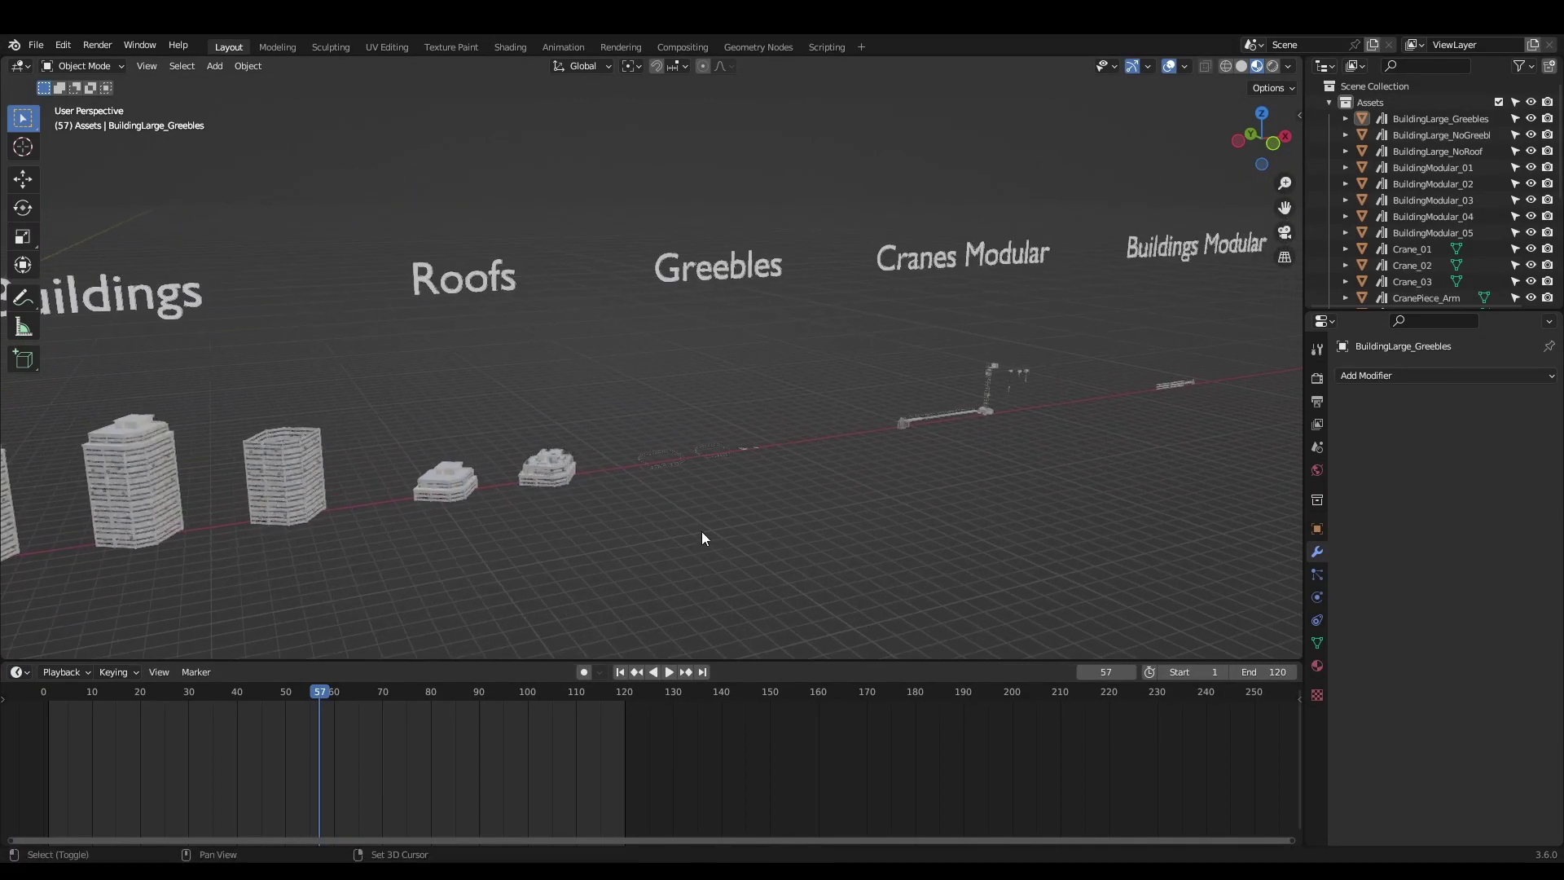
{"action": "middle_click_drag", "start_coordinate": [718, 527], "coordinate": [1083, 507]}
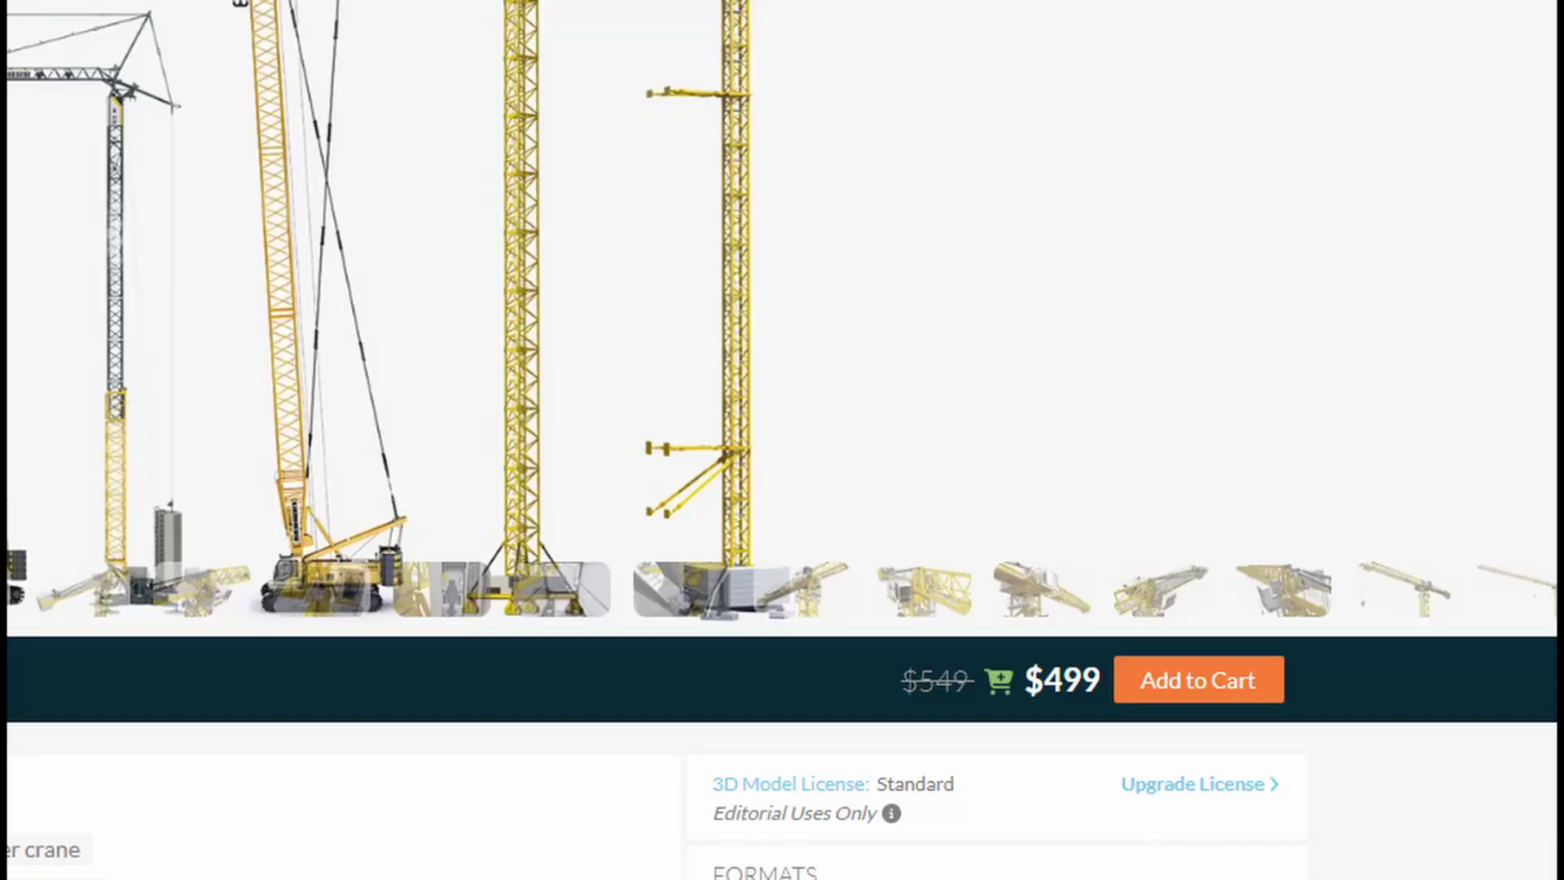